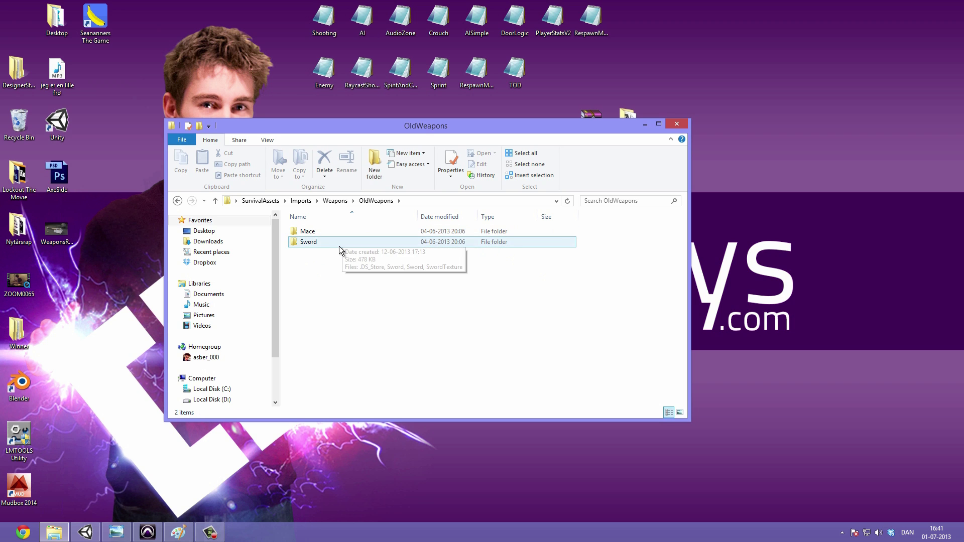
Open the IronMace folder inside Weapons, and view the WeaponsRender image before closing it
key(BackSpace)
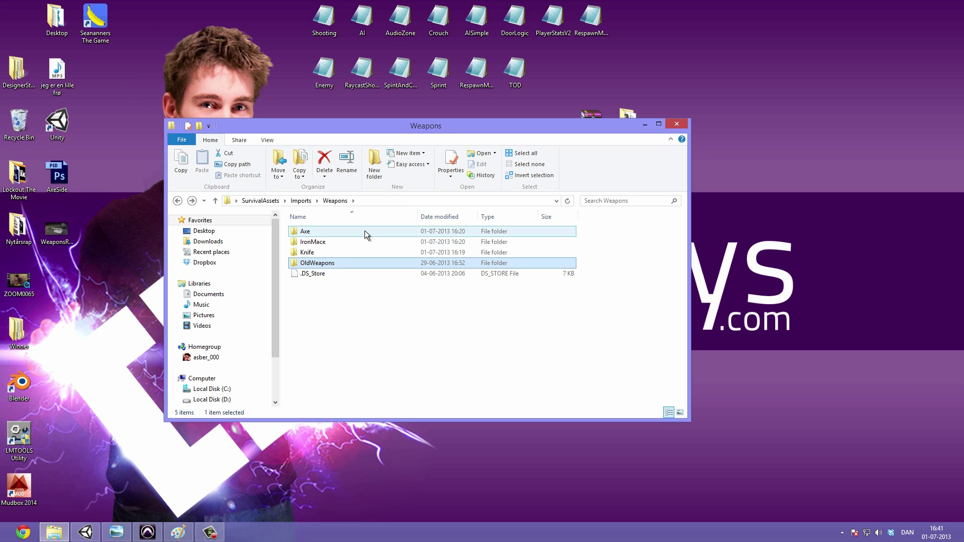
click(355, 300)
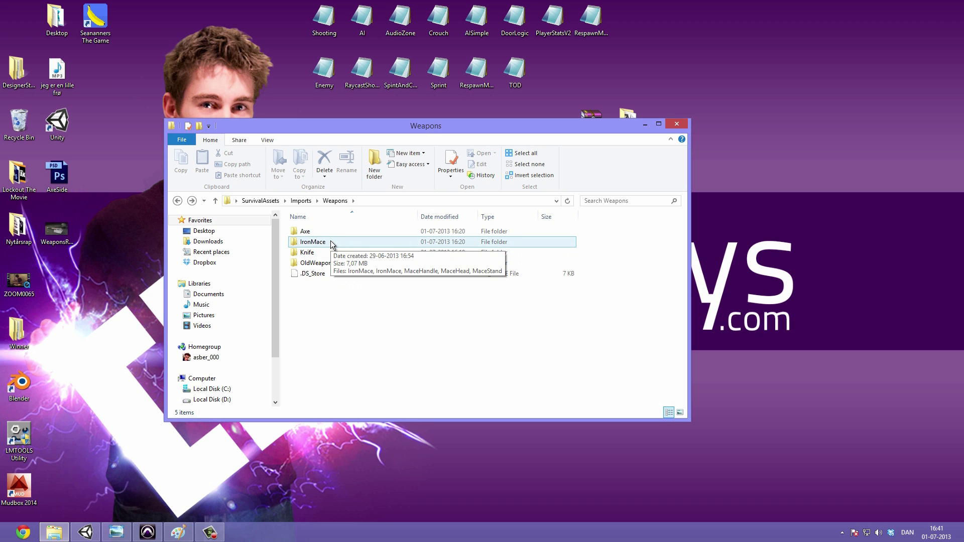
double_click(333, 244)
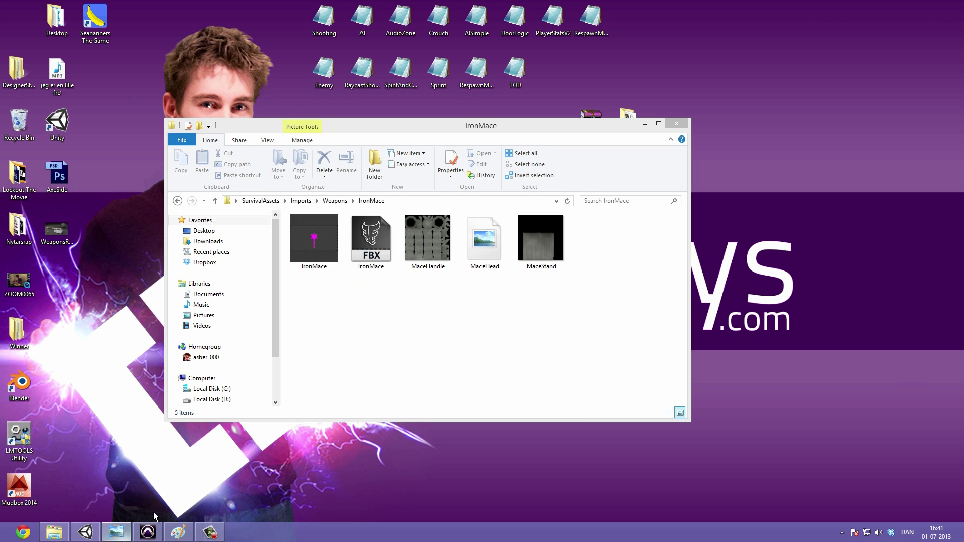
click(116, 533)
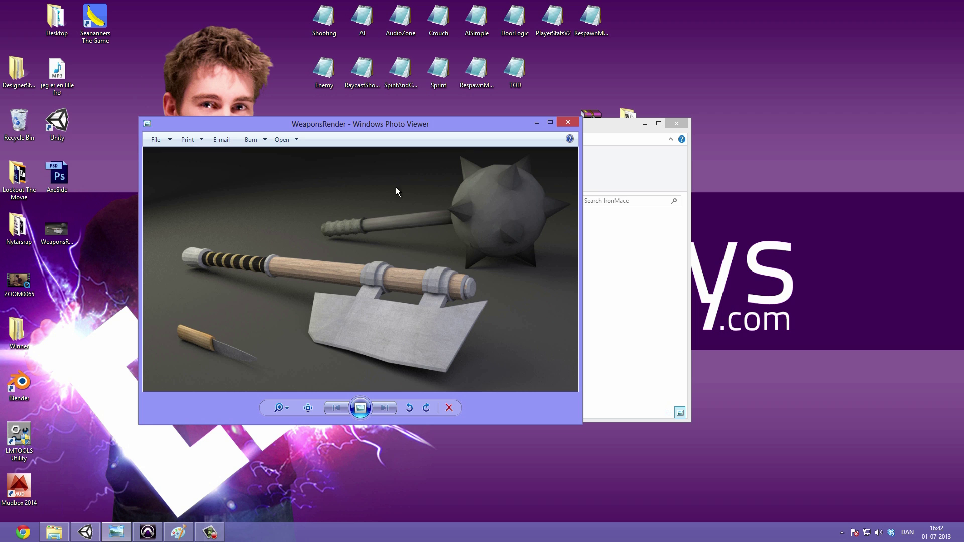
click(575, 125)
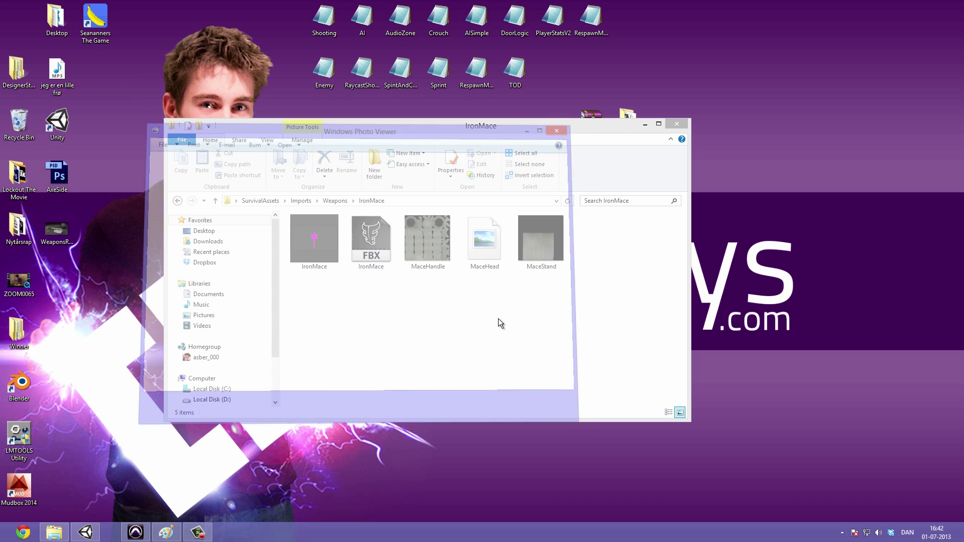
Compare the IronMace Blender file with the IronMace FBX file in the folder
click(310, 264)
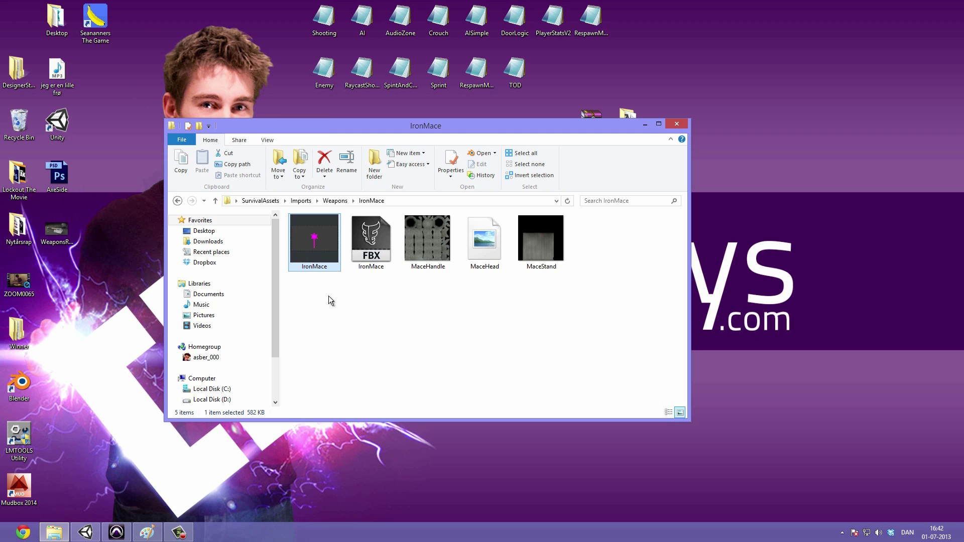
click(356, 242)
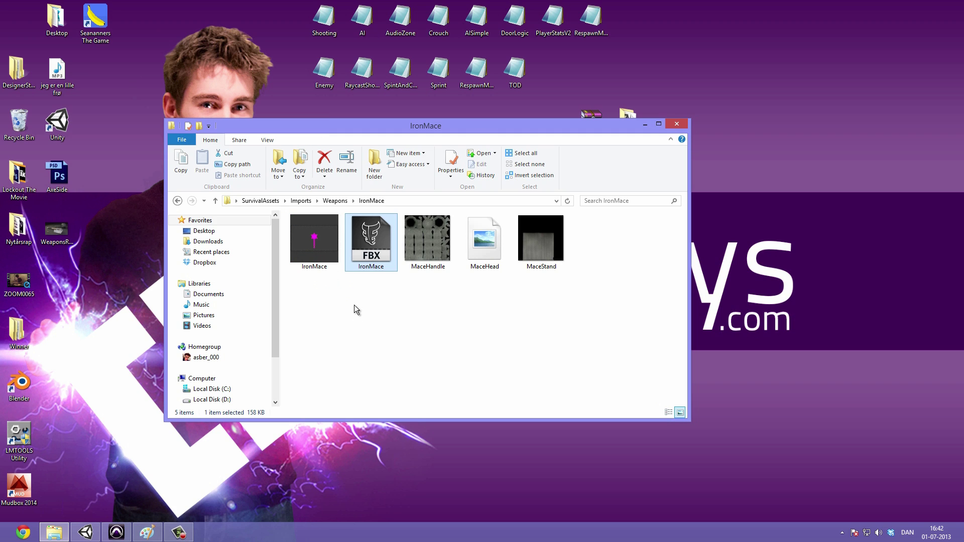
click(315, 266)
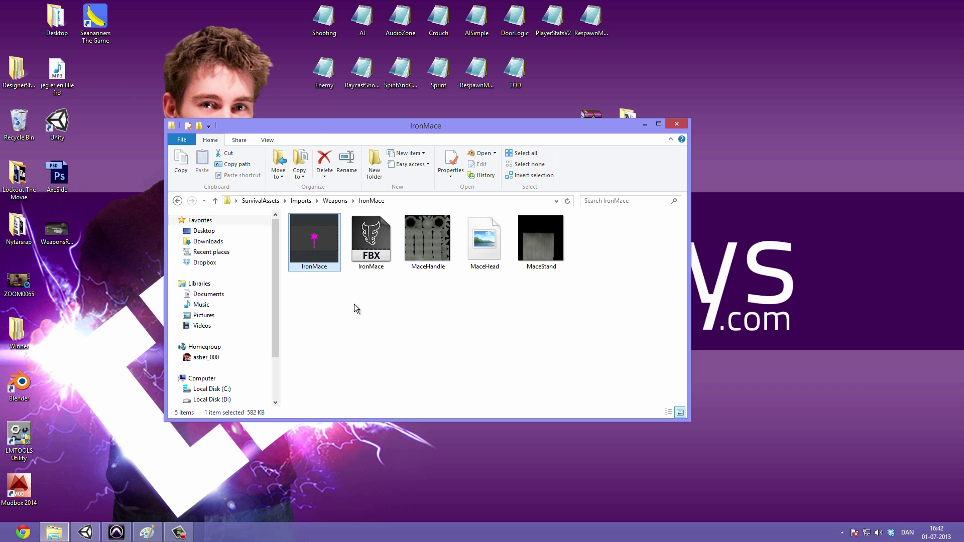
key(Right)
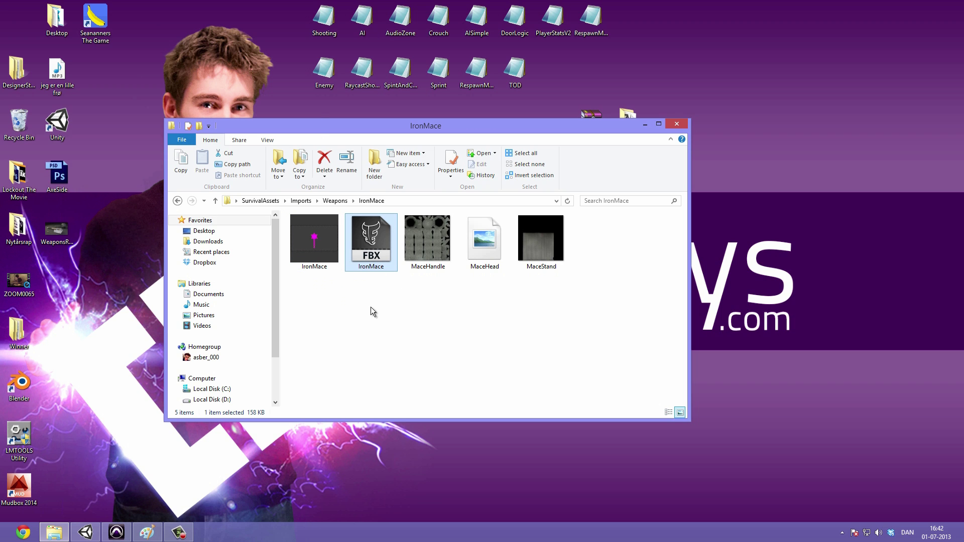
click(318, 246)
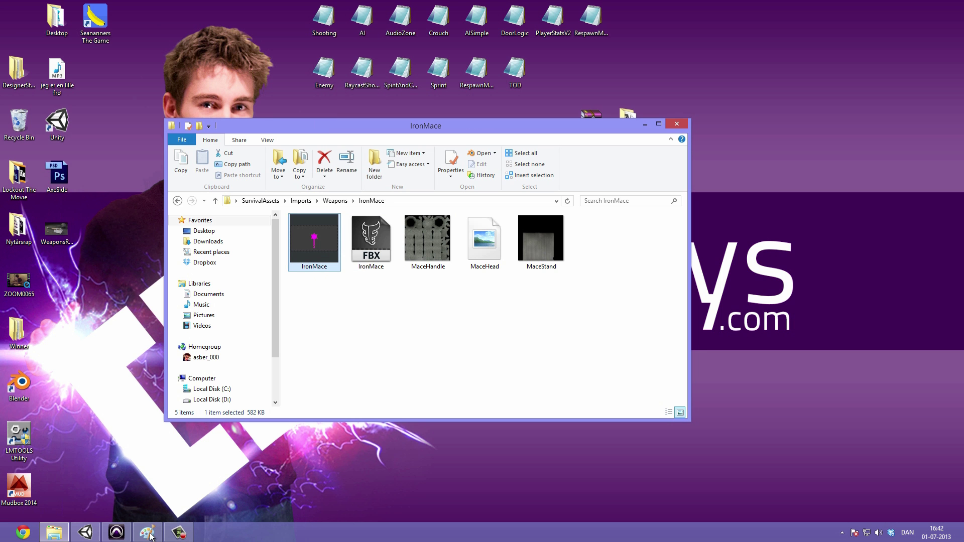
Switch to Unity, frame the Player object in the scene and select it
click(85, 532)
alt+drag(453, 225, 534, 176)
click(565, 150)
key(f)
alt+drag(414, 231, 497, 267)
click(27, 156)
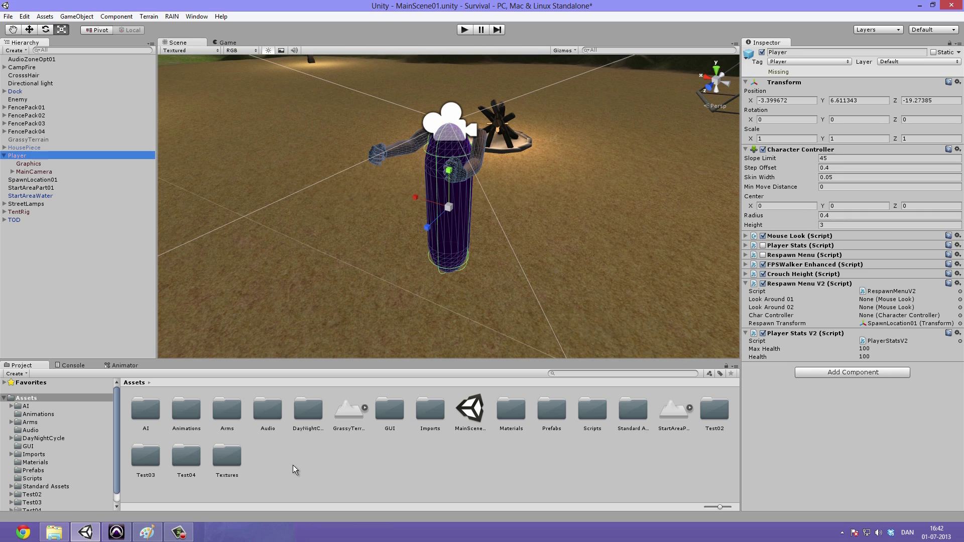
Create a folder named OldWeapons in Assets > Imports > Weapons
double_click(423, 412)
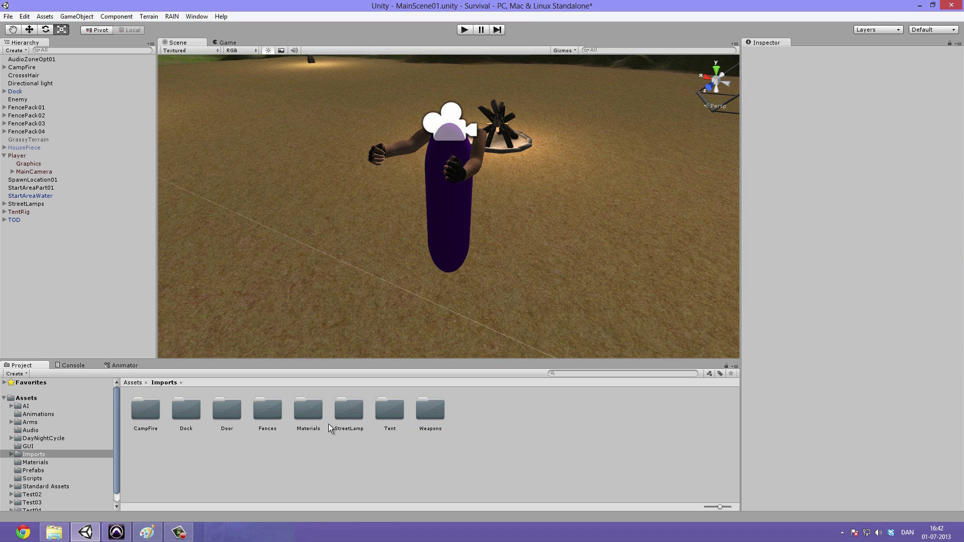
double_click(420, 409)
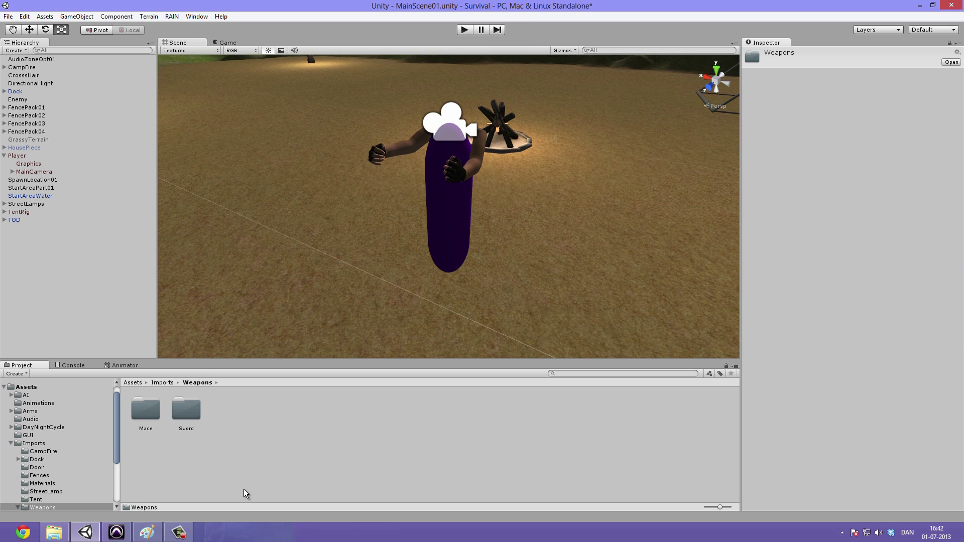
right_click(204, 470)
mouse_move(248, 321)
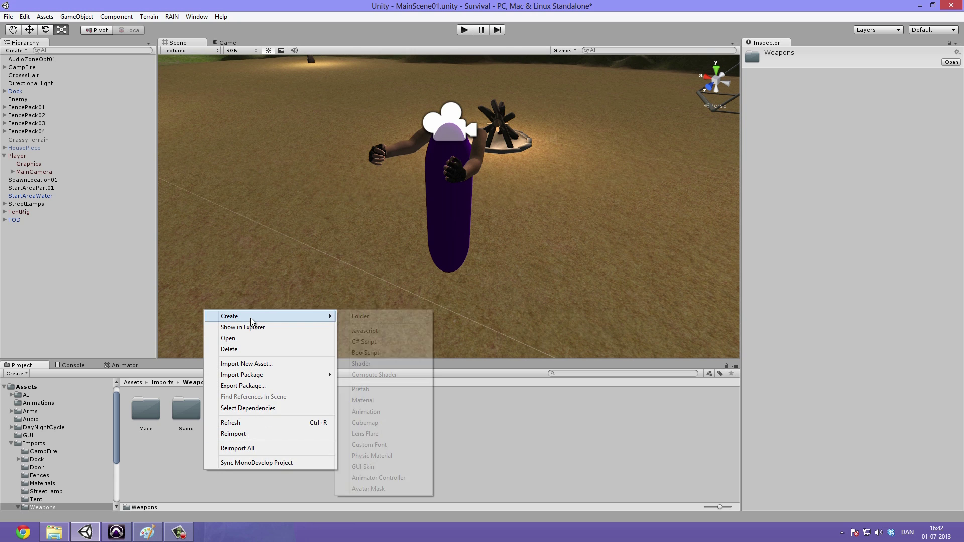
click(377, 317)
text(OldWeapons)
key(Return)
Move the Sword and Mace folders into the OldWeapons folder
click(223, 420)
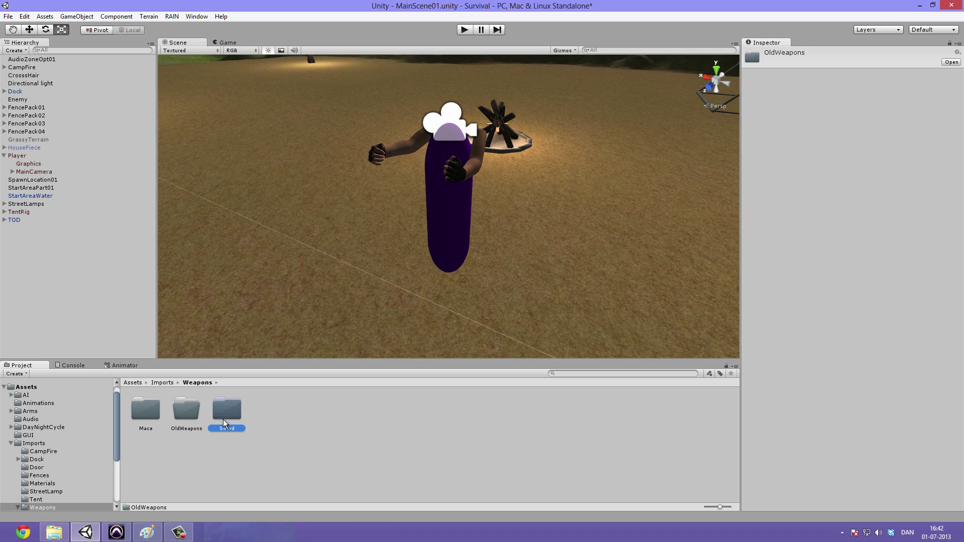
ctrl+click(142, 410)
drag(188, 409, 186, 410)
click(208, 481)
Create a second folder named IronMace in the Weapons folder
right_click(261, 455)
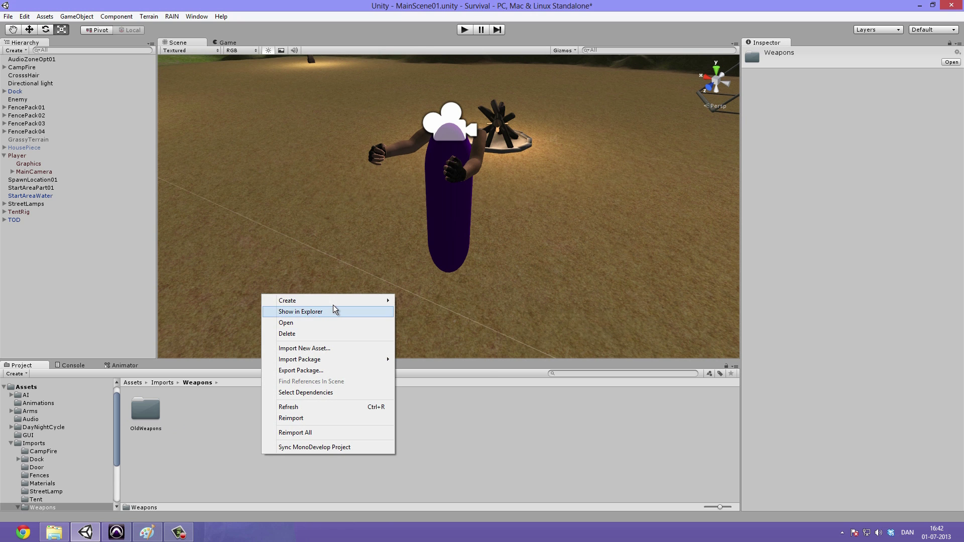
mouse_move(333, 301)
click(430, 302)
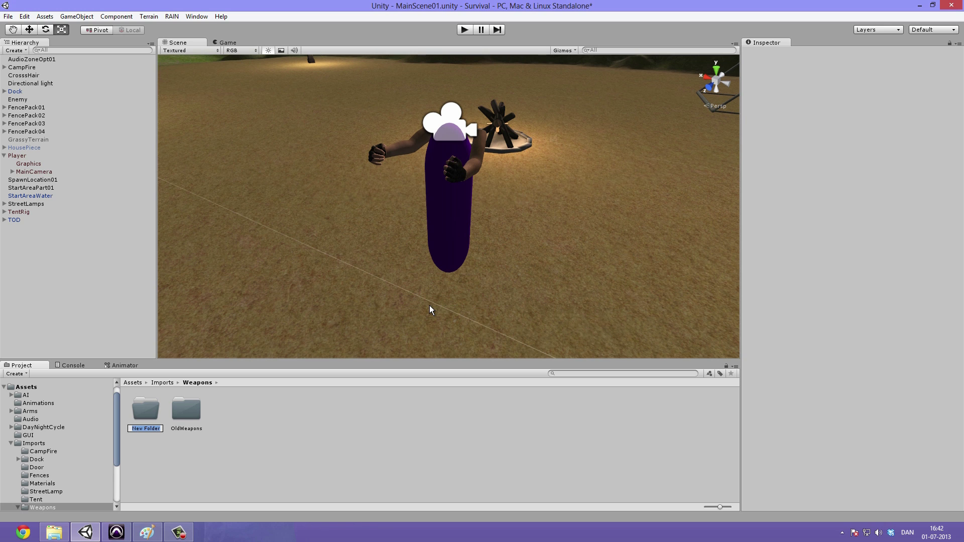
text(IronMace)
key(Return)
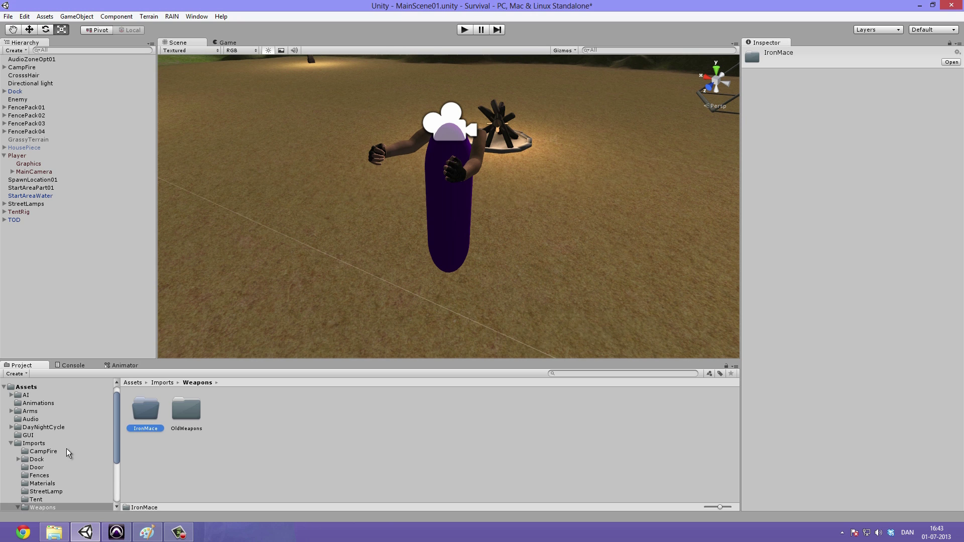
Import the IronMace Blender file and the MaceHandle, MaceHead and MaceStand textures into the project's IronMace folder, leaving out the FBX
double_click(148, 410)
click(54, 532)
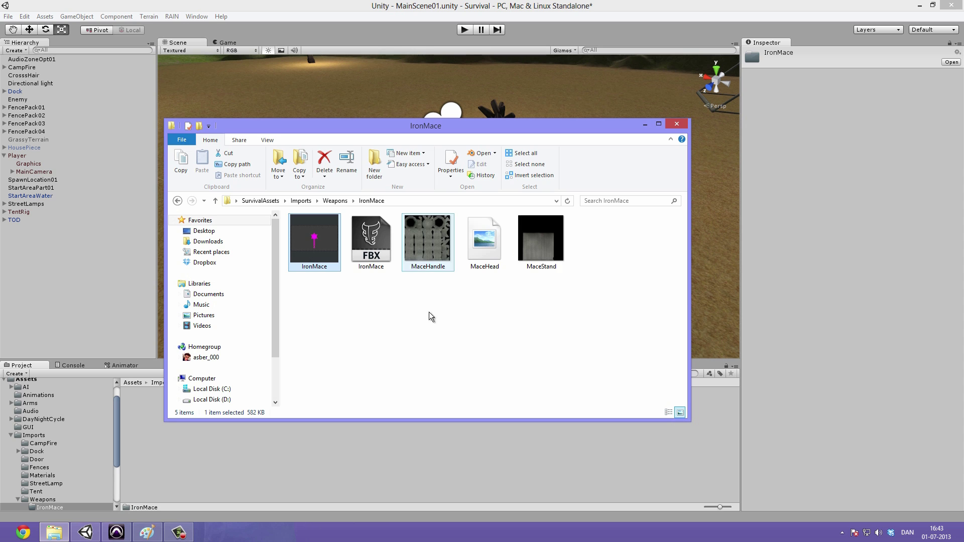
ctrl+drag(408, 306, 705, 209)
drag(315, 241, 212, 439)
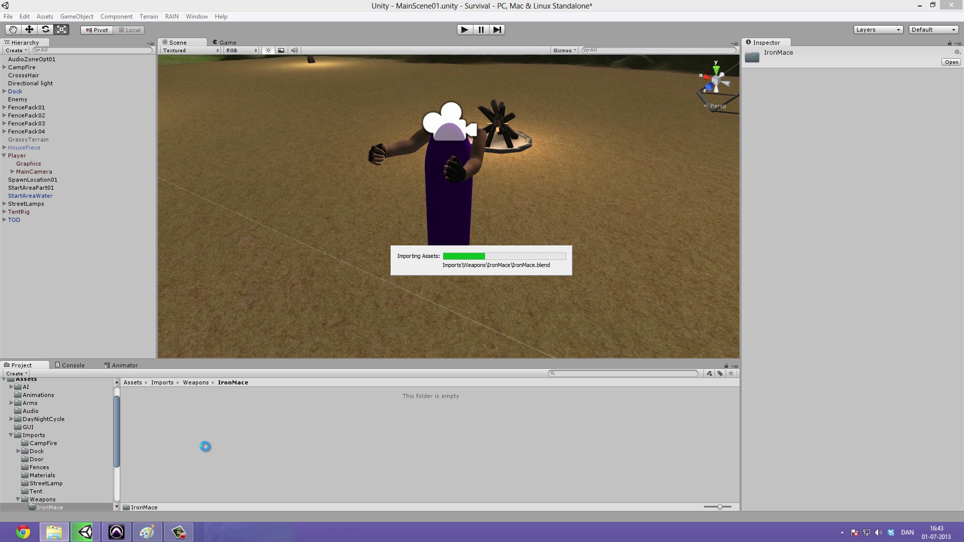
Rename the MaceHandle texture as MaceHandleDiffuse
click(194, 431)
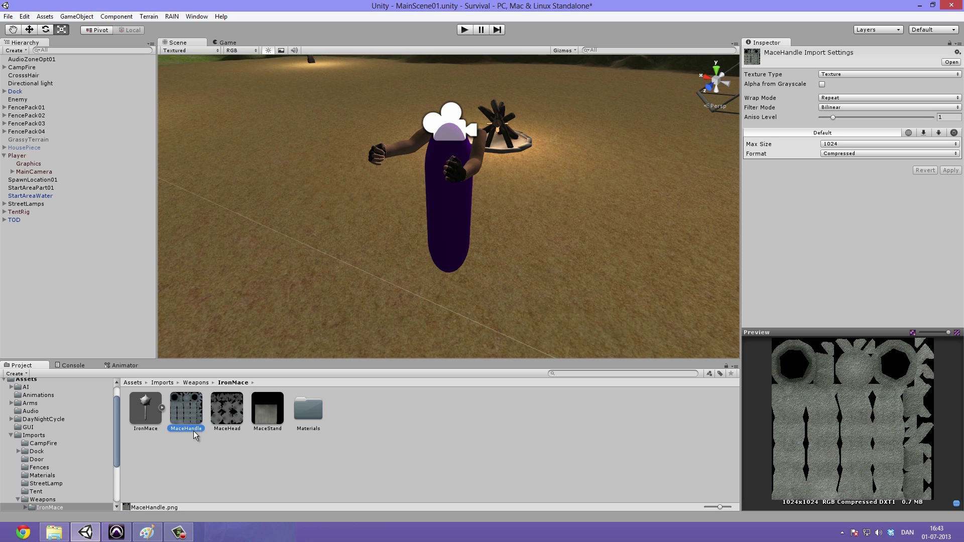
key(F2)
key(End)
text(Diffuse)
key(Return)
Rename the MaceHead texture as MaceHeadDiffuse
click(230, 428)
click(231, 429)
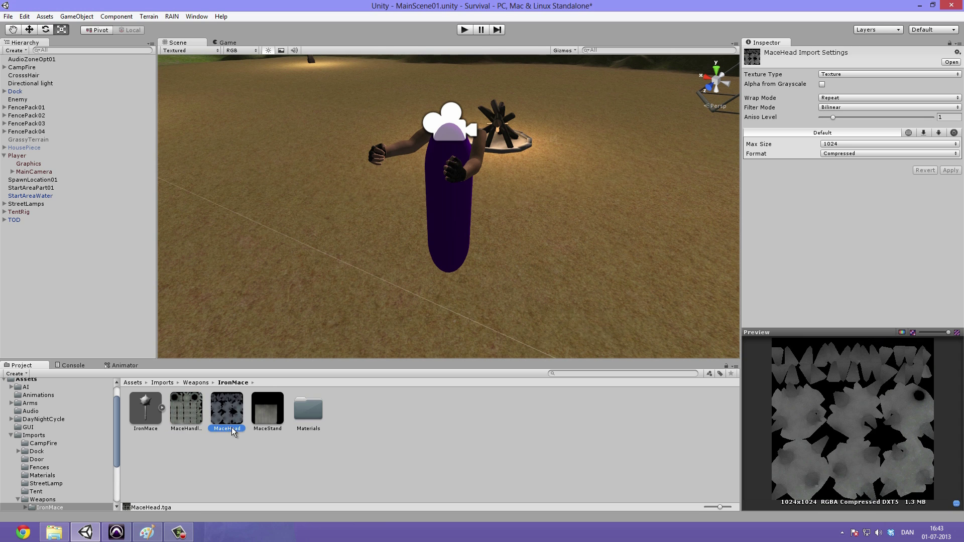
key(End)
text(D)
text(iffuse)
key(Return)
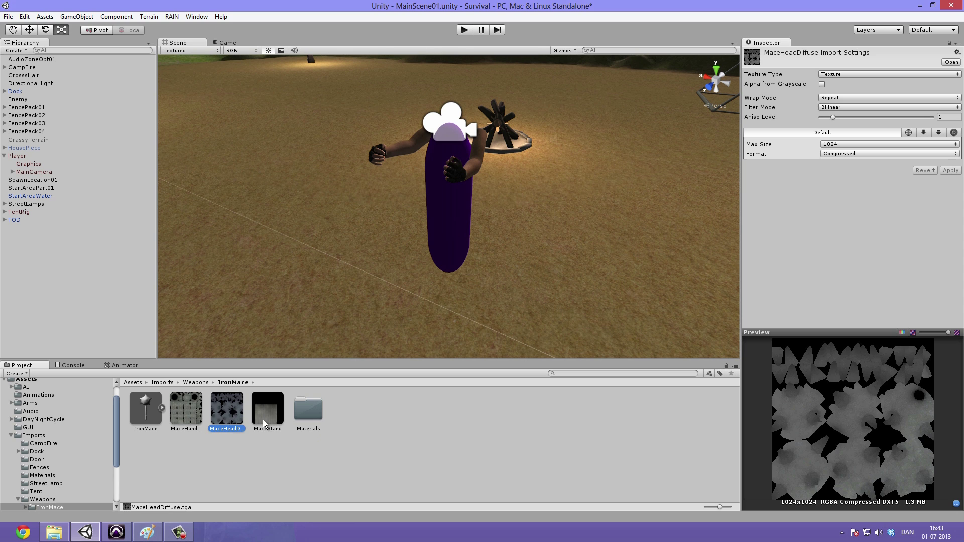
Rename the MaceStand texture as MaceStandDiffuse and check the MaceHandleDiffuse import settings
double_click(275, 425)
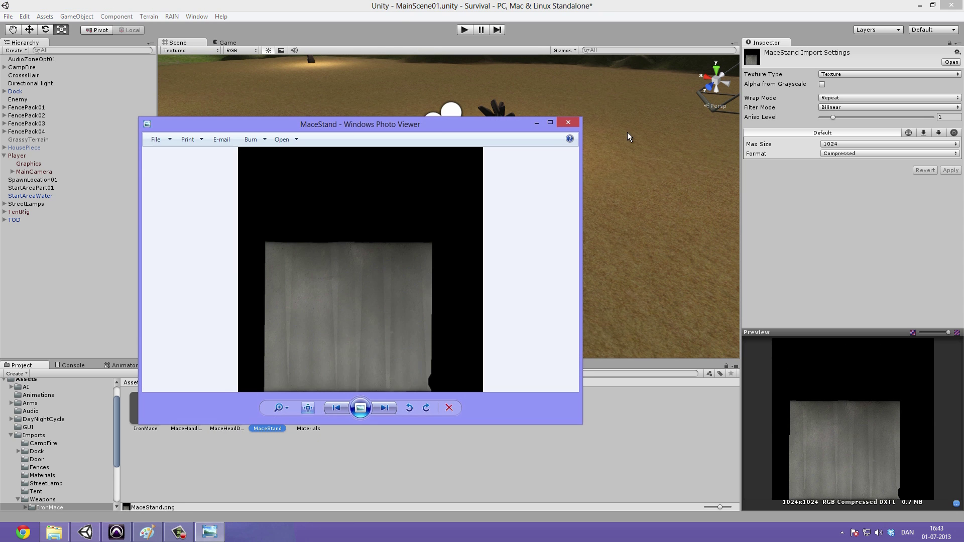
click(560, 122)
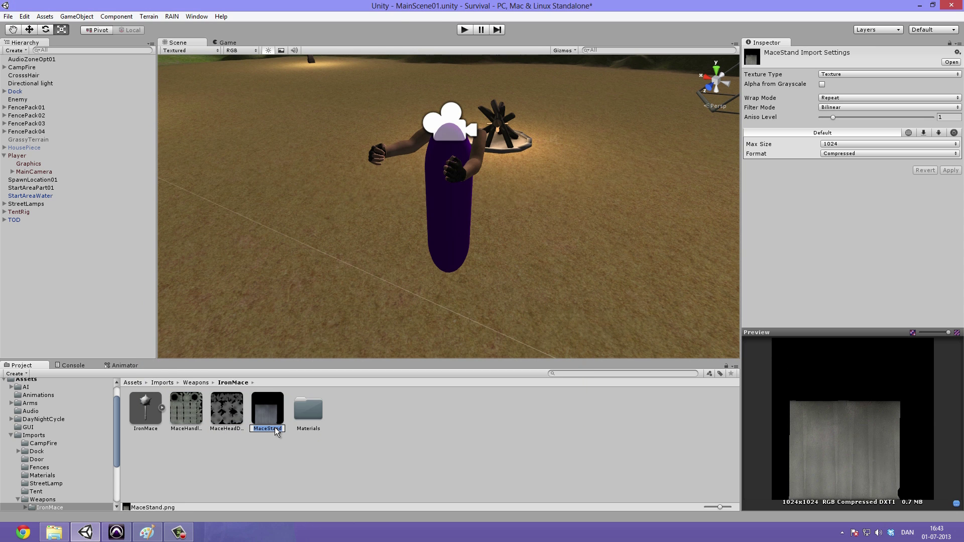
key(End)
text(Diffuse)
key(Return)
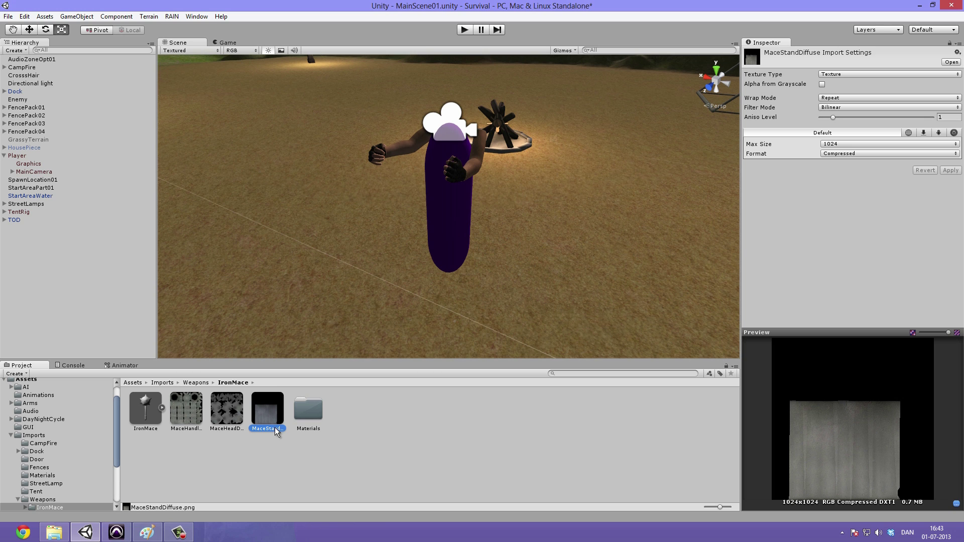
click(245, 442)
click(187, 408)
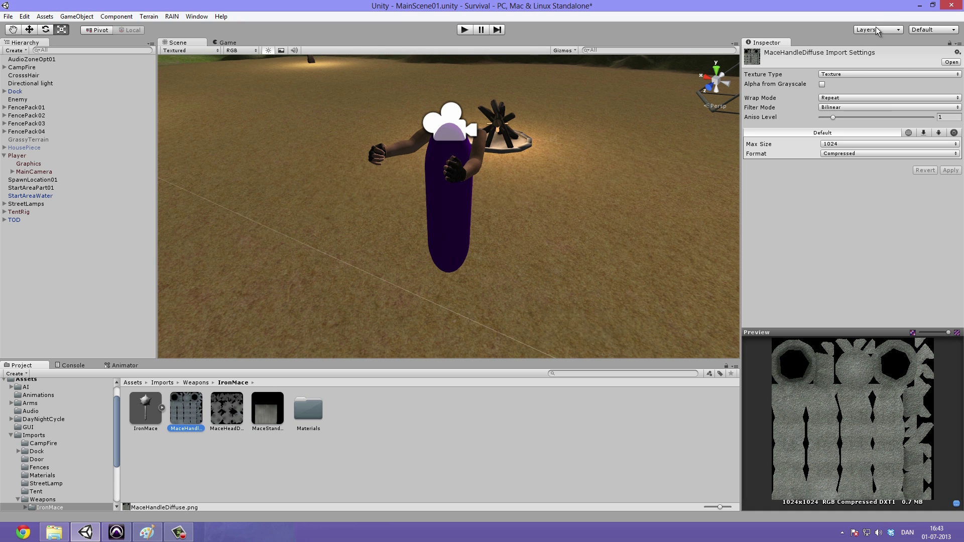
click(249, 452)
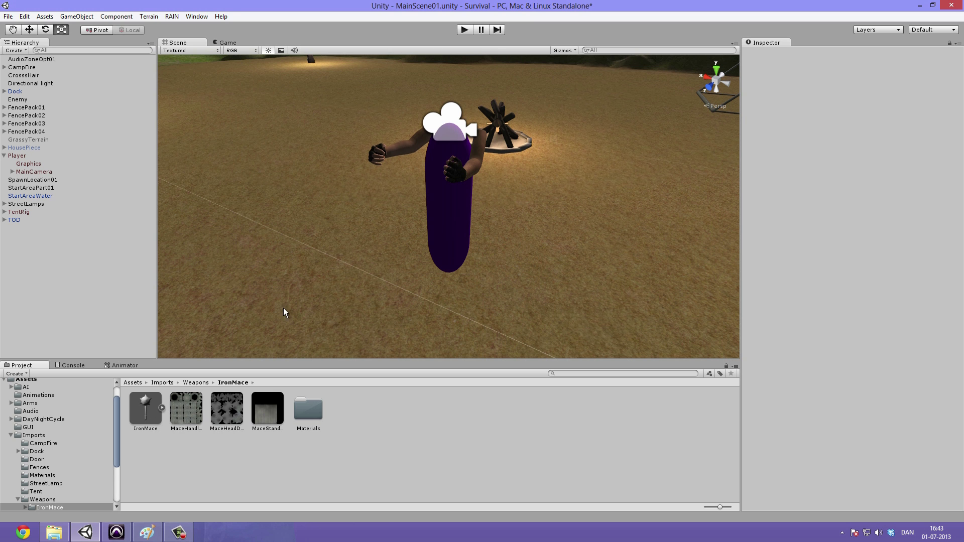
Place the IronMace model in the scene next to the player
scroll(328, 255, down, 8)
click(139, 417)
drag(139, 417, 370, 198)
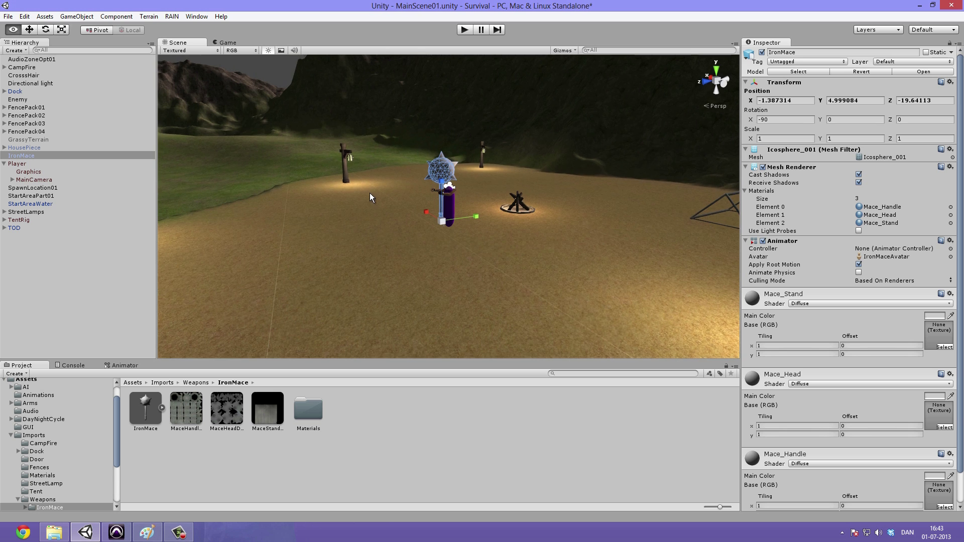
scroll(370, 192, up, 6)
alt+drag(394, 312, 391, 265)
Set the IronMace model's import scale factor to 0.5, apply it, and compare its size with the player
click(143, 414)
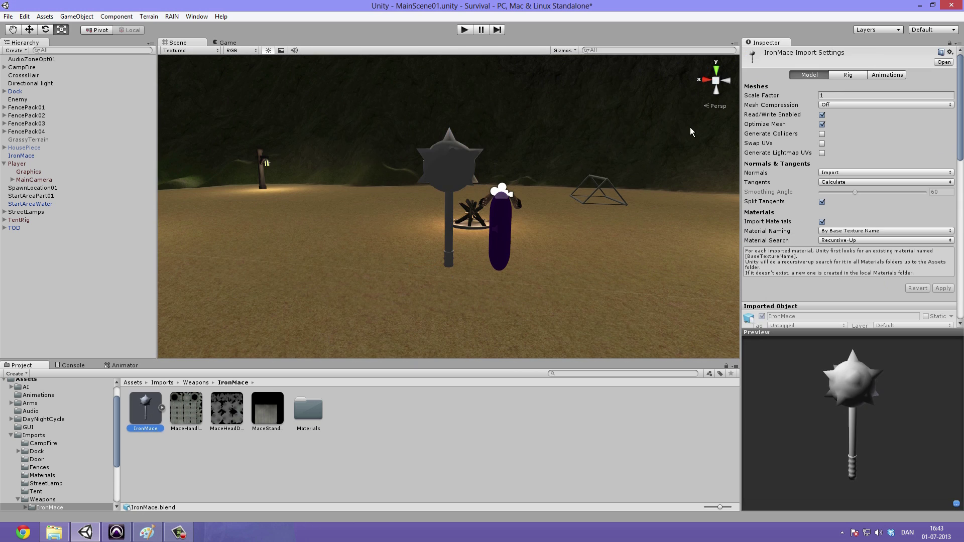
click(839, 95)
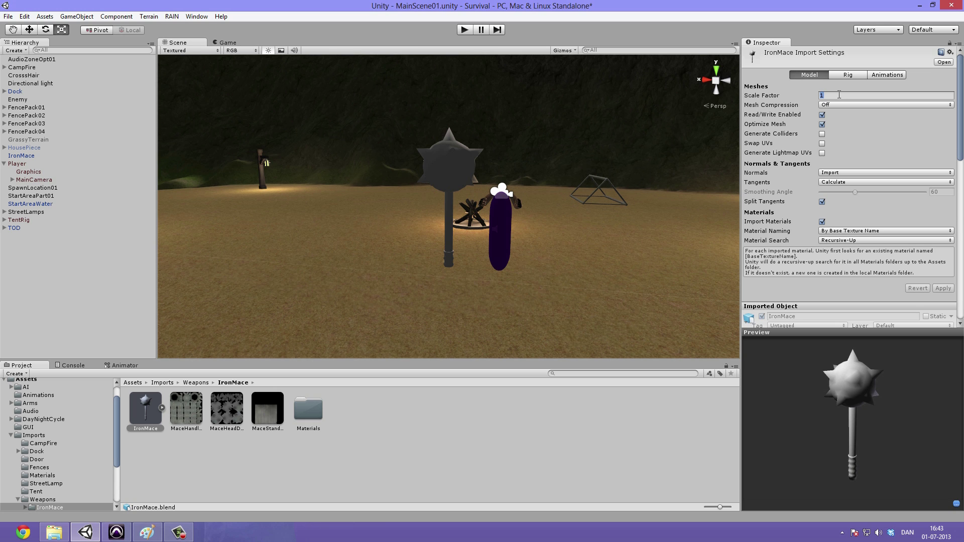
text(0.5)
click(943, 288)
click(457, 203)
alt+drag(457, 203, 507, 236)
Set the IronMace model's import scale factor to 0.3 and apply it
click(146, 409)
click(844, 95)
text(0.3)
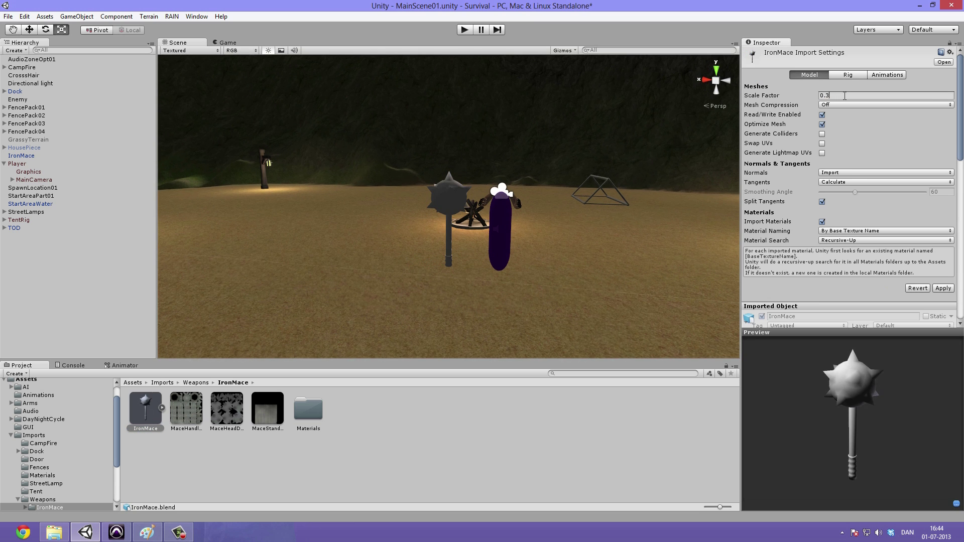
click(942, 289)
Raise the IronMace in the scene to the player's hand height, at about Y 6.89
click(455, 242)
alt+drag(455, 242, 387, 213)
key(w)
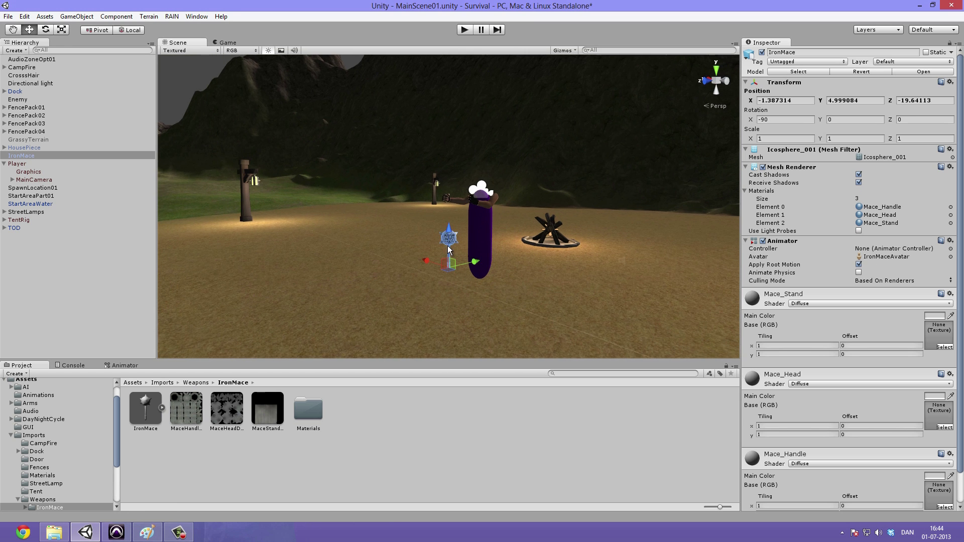
drag(449, 228, 449, 180)
alt+drag(369, 209, 390, 222)
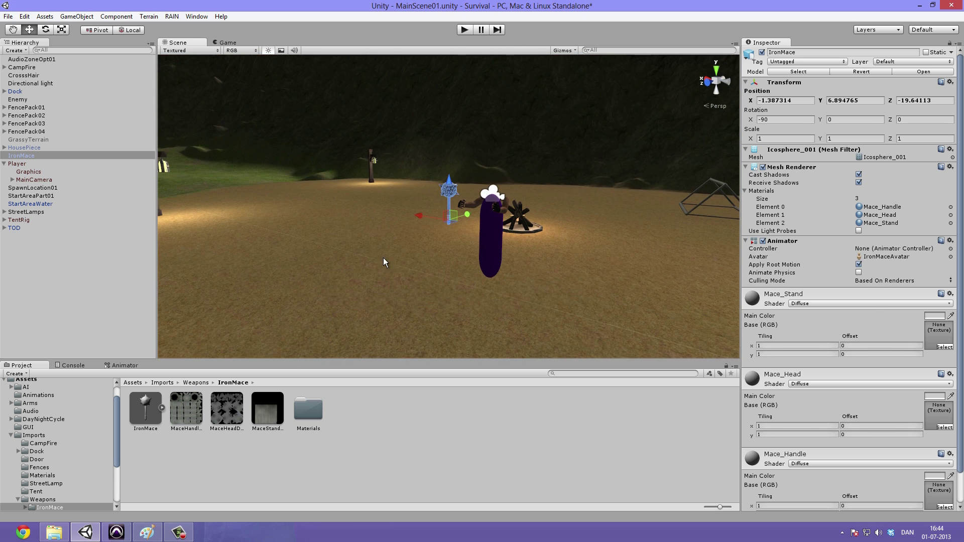
alt+drag(401, 249, 409, 265)
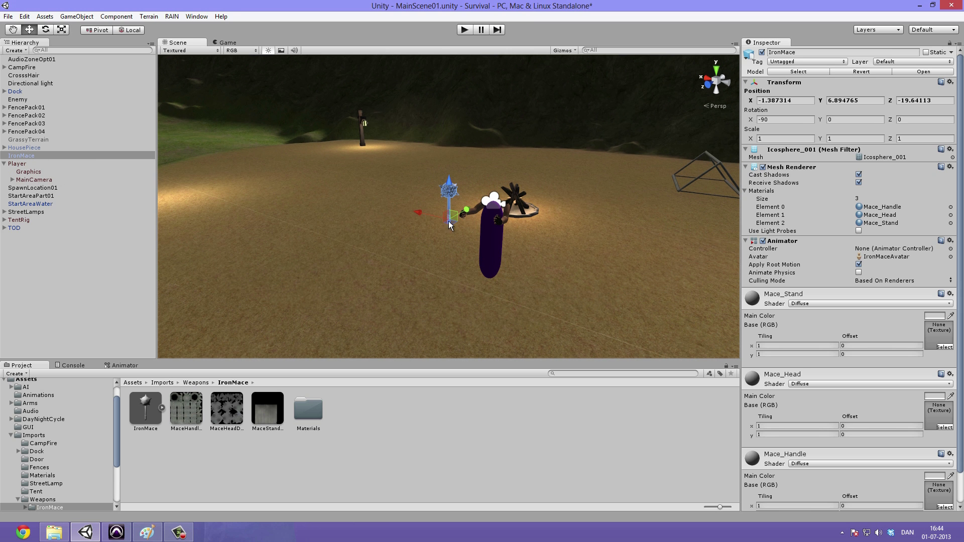
Turn off animation import in the IronMace model's import settings and apply it
key(f)
alt+drag(312, 268, 534, 252)
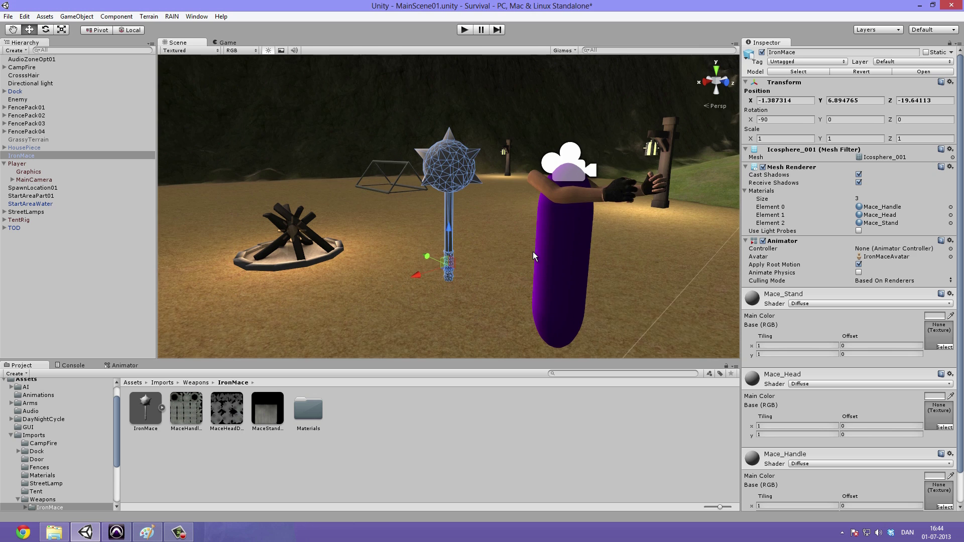
scroll(534, 256, up, 2)
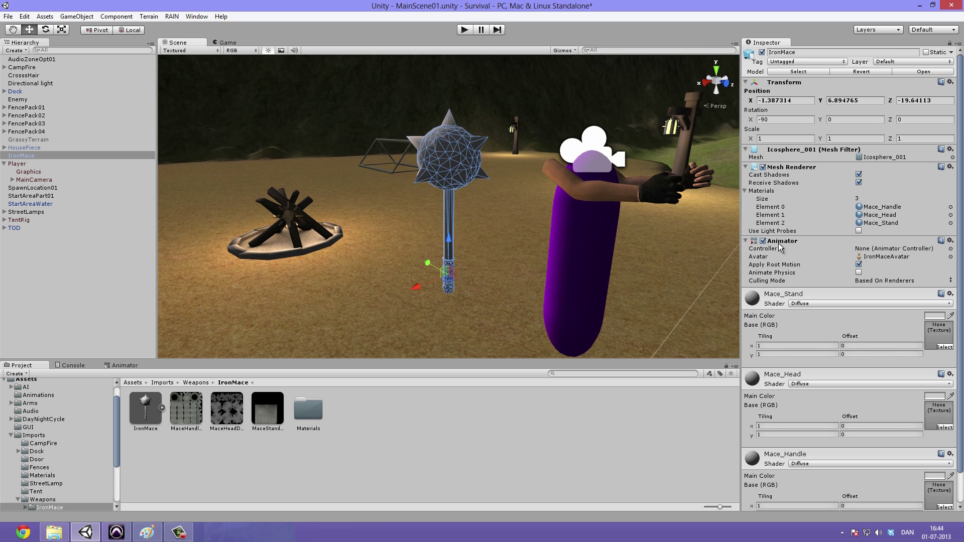
right_click(780, 247)
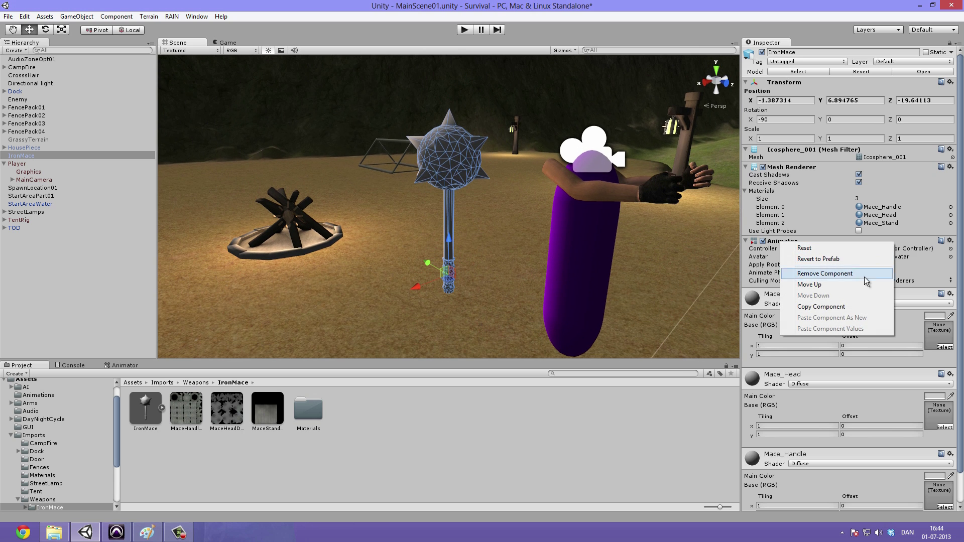
click(146, 441)
click(141, 413)
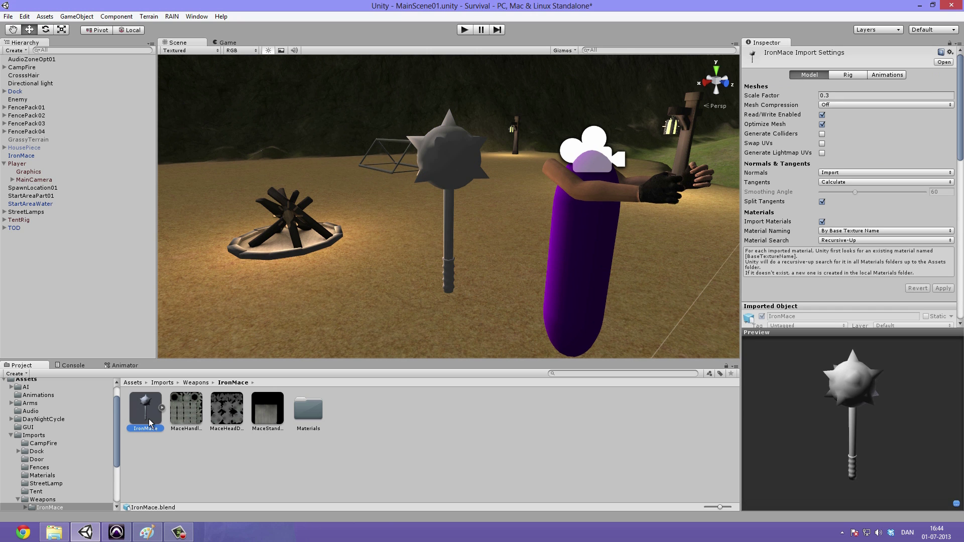
click(885, 76)
click(822, 85)
click(950, 100)
Set the IronMace model's rig animation type to None and apply it
click(853, 77)
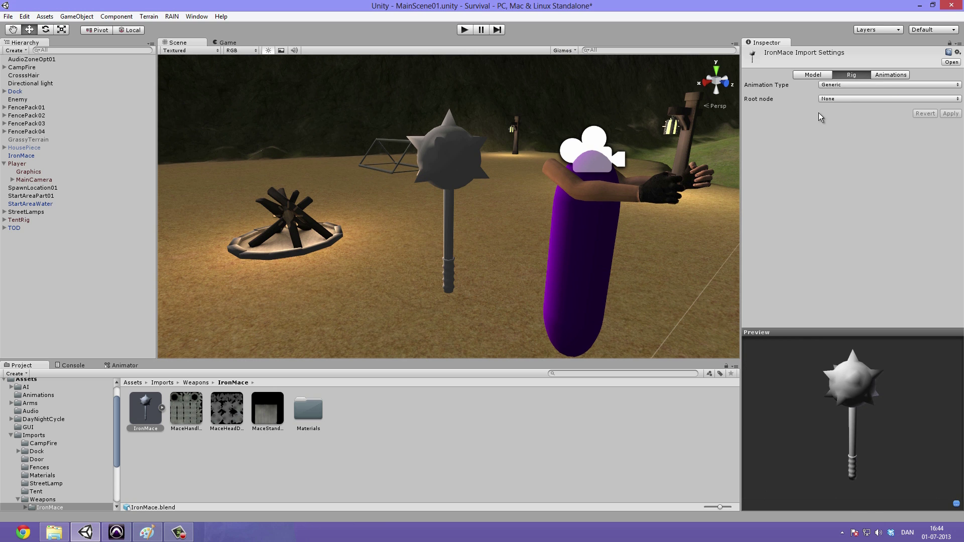
click(880, 84)
click(854, 96)
click(949, 103)
Try the Calculate option for the IronMace model's normals, apply it, and inspect the mace in the scene
click(810, 75)
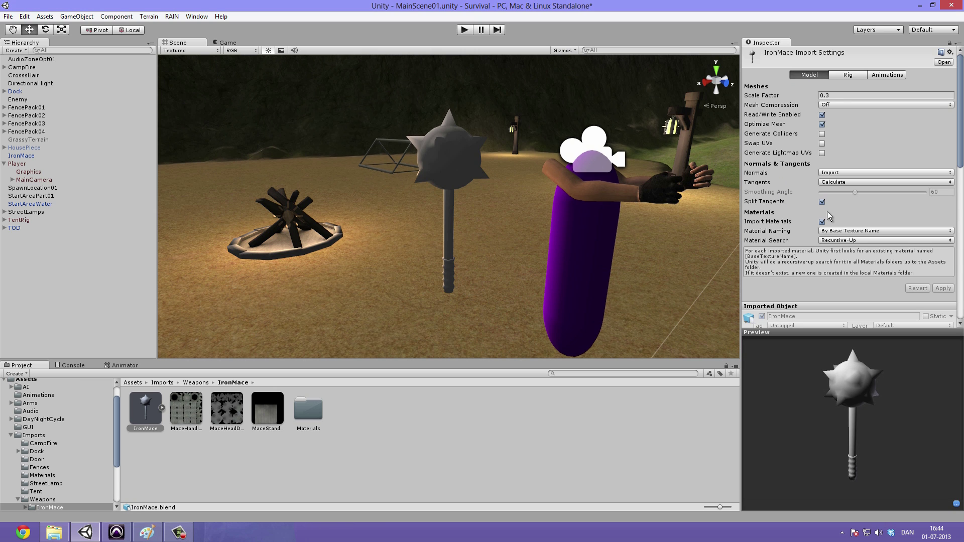
click(839, 173)
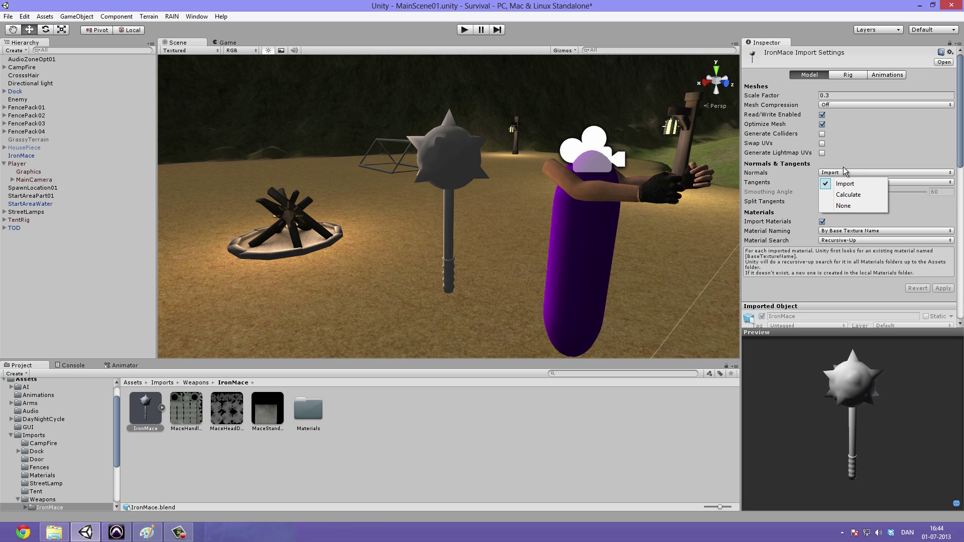
click(848, 194)
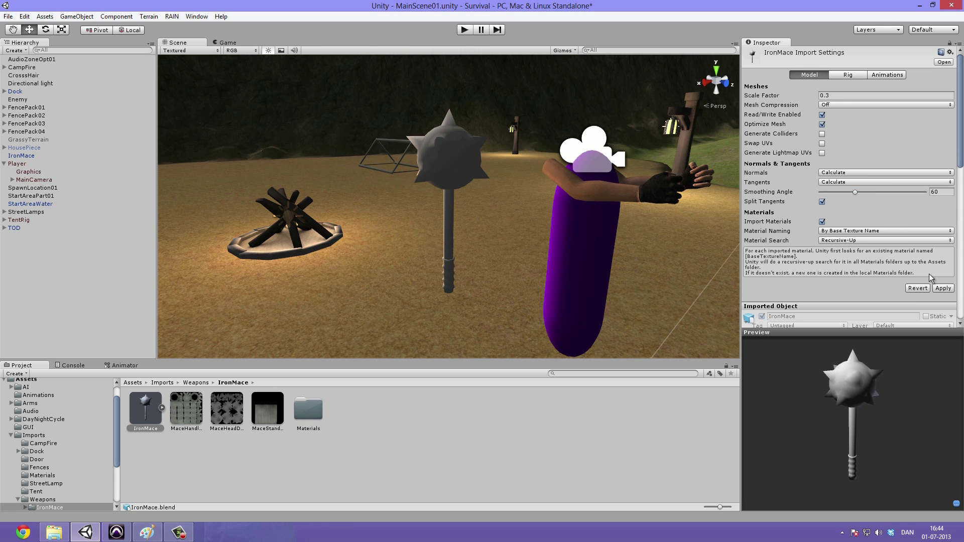
click(933, 288)
alt+drag(452, 166, 690, 199)
Set the IronMace model's normals back to Import and apply it
click(864, 172)
click(856, 184)
click(938, 285)
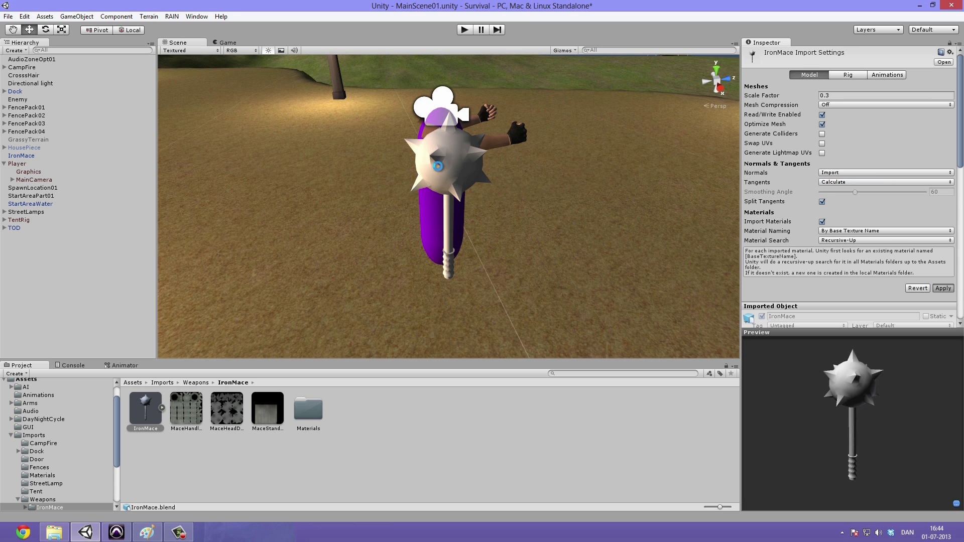
alt+drag(471, 160, 468, 131)
Assign the mace handle texture to the Mace_Handle material and set its main color to white
click(474, 170)
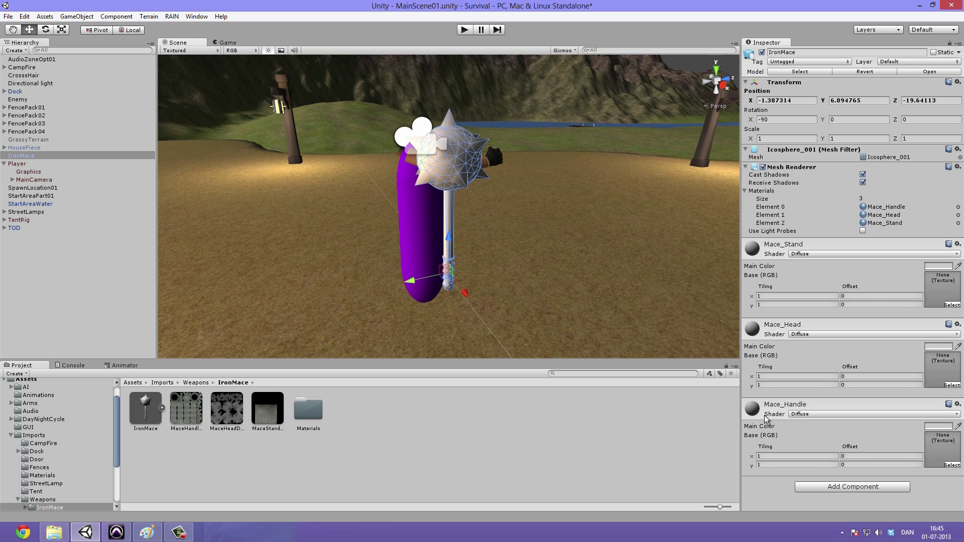
drag(186, 410, 931, 462)
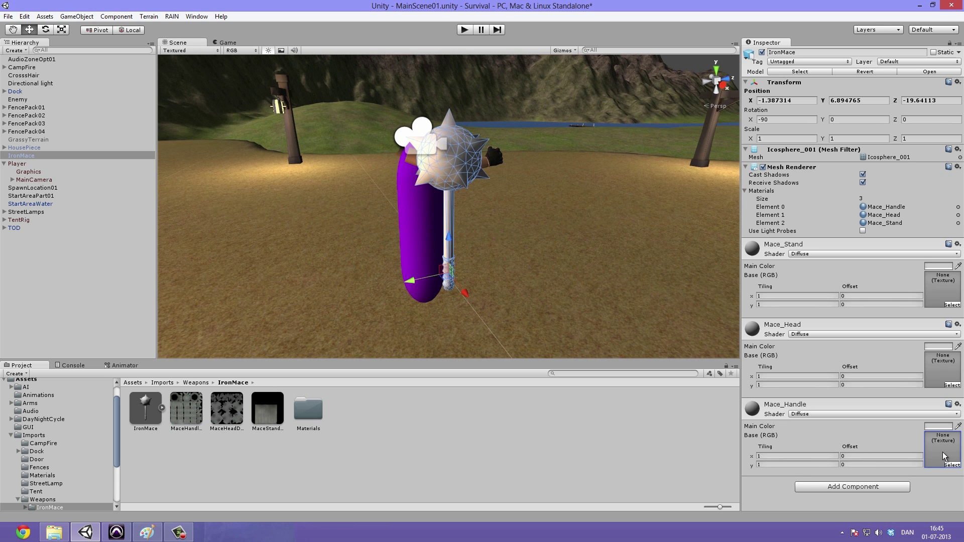
click(938, 426)
drag(375, 64, 377, 44)
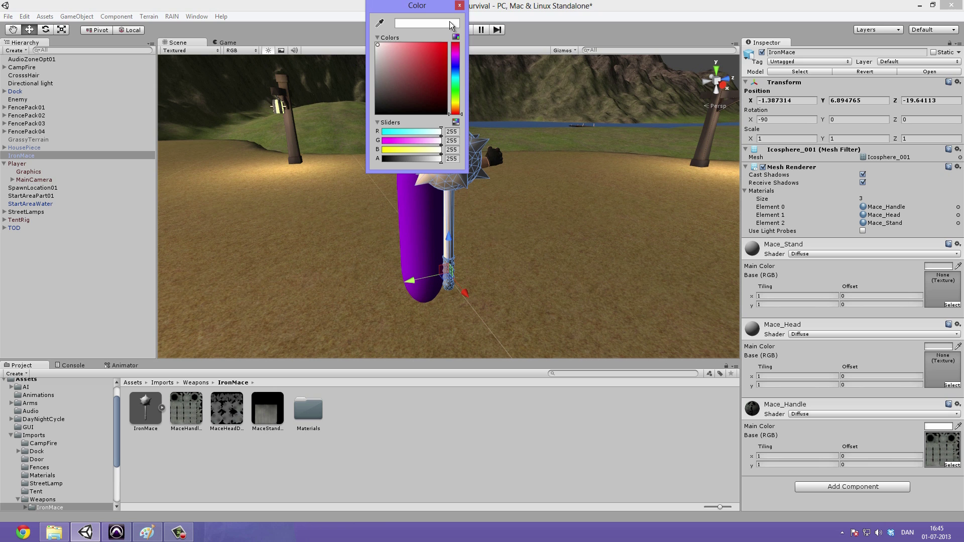
click(460, 6)
Assign the mace head texture to the Mace_Head material and set its main color to white
click(232, 417)
drag(231, 417, 943, 377)
click(931, 346)
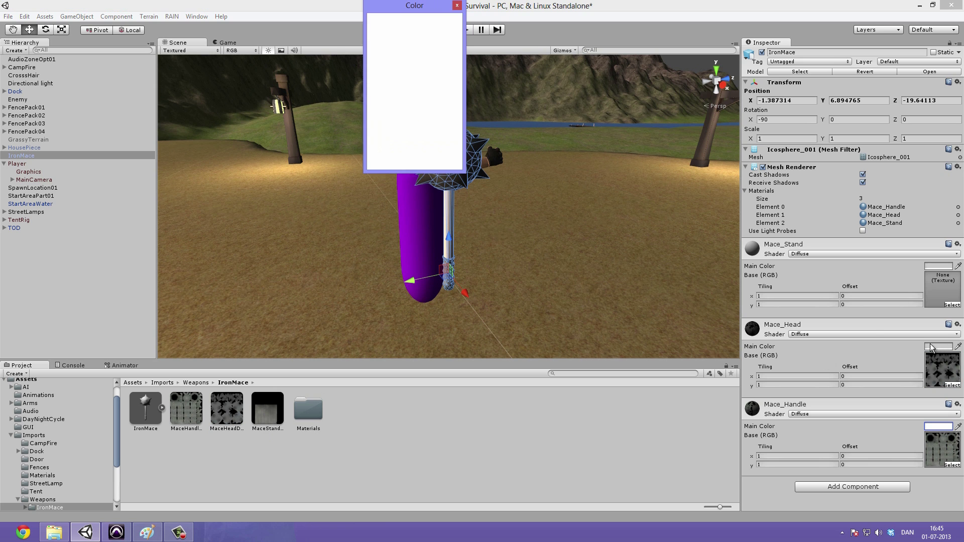
click(460, 6)
Assign the mace stand texture to the Mace_Stand material and set its main color to white
drag(270, 408, 942, 291)
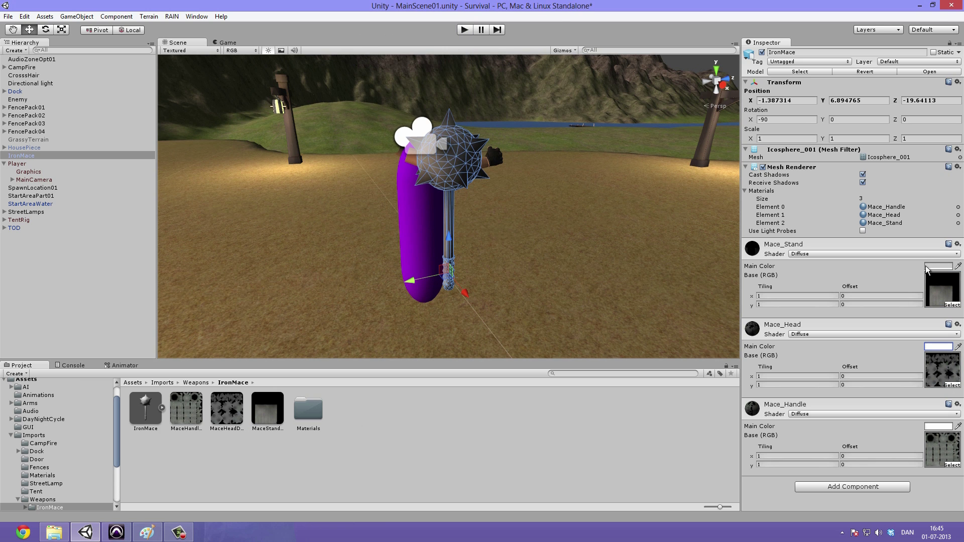
click(927, 270)
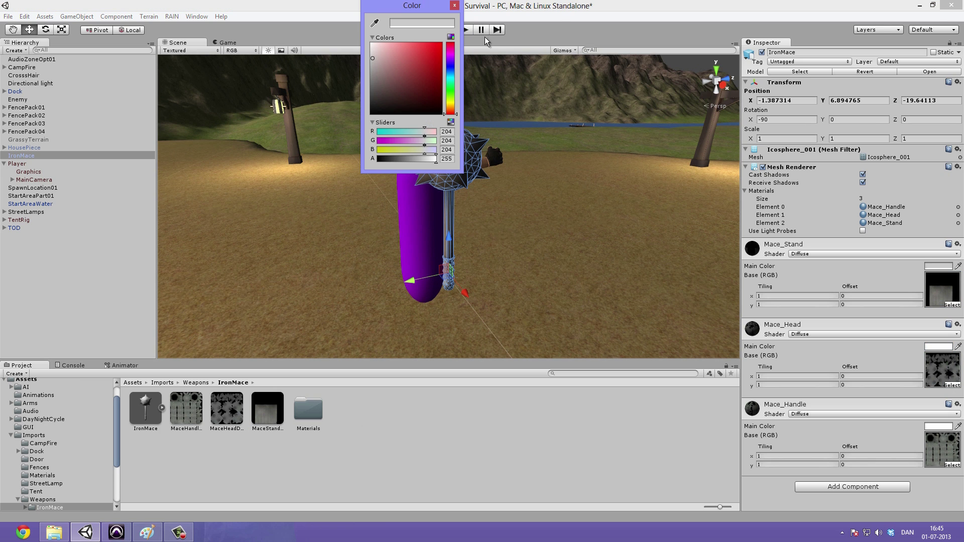
click(454, 5)
Switch the Mace_Head material's shader to Specular with a low shininess
alt+drag(528, 221, 658, 267)
click(495, 248)
click(451, 161)
alt+drag(556, 246, 659, 322)
click(798, 335)
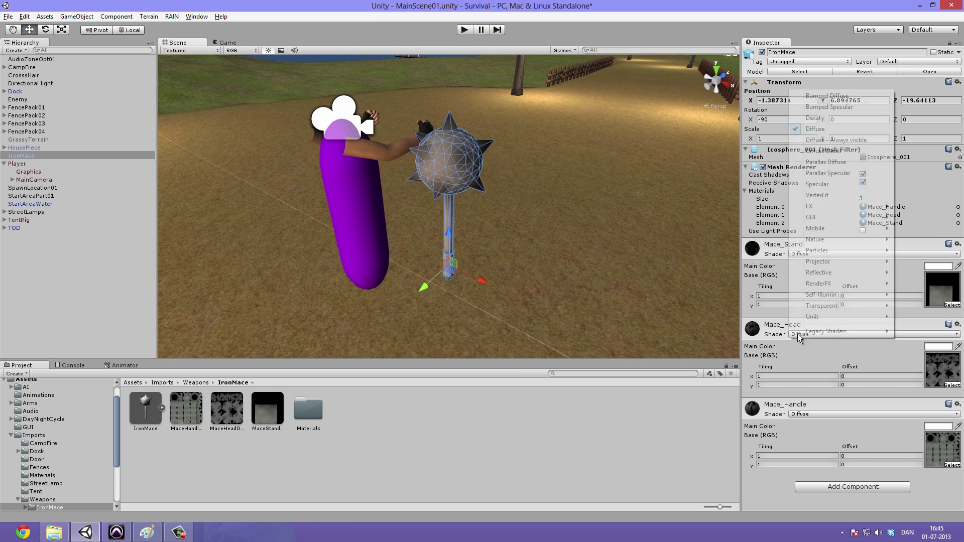
click(753, 335)
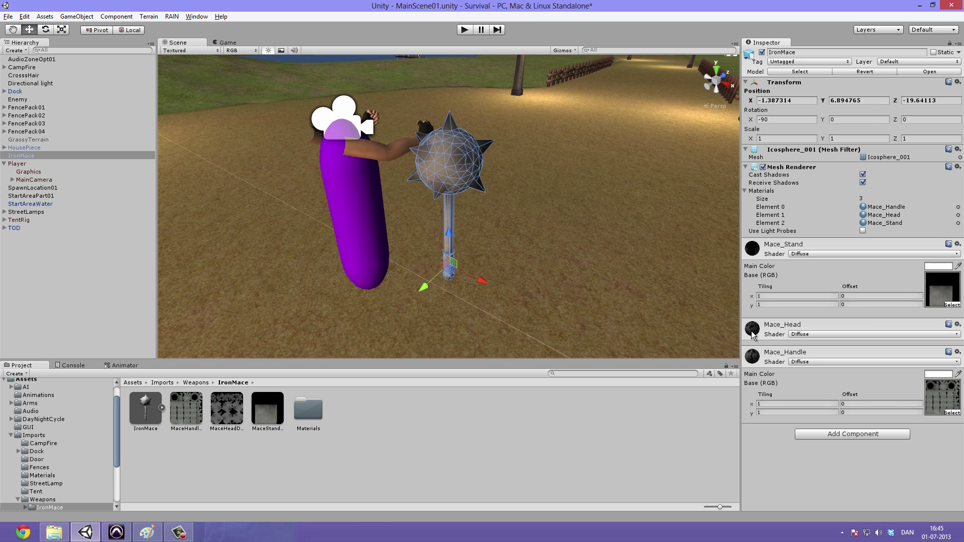
click(787, 335)
click(827, 335)
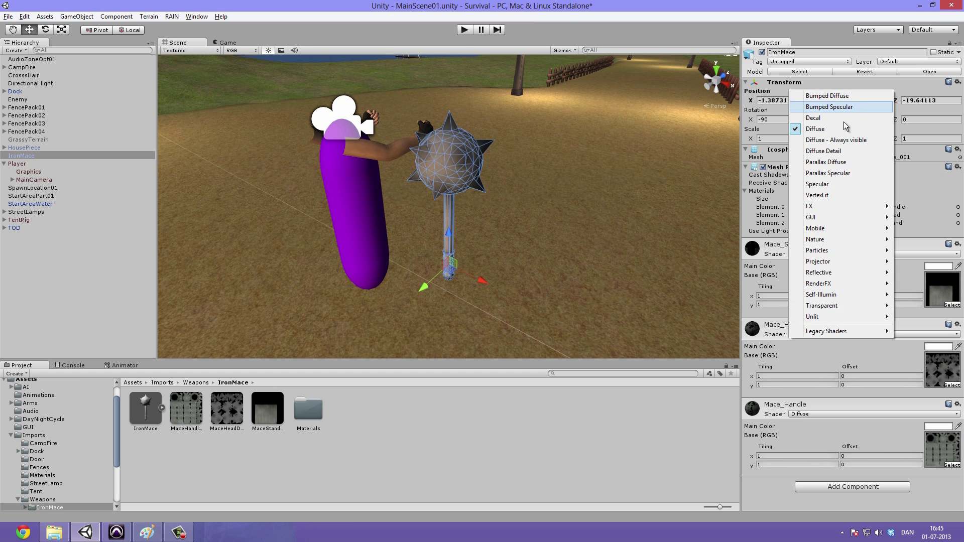
click(562, 198)
alt+drag(537, 221, 483, 176)
click(484, 170)
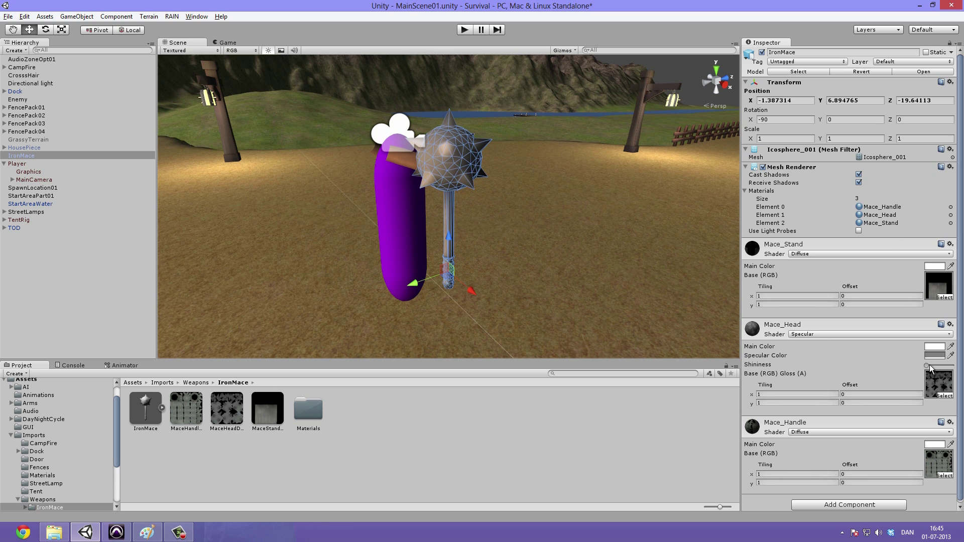
Move the IronMace beside the player to about X -1.33 and Z -20.26
click(576, 257)
alt+drag(576, 258, 716, 332)
click(472, 195)
key(e)
key(w)
drag(447, 284, 458, 324)
scroll(475, 266, down, 3)
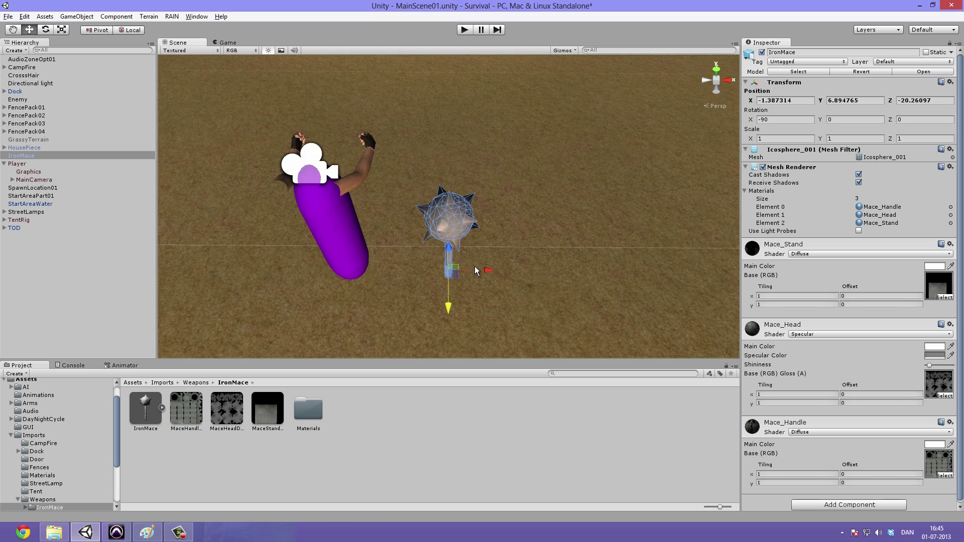
mouse_move(486, 263)
mouse_down()
mouse_move(290, 270)
mouse_move(489, 269)
mouse_up()
key(e)
click(583, 203)
alt+drag(583, 203, 471, 160)
click(435, 206)
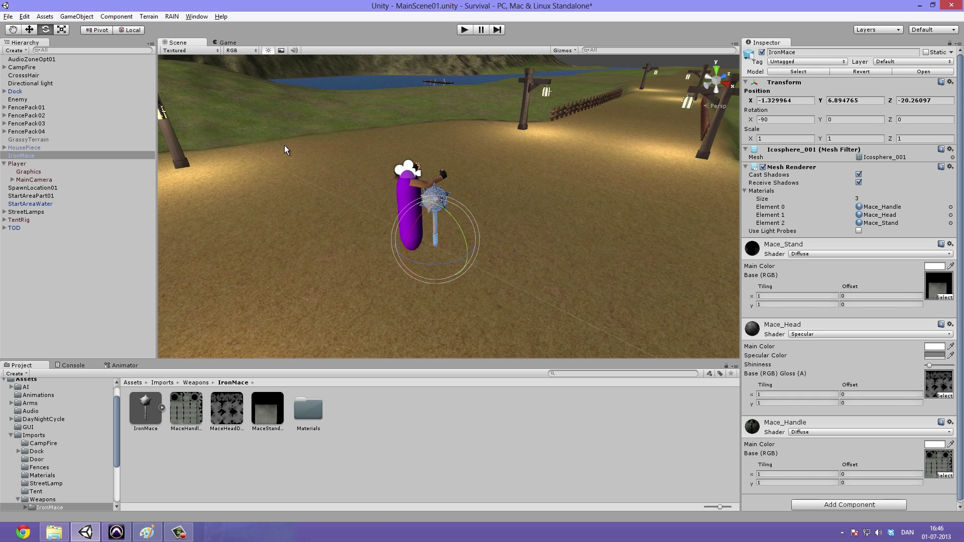
Select the player's Arms05 object and expand its hierarchy through Arm_Armature and Master
scroll(284, 146, up, 5)
alt+drag(533, 192, 499, 192)
scroll(499, 192, up, 4)
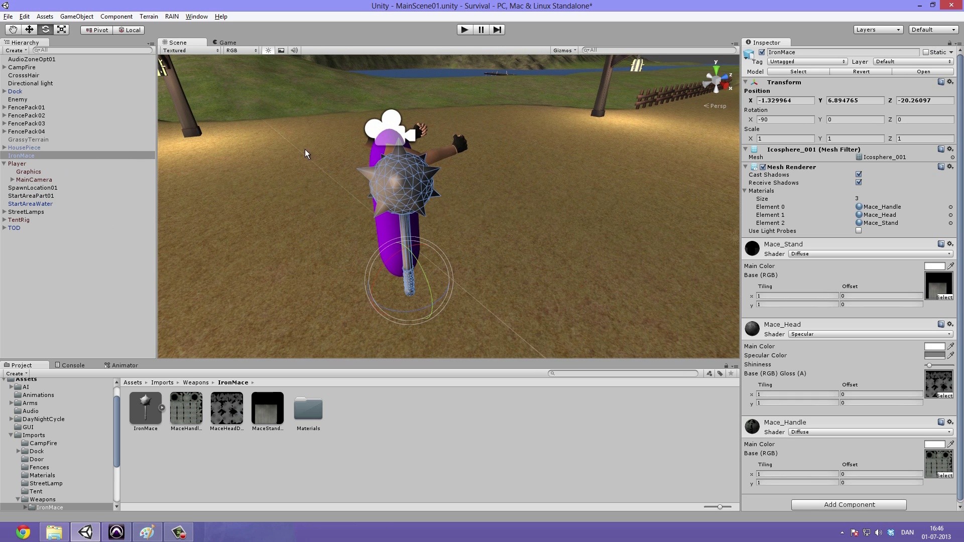
click(441, 148)
alt+drag(442, 150, 3, 194)
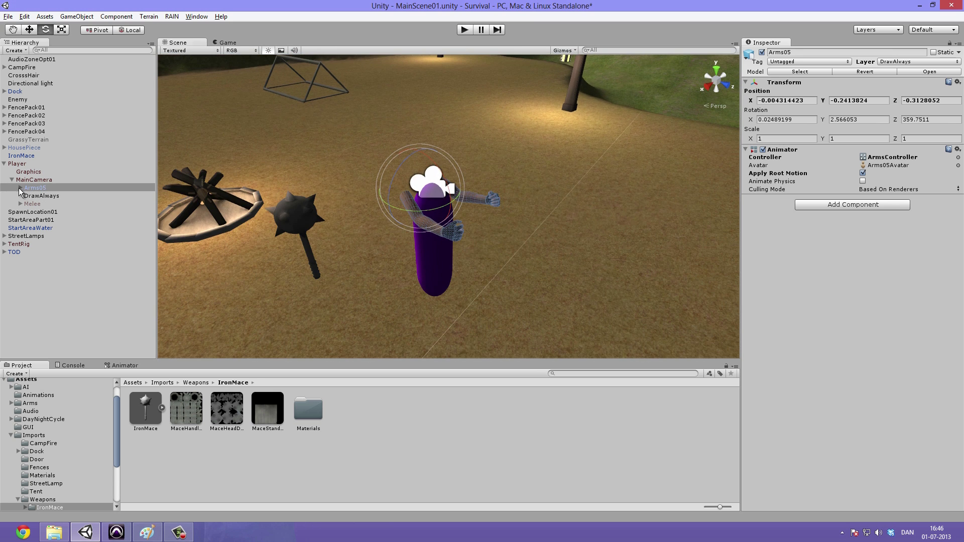
click(20, 188)
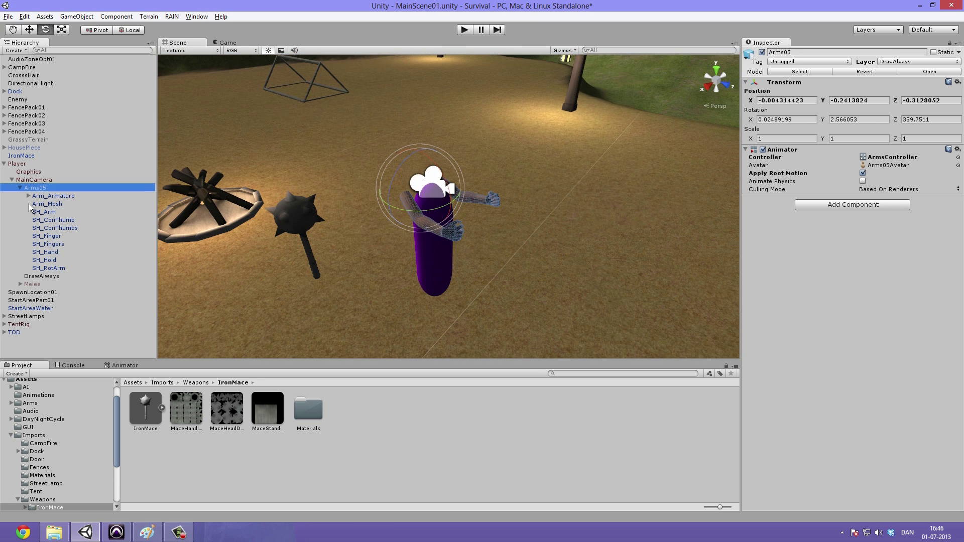
click(57, 196)
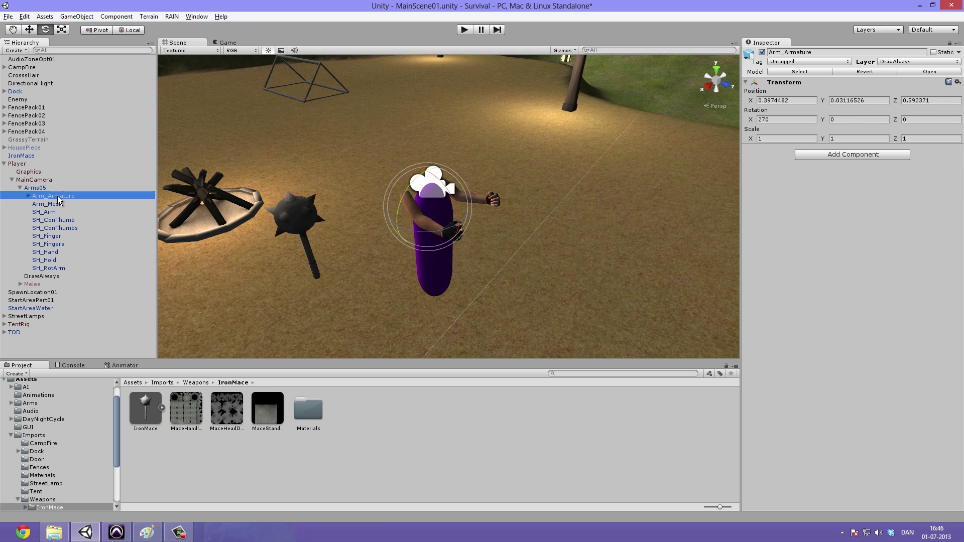
click(28, 197)
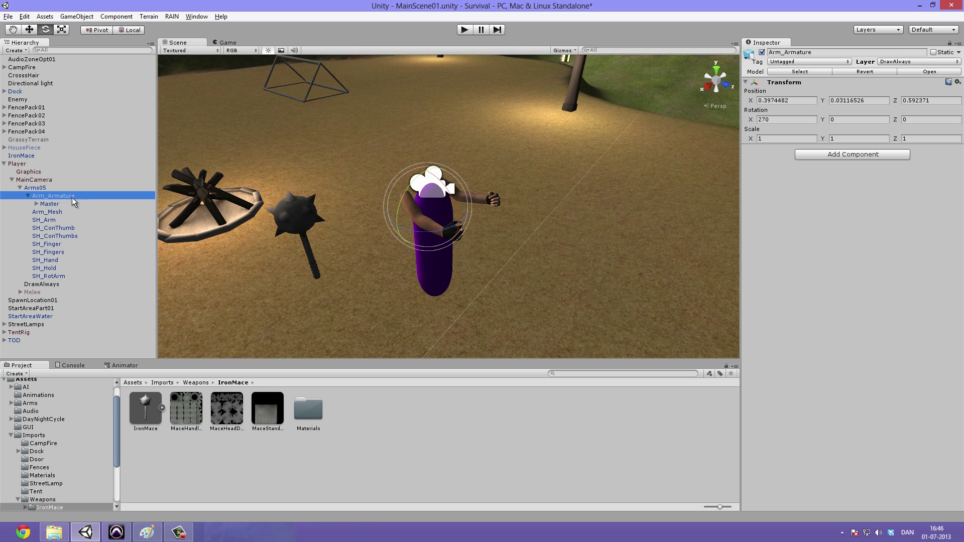
click(56, 206)
click(36, 204)
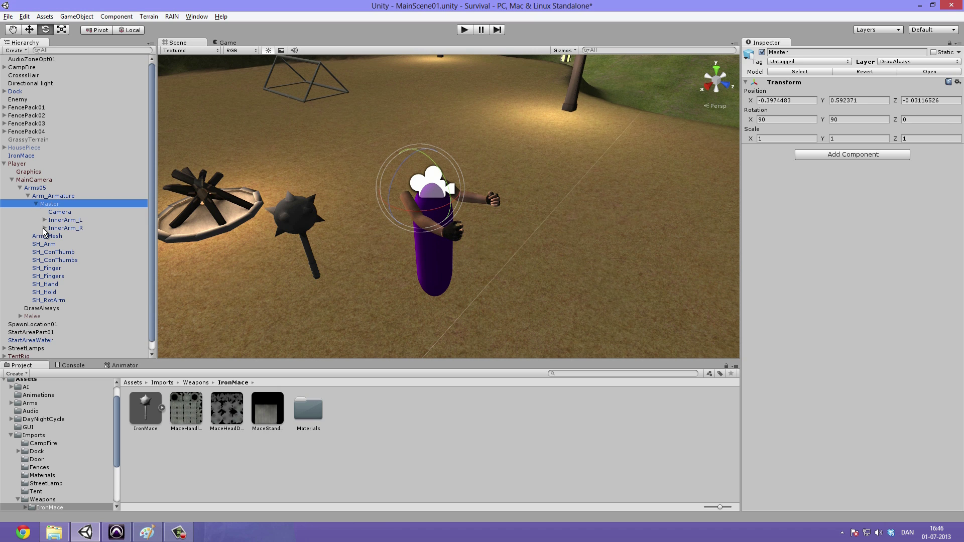
Expand the right arm bones from InnerArm_R through Arm_R to Hand_R and select the Hold_R bone
click(65, 228)
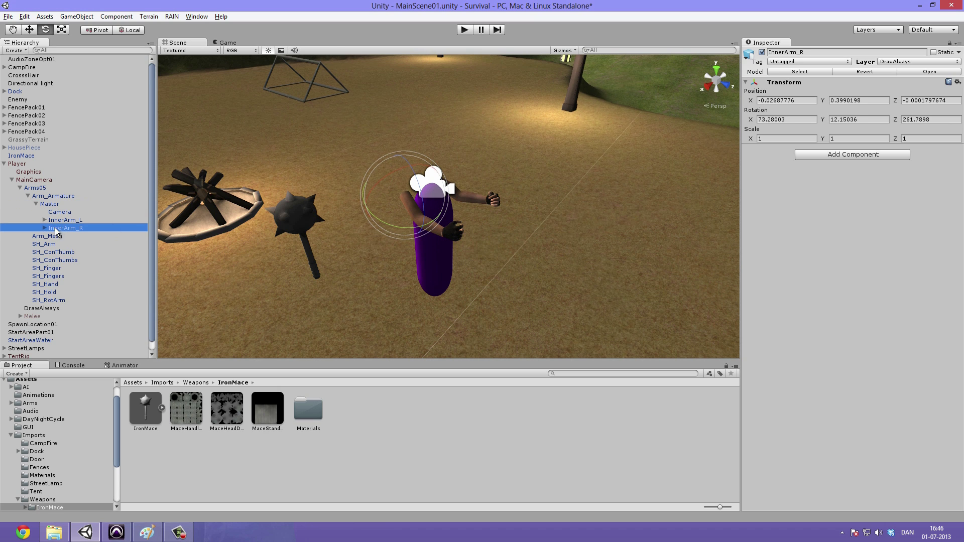
click(44, 229)
click(56, 237)
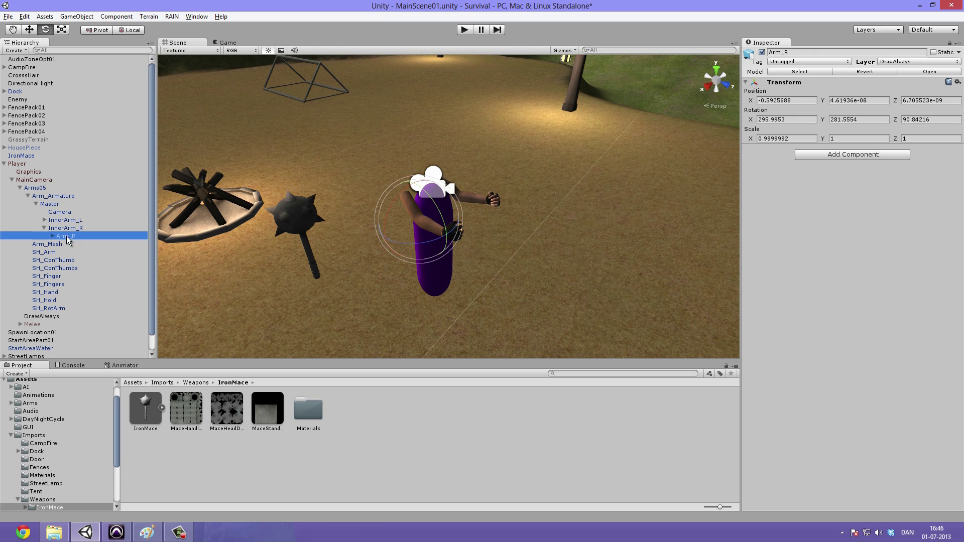
click(53, 236)
click(86, 252)
click(60, 252)
scroll(96, 251, down, 3)
click(95, 262)
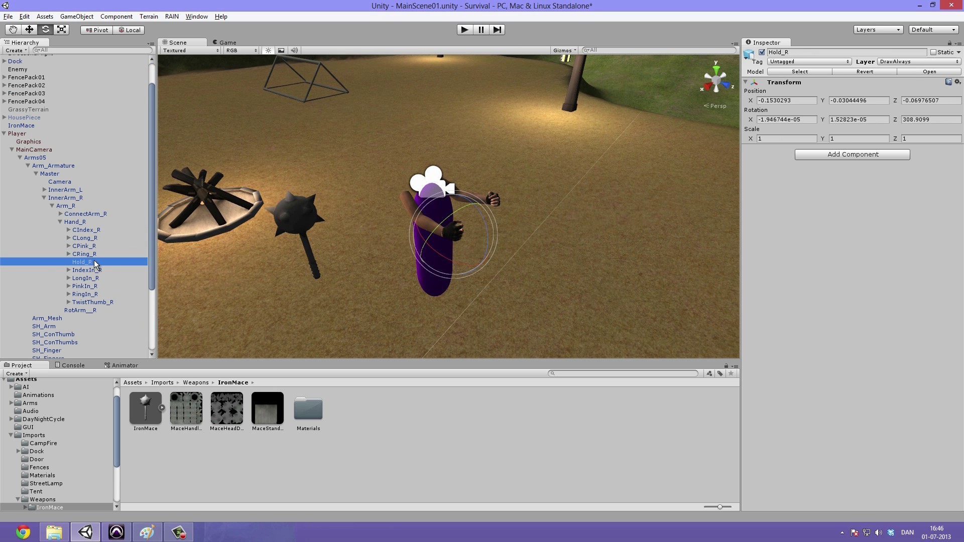
Make the IronMace a child of the Hold_R bone and select it there
alt+drag(301, 254, 323, 229)
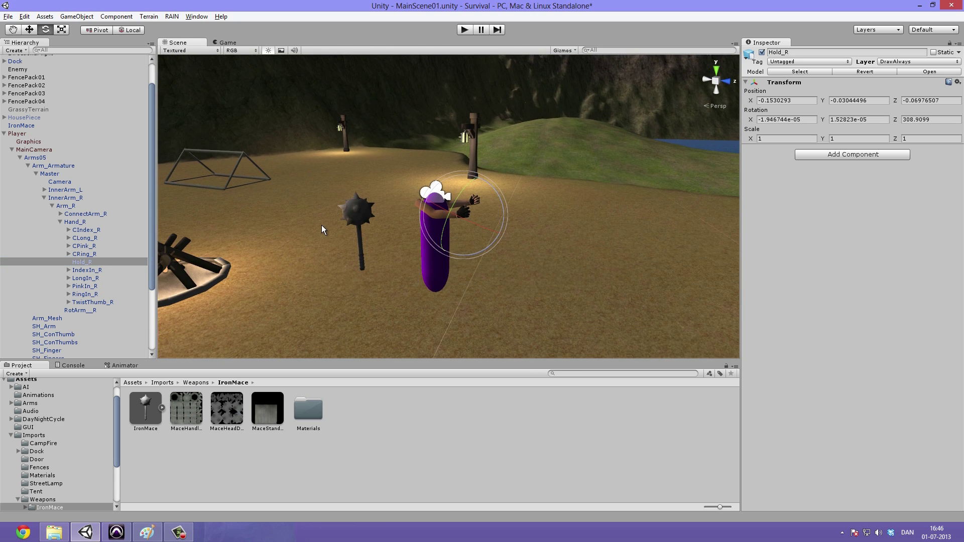
drag(23, 126, 110, 262)
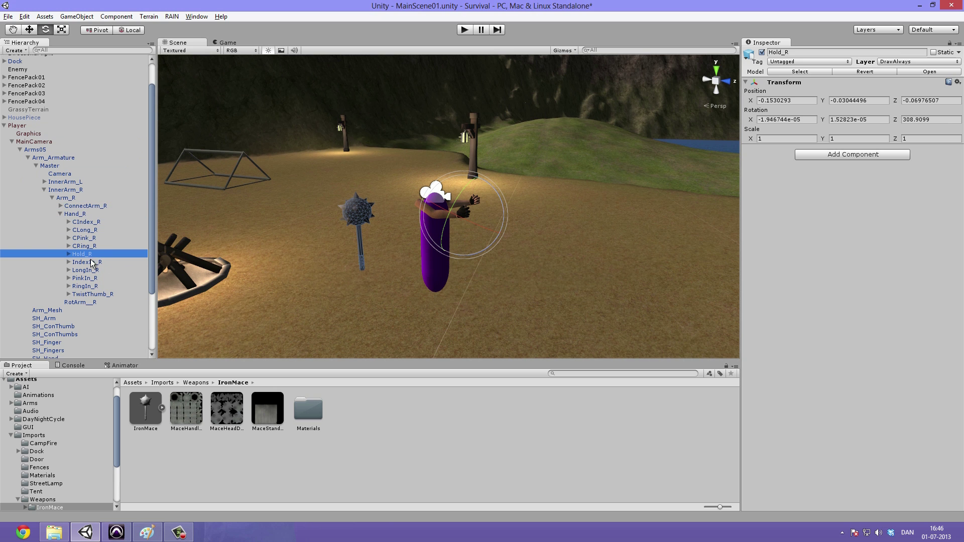
click(69, 254)
click(106, 262)
Set the IronMace's local position and rotation to 0 on all axes
click(789, 101)
double_click(782, 102)
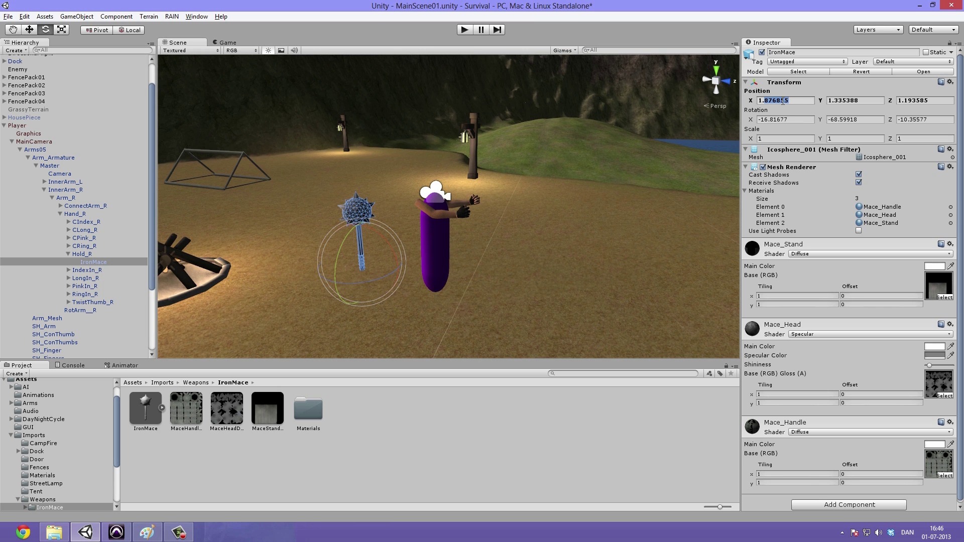
key(BackSpace)
key(BackSpace)
key(BackSpace)
text(0	0	0	0	0	0)
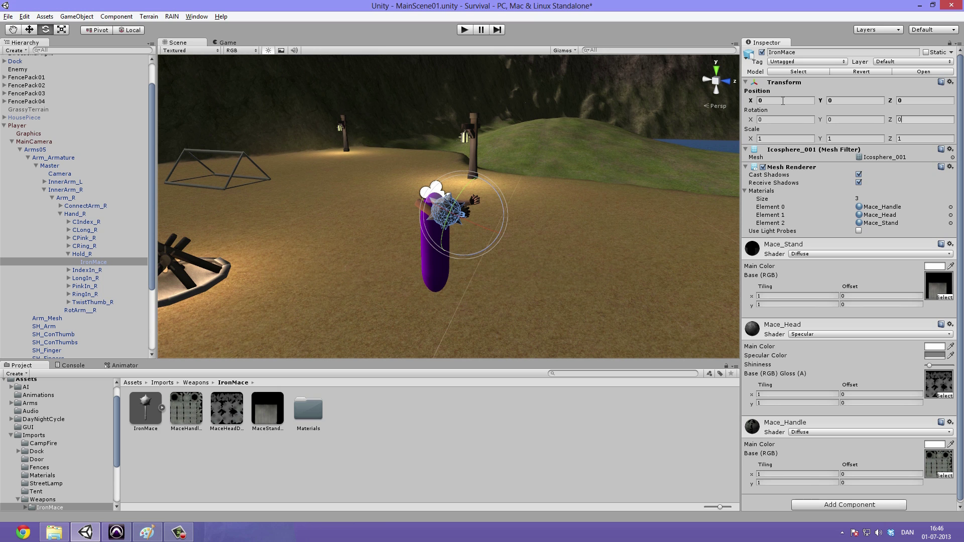
Inspect how the mace sits in the player's right hand and select the Hold_R bone
alt+drag(573, 166, 351, 168)
scroll(474, 184, up, 4)
alt+drag(618, 236, 425, 284)
click(105, 252)
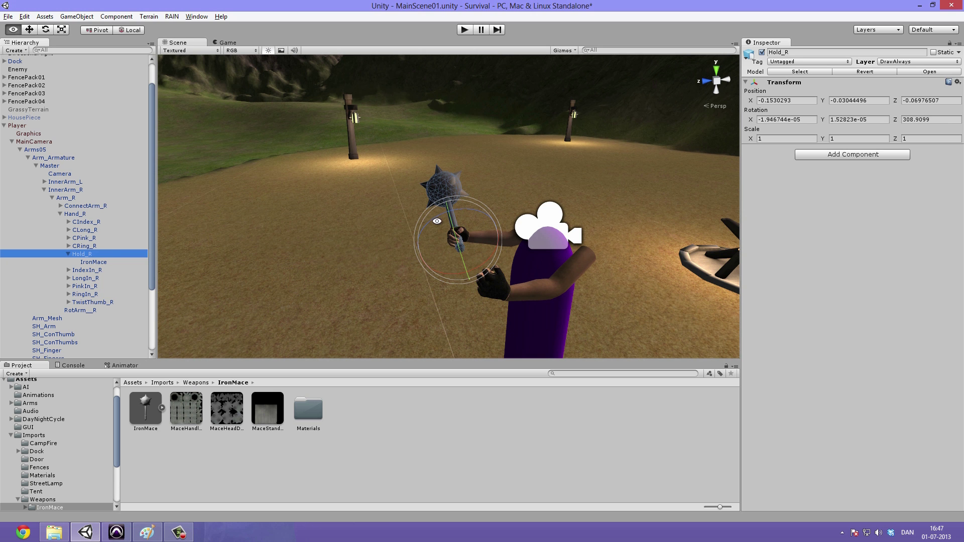
Check the IronMace and its parent Hold_R bone, and create an empty GameObject in the scene
alt+drag(436, 222, 693, 189)
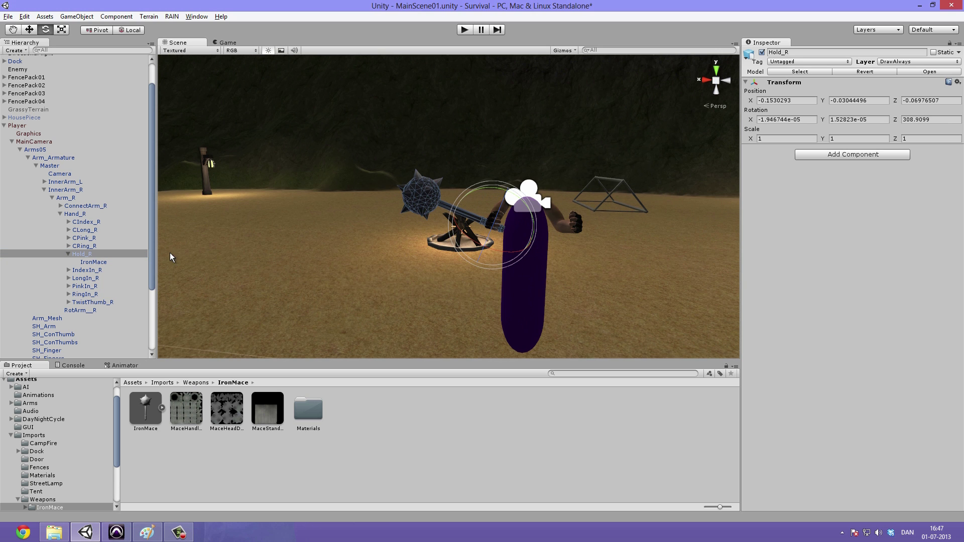
click(95, 262)
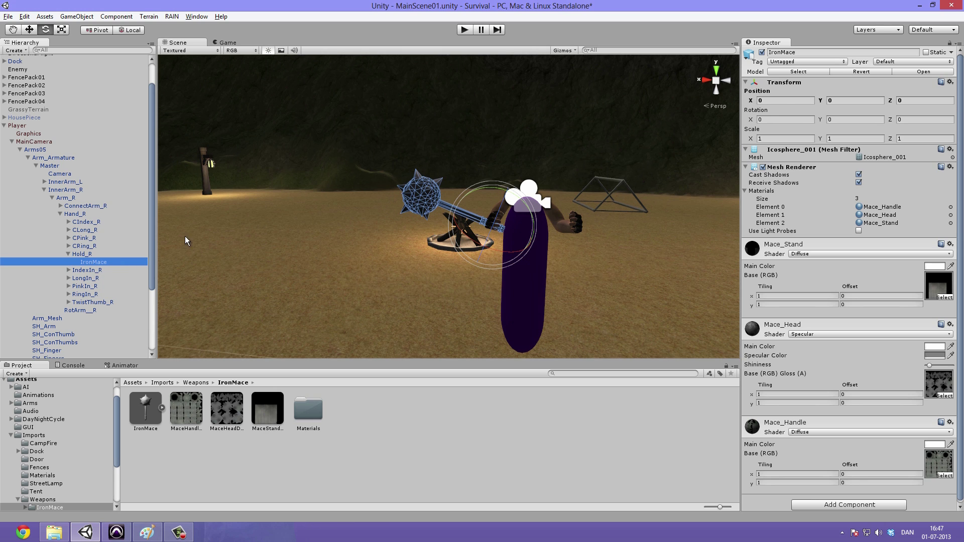
click(112, 251)
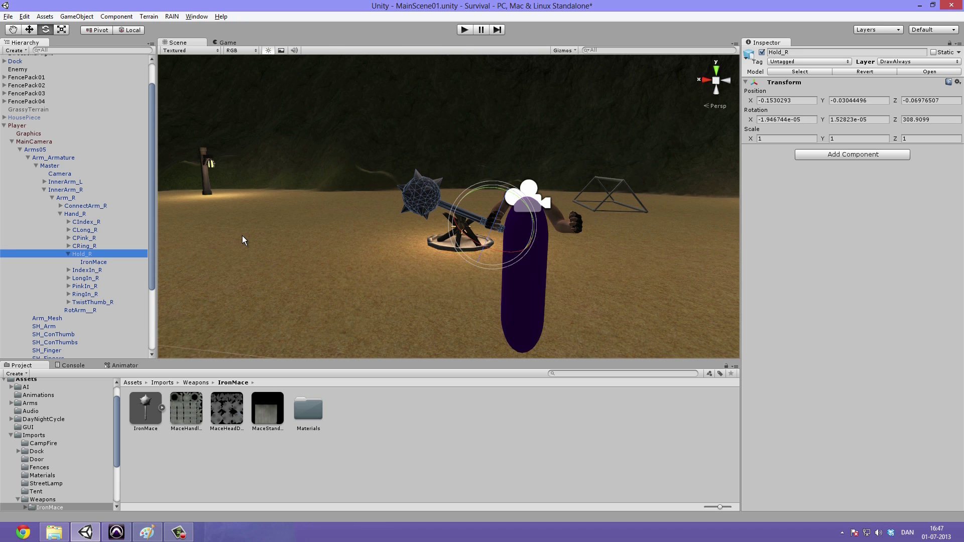
click(80, 17)
click(90, 19)
click(91, 19)
click(90, 16)
key(ctrl+shift+n)
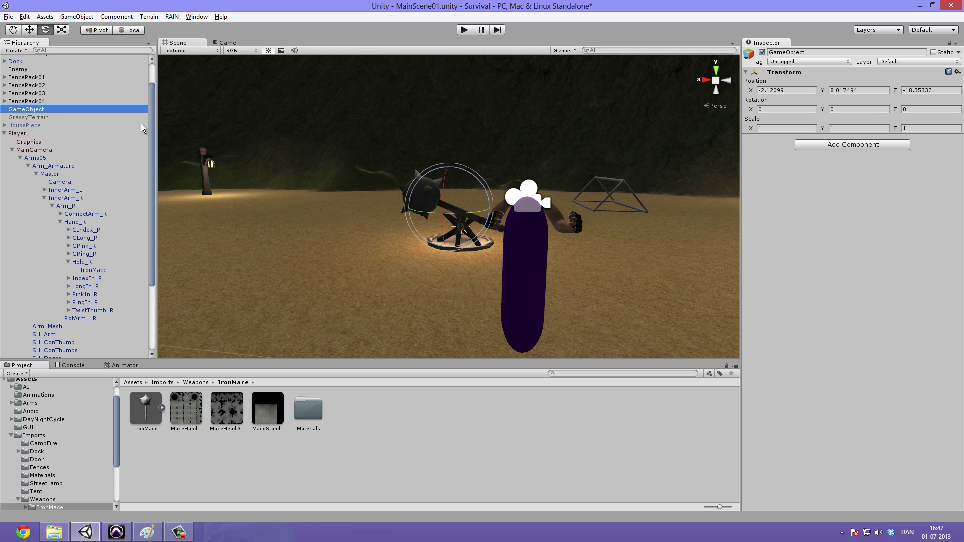
Rename the new GameObject to Melee and nest it under the Hold_R bone as the parent of IronMace
click(59, 109)
text(Melee)
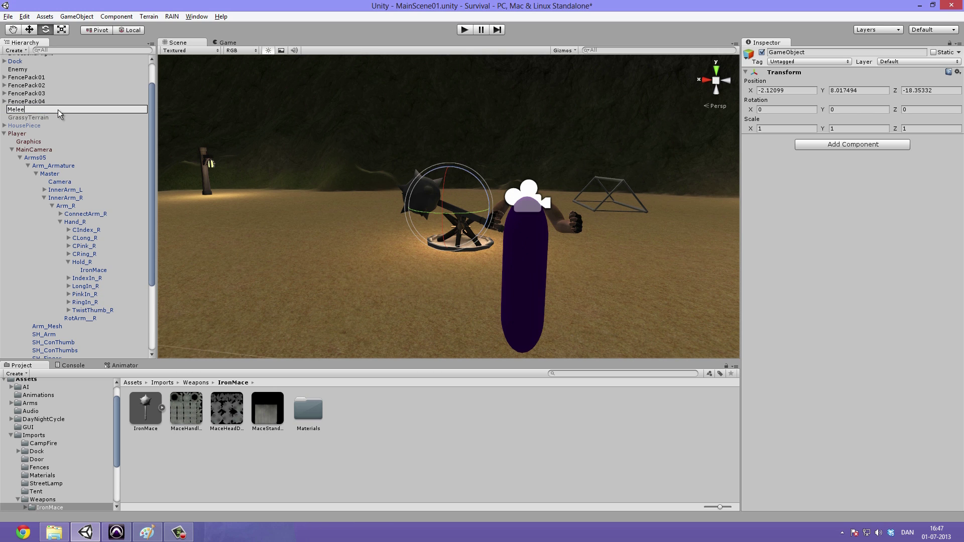
key(Return)
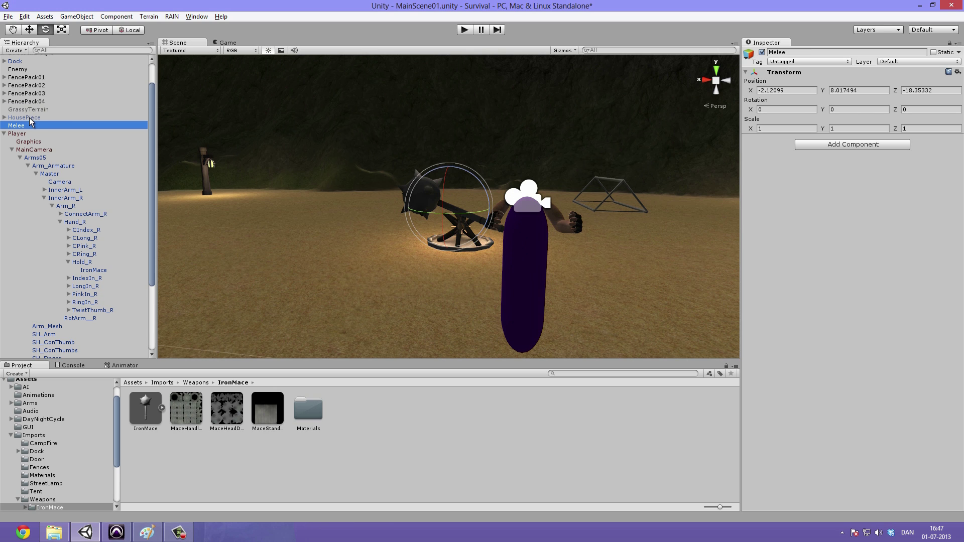
drag(36, 125, 103, 270)
click(98, 262)
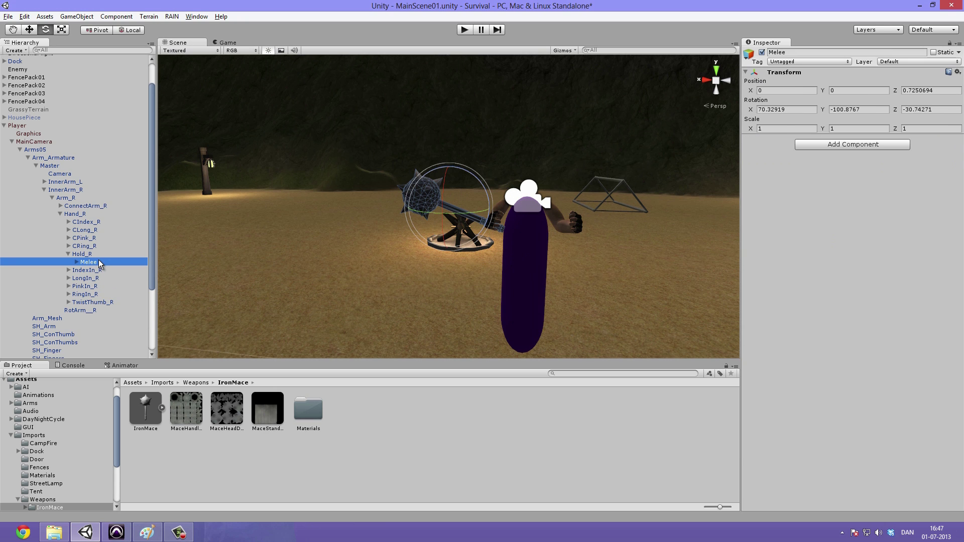
Set Melee's Z position and its rotation on all axes to 0, and select the IronMace nested inside it
click(923, 94)
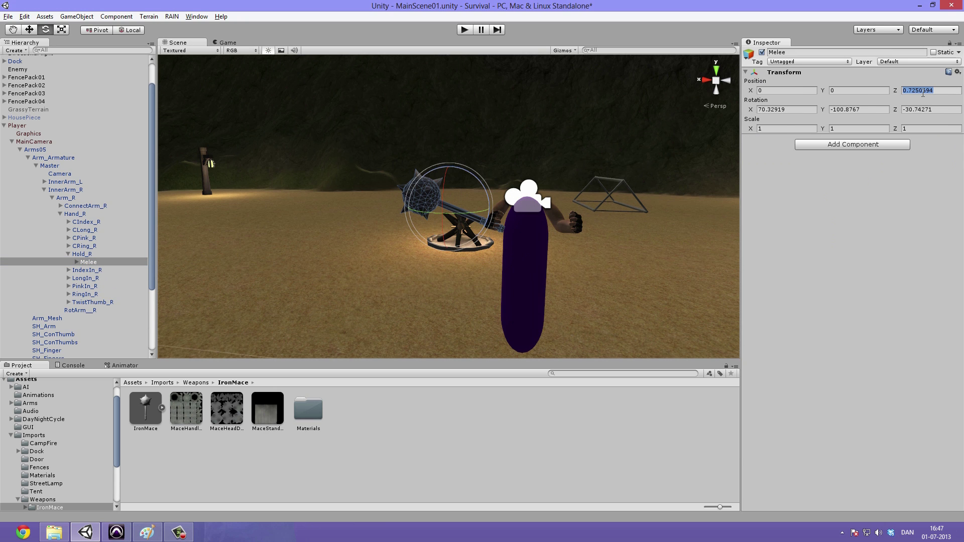
text(0)
key(Tab)
text(0)
key(Tab)
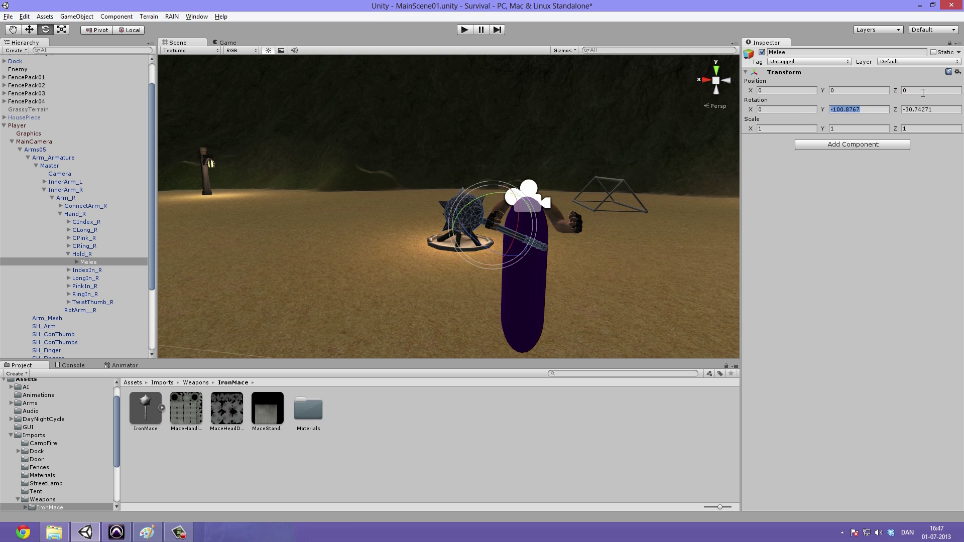
text(0)
key(Tab)
text(0)
click(76, 261)
click(100, 269)
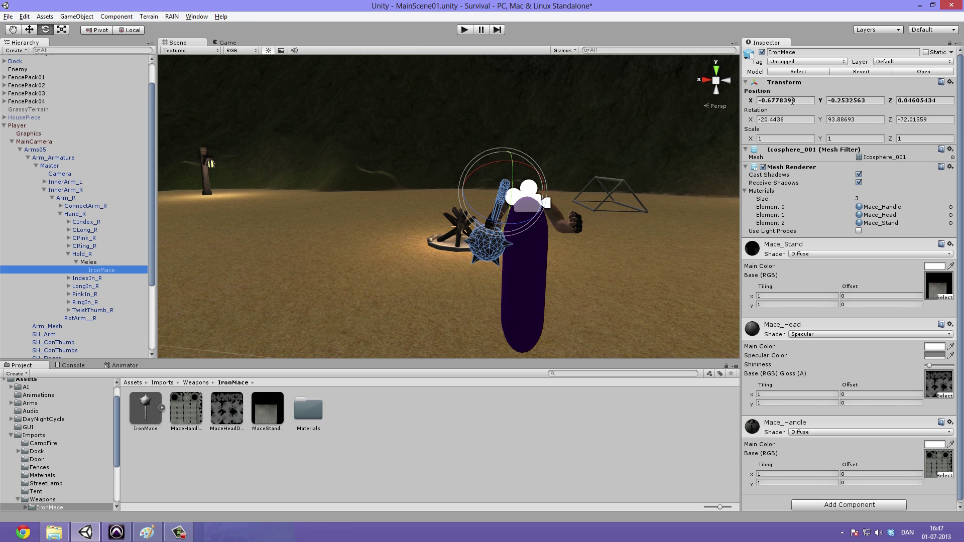
click(792, 100)
text(9)
key(Tab)
text(9)
key(Tab)
text(9)
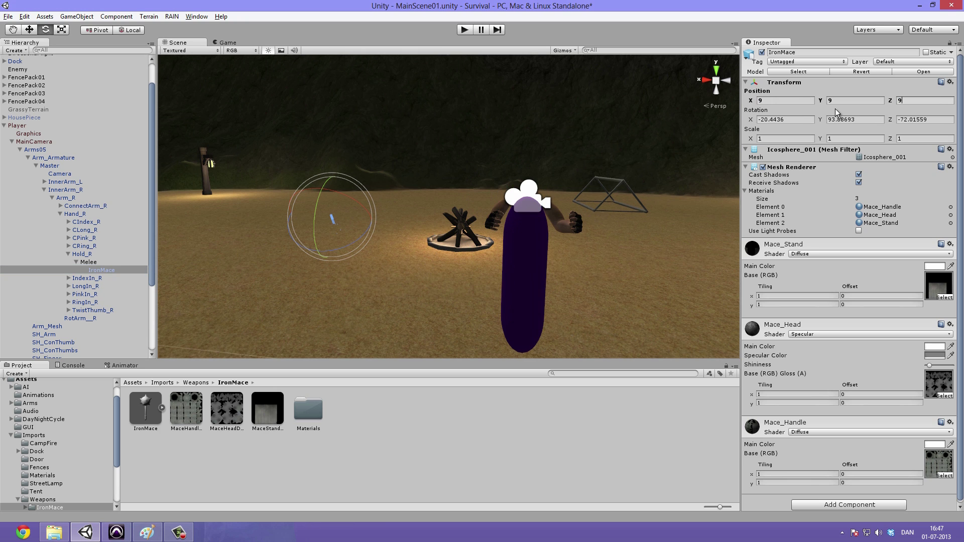
Set the nested IronMace's local position and rotation to 0 on all axes
click(787, 100)
text(0)
key(Tab)
text(0)
key(Tab)
text(0)
key(Tab)
text(0)
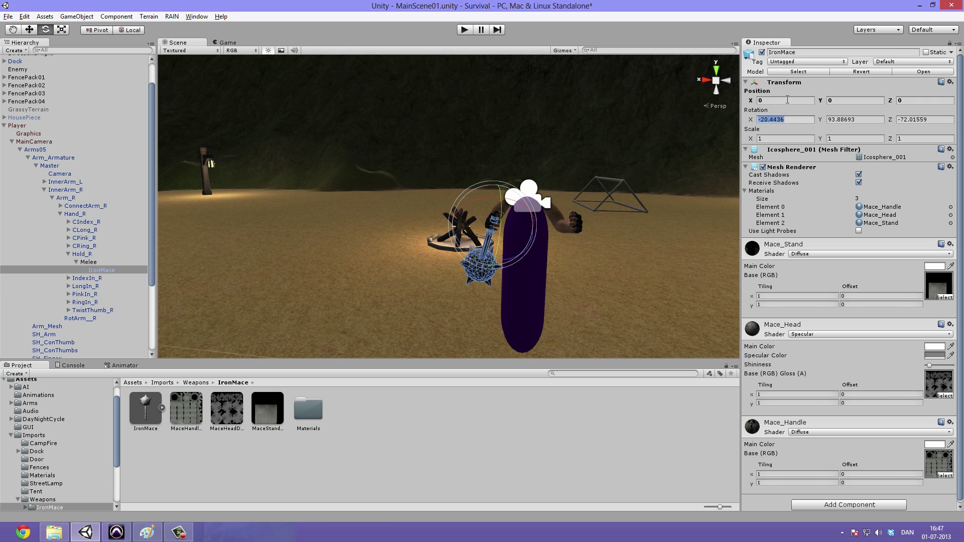
key(Tab)
key(0)
key(Tab)
text(0)
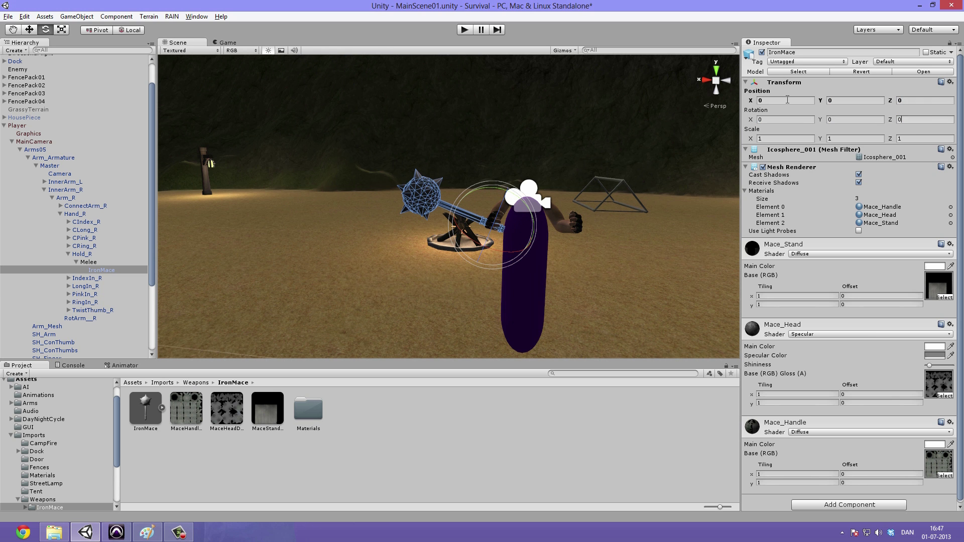
Rotate the Melee object to about -90° on its Y axis and check the grip from several sides
click(62, 264)
alt+drag(553, 151, 627, 138)
alt+drag(528, 192, 520, 225)
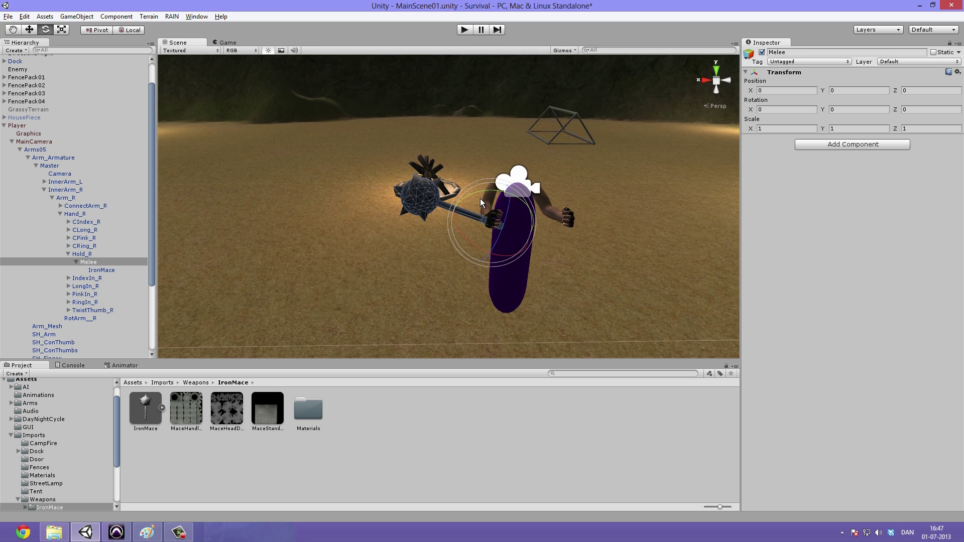
drag(483, 191, 511, 186)
scroll(570, 214, up, 6)
alt+drag(571, 214, 468, 276)
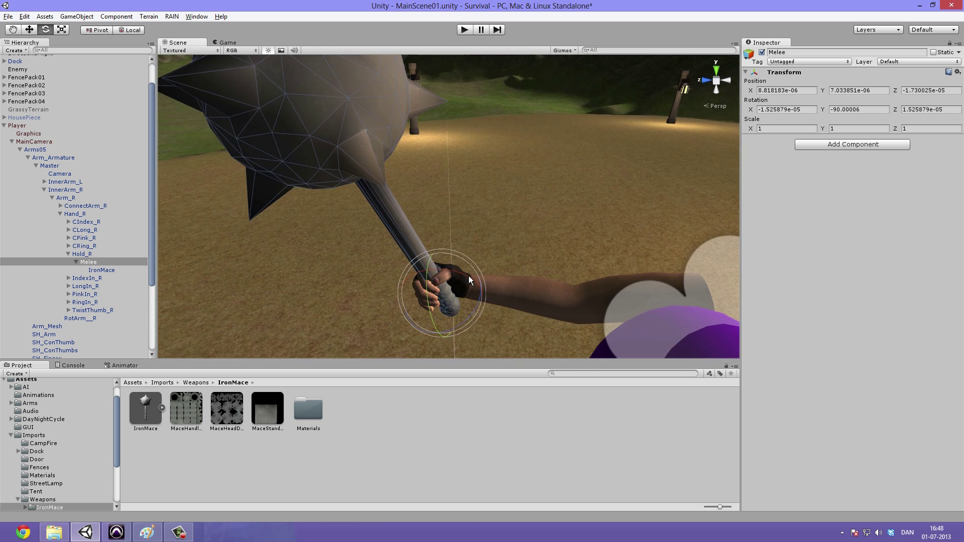
key(f)
scroll(511, 228, up, 6)
scroll(510, 229, up, 2)
scroll(515, 251, down, 3)
alt+drag(517, 254, 381, 263)
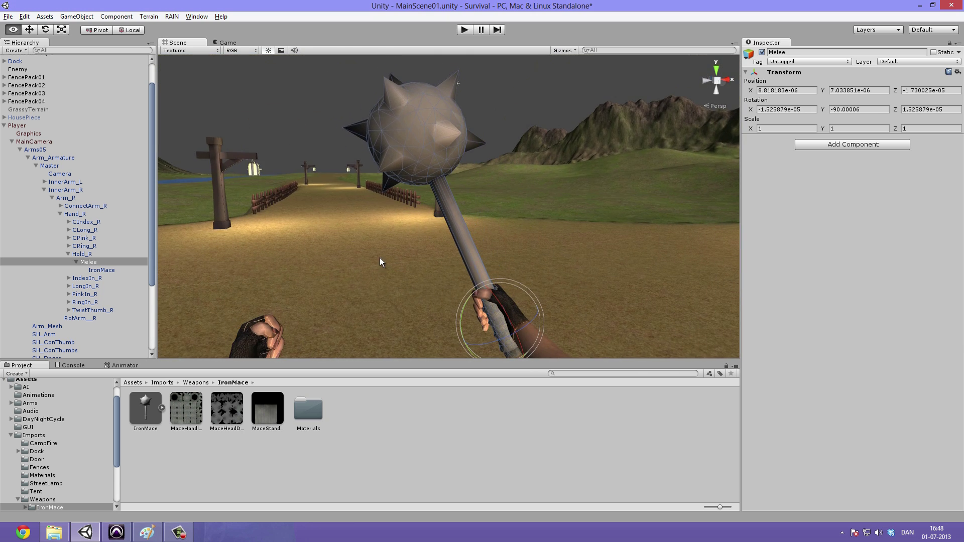
scroll(529, 257, up, 3)
drag(500, 294, 544, 409)
key(ctrl+z)
scroll(549, 279, down, 3)
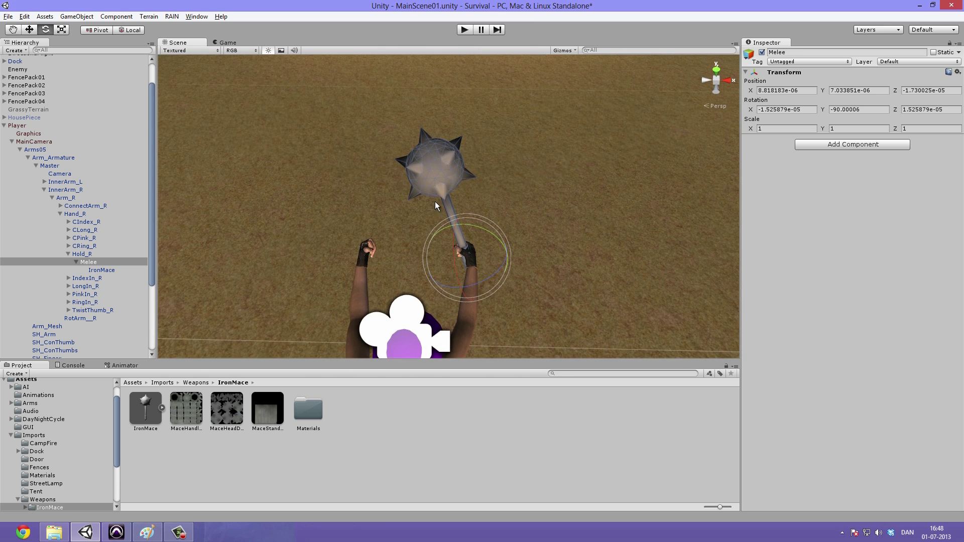
Fine-tune Melee's rotation to about -14.7° on X and -85° on Y to align the mace handle with the fist
drag(479, 227, 629, 172)
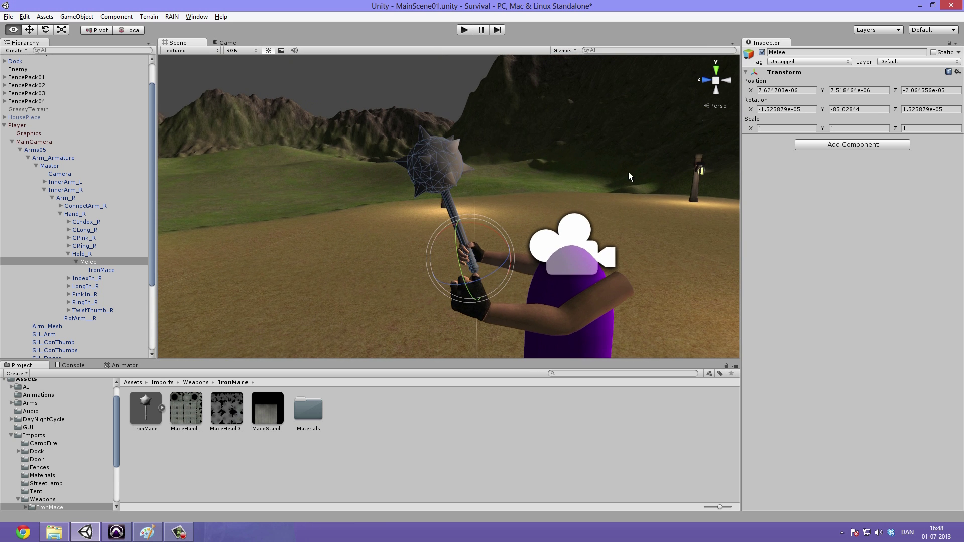
drag(472, 221, 486, 223)
key(w)
scroll(508, 284, up, 5)
mouse_move(533, 288)
alt+mouse_down()
mouse_move(527, 177)
mouse_move(503, 274)
mouse_move(525, 293)
alt+mouse_up()
middle_drag(525, 293, 445, 168)
scroll(457, 200, up, 4)
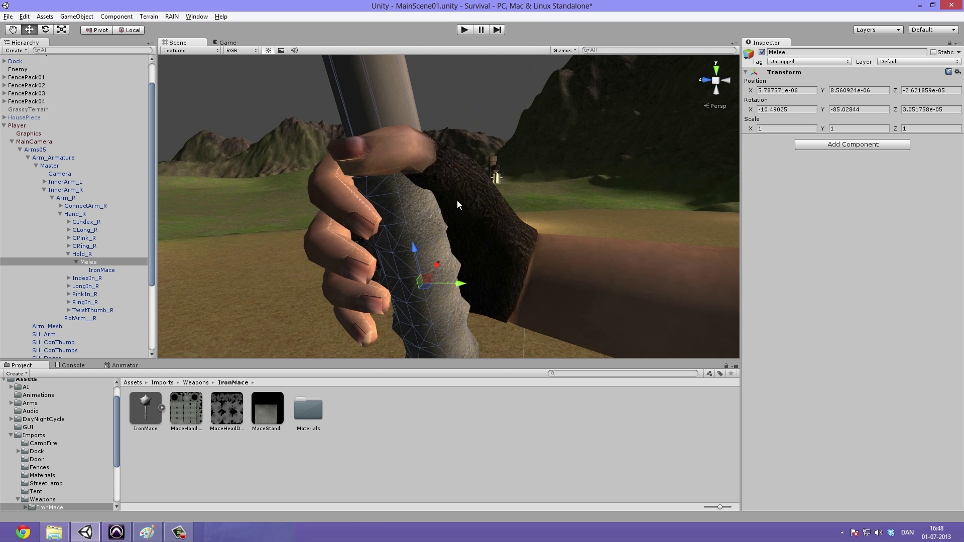
scroll(459, 216, down, 5)
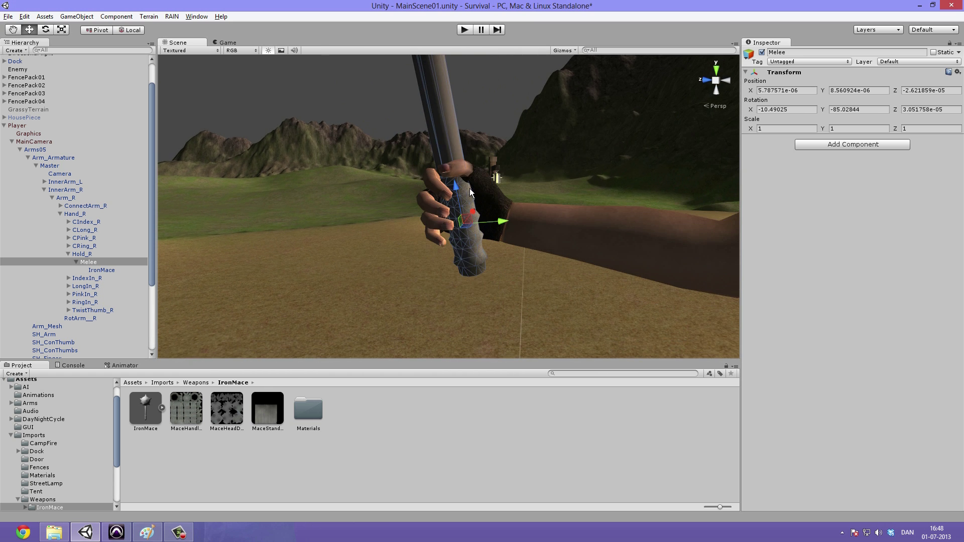
key(e)
drag(472, 186, 476, 188)
Move Melee into the right palm, to a local position of about X -0.069, Y 0.002, Z -0.019
key(w)
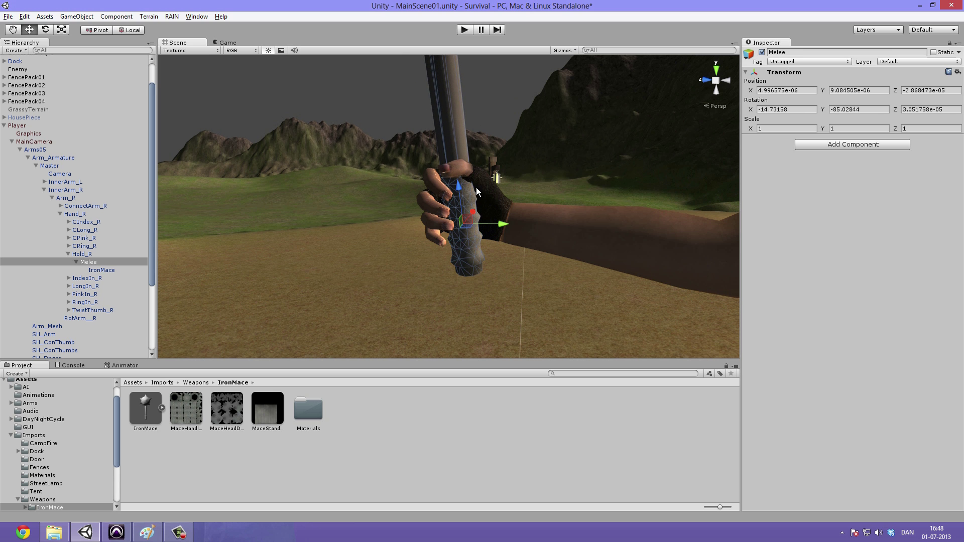
drag(497, 229, 490, 194)
alt+drag(387, 185, 460, 230)
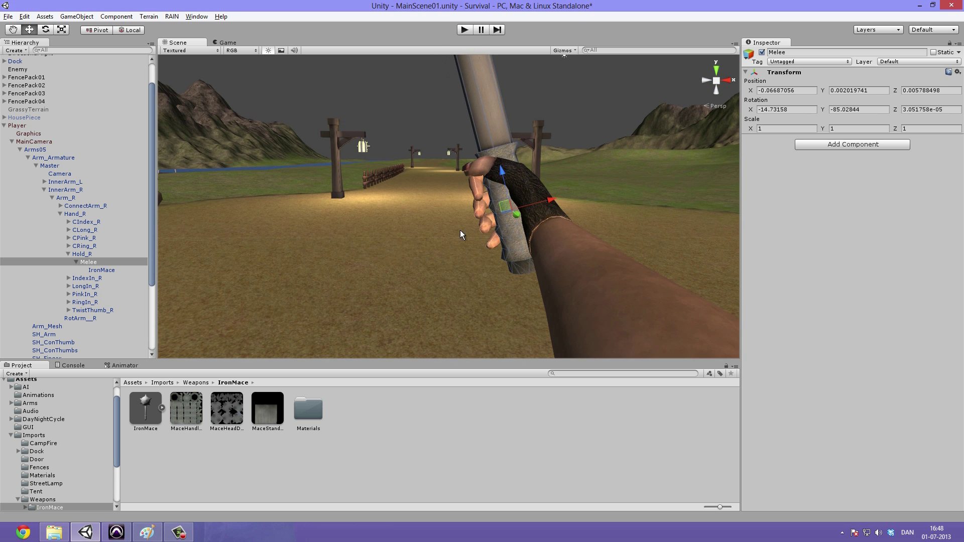
drag(548, 203, 391, 232)
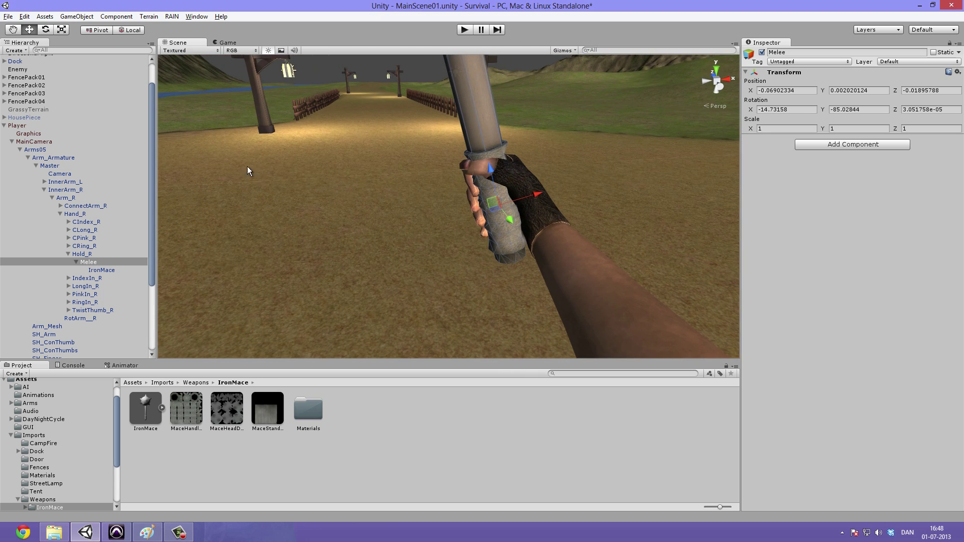
Run the game to check how the mace looks in the player's hand, and stop it to return to the Scene view
click(228, 42)
click(464, 29)
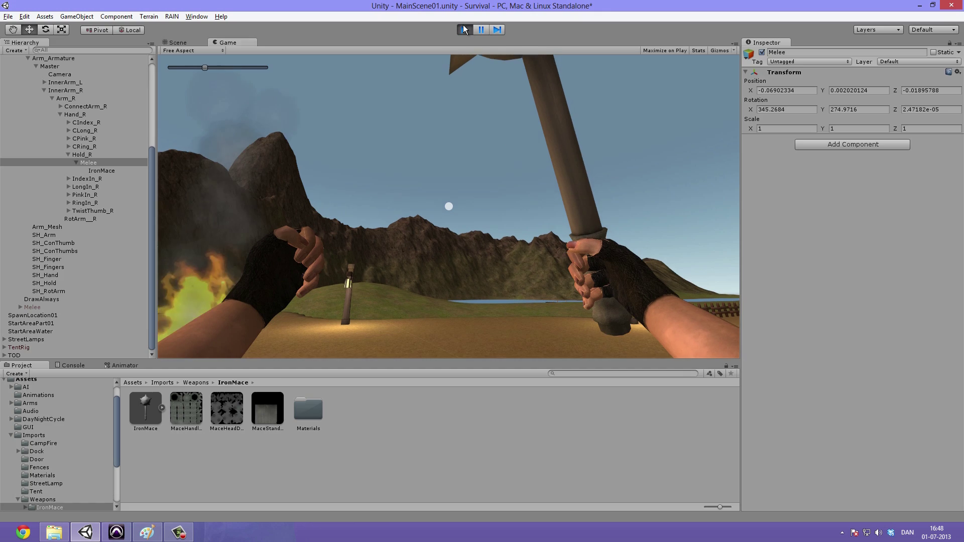
click(465, 29)
click(197, 41)
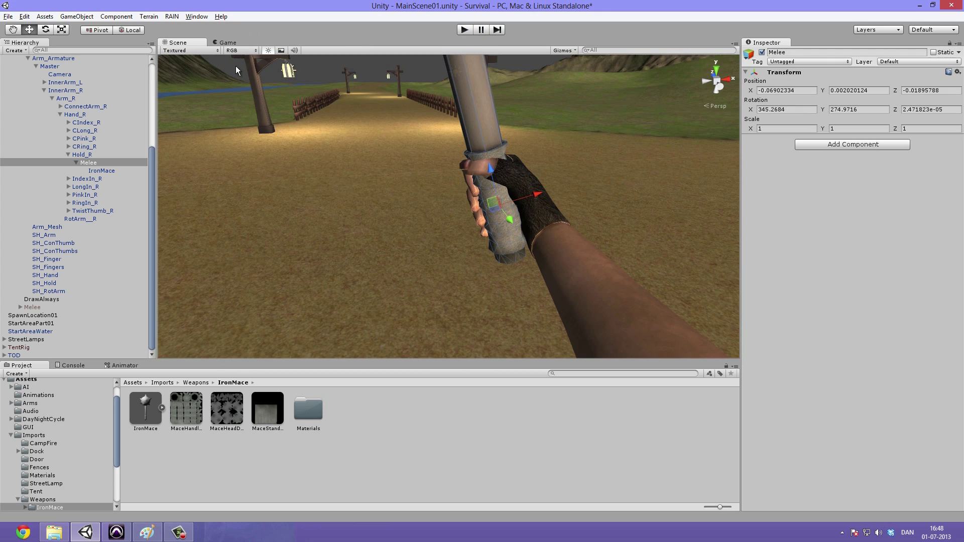
Select the DrawAlways camera under MainCamera, frame it in the scene and examine its culling mask settings
alt+drag(396, 191, 436, 206)
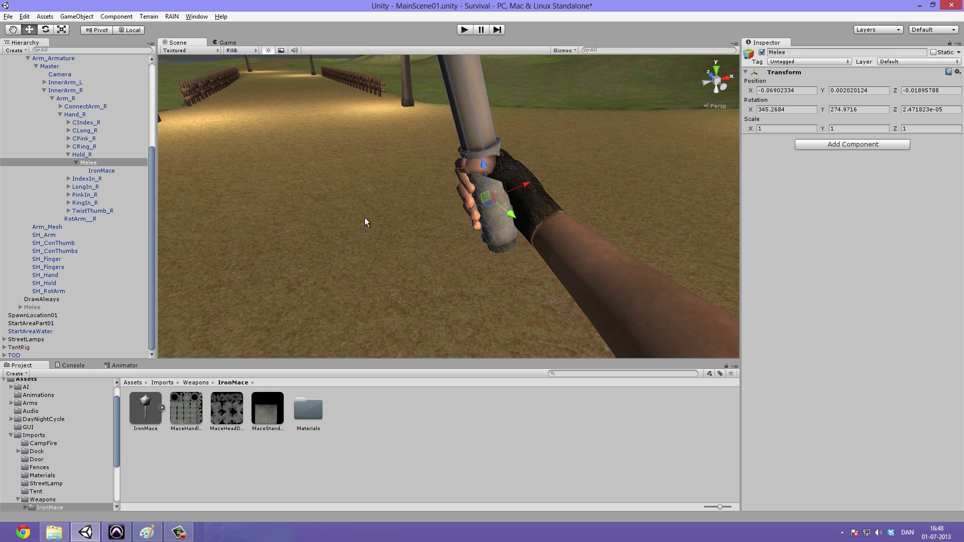
scroll(65, 236, up, 3)
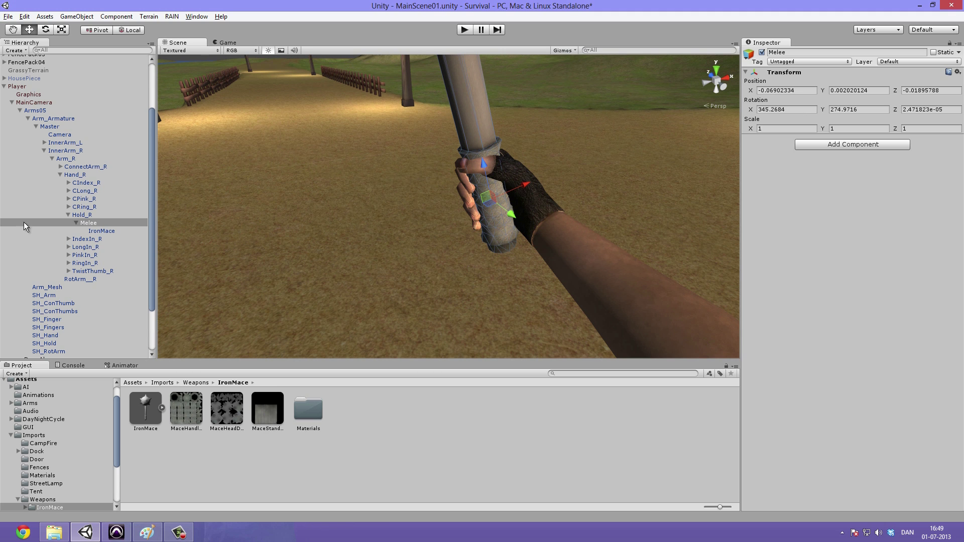
scroll(56, 253, down, 1)
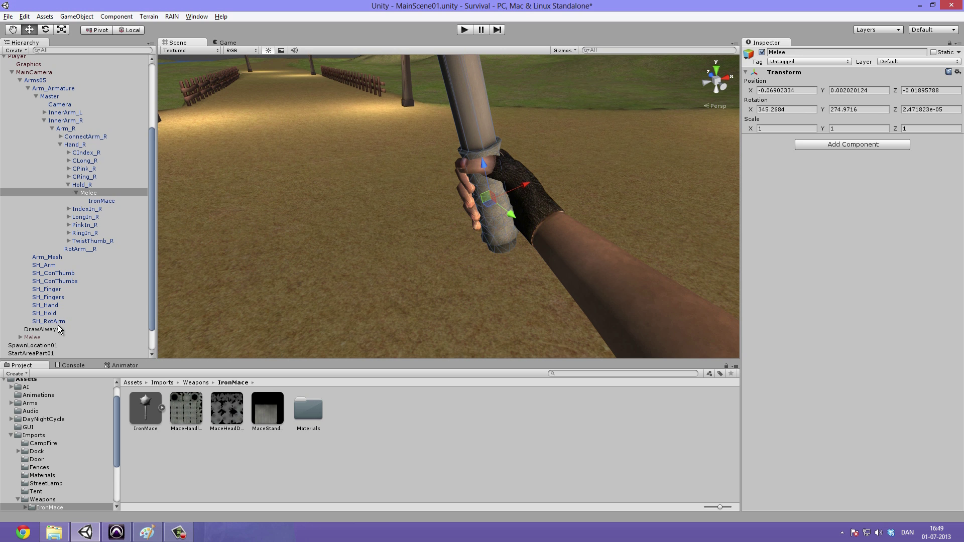
click(42, 329)
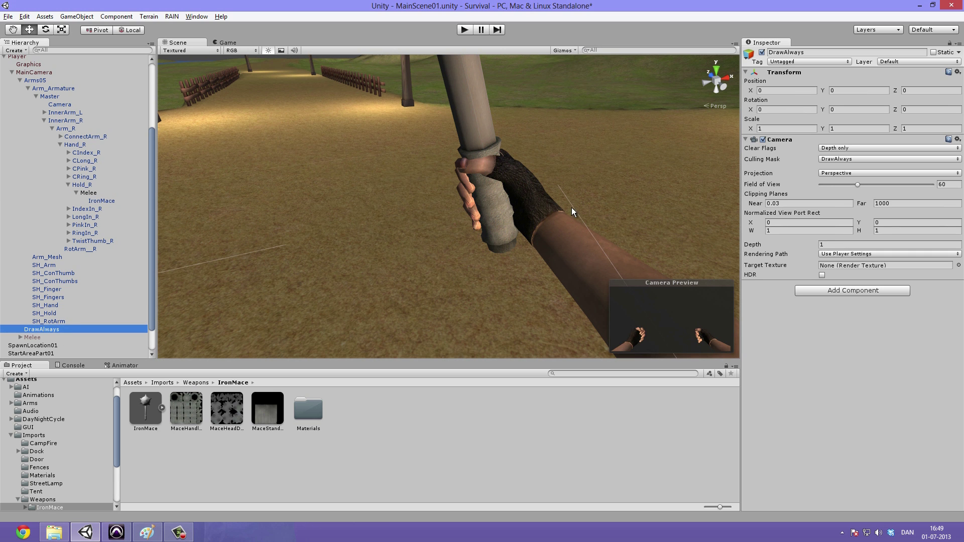
key(f)
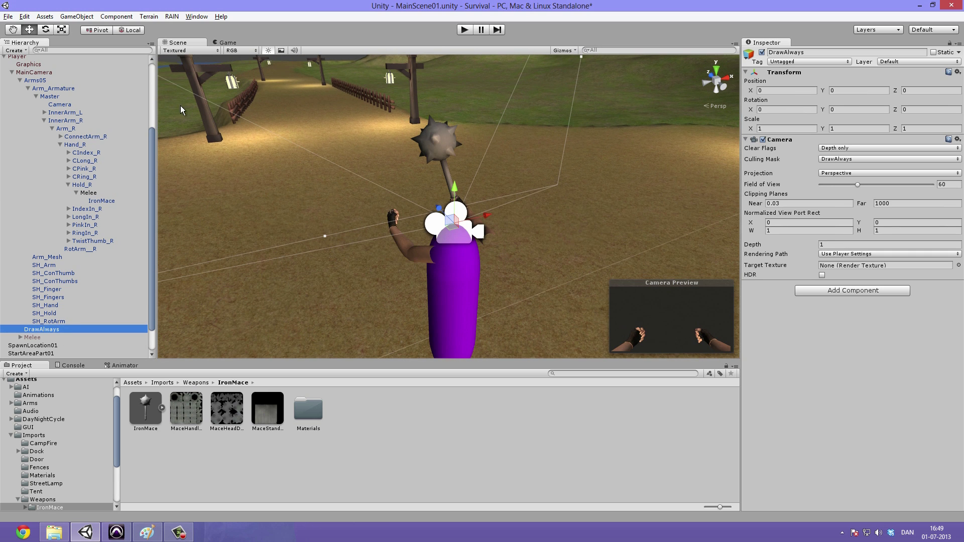
Select a street lamp and the IronMace in the scene to compare which layers they are on
click(200, 98)
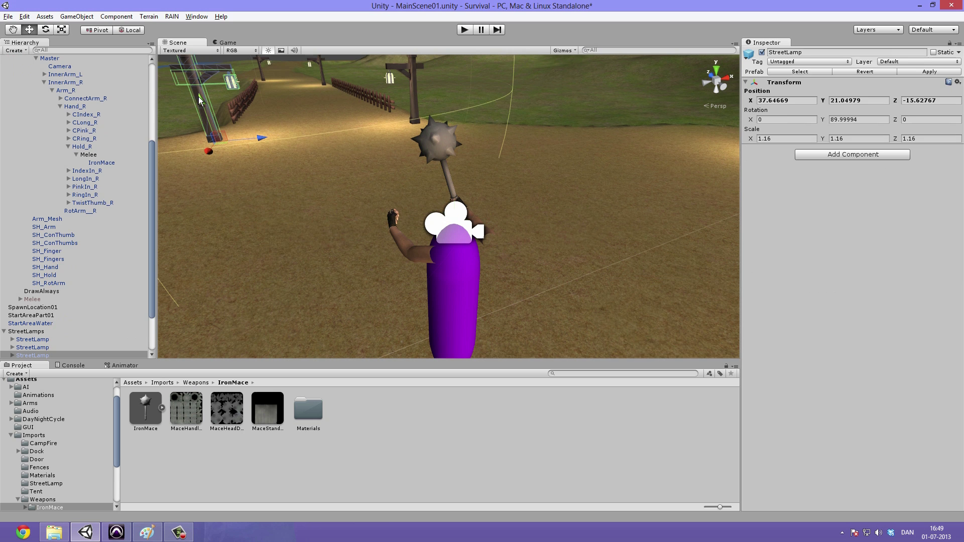
click(409, 82)
click(414, 73)
click(452, 231)
alt+drag(391, 193, 443, 209)
click(431, 155)
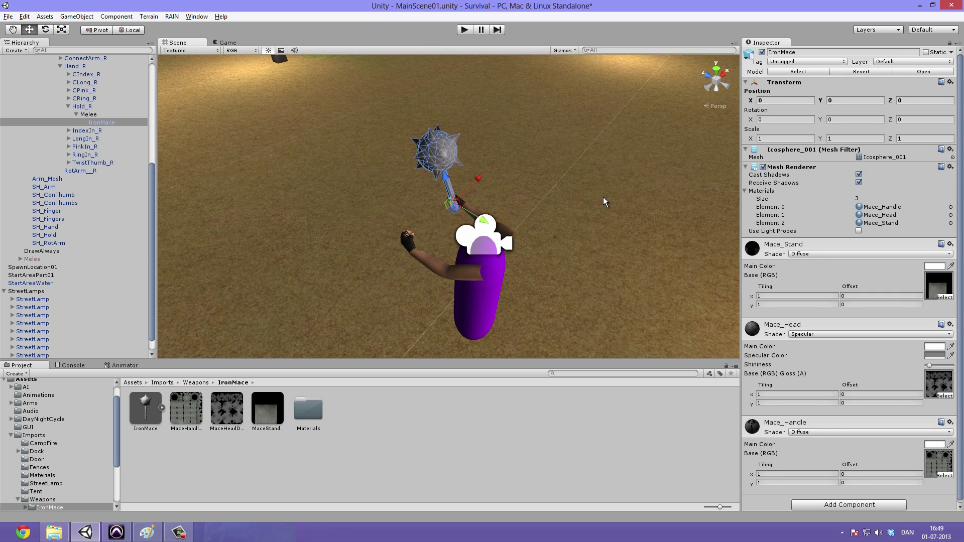
Assign the Melee object and all its children to the DrawAlways layer, and check the layer on IronMace
click(108, 114)
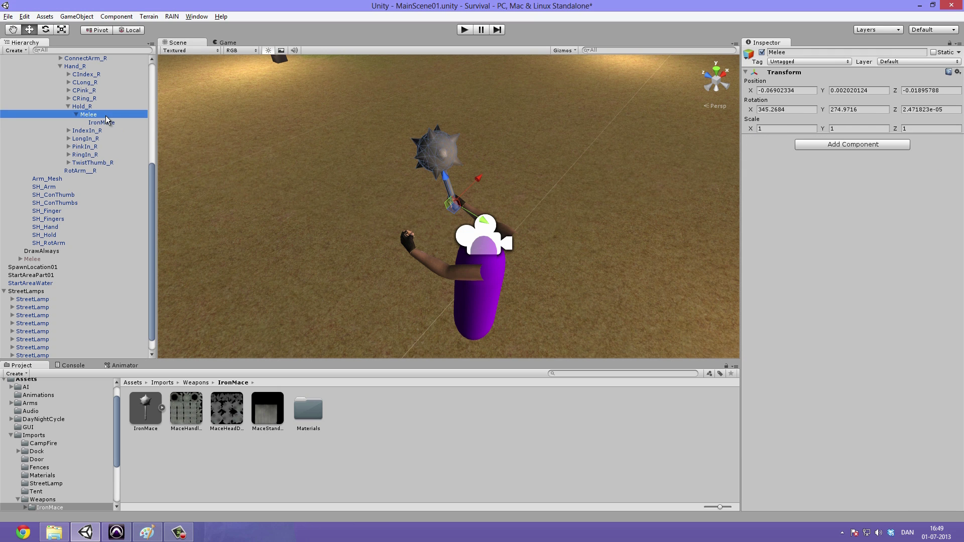
click(890, 63)
click(922, 128)
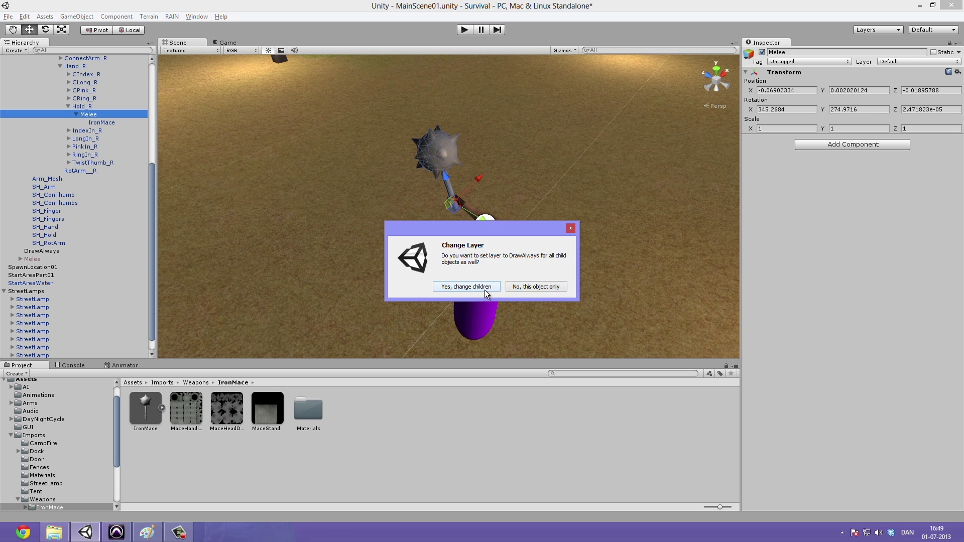
click(466, 286)
click(102, 123)
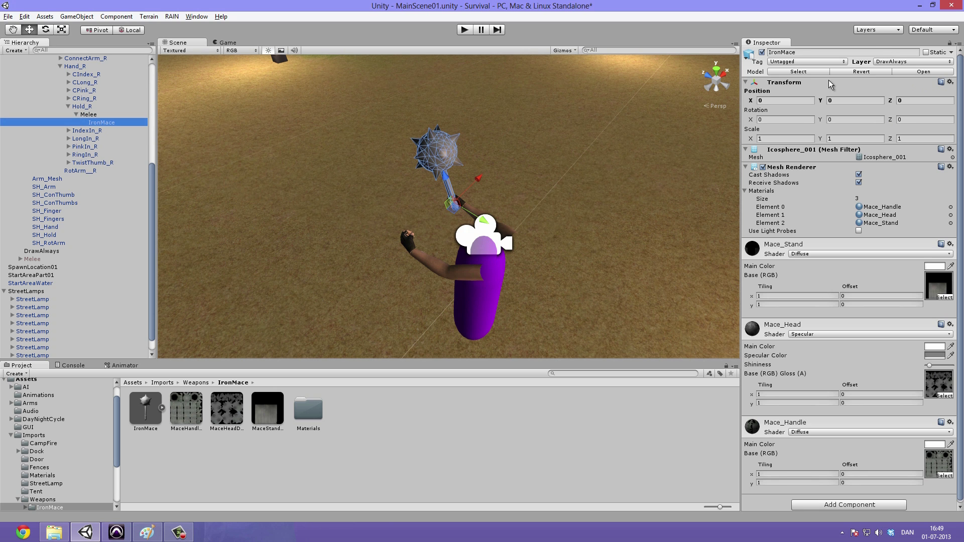
Examine how the IronMace sits in the player's right hand, from a close-up of the grip to the whole player
alt+drag(545, 149, 524, 160)
key(f)
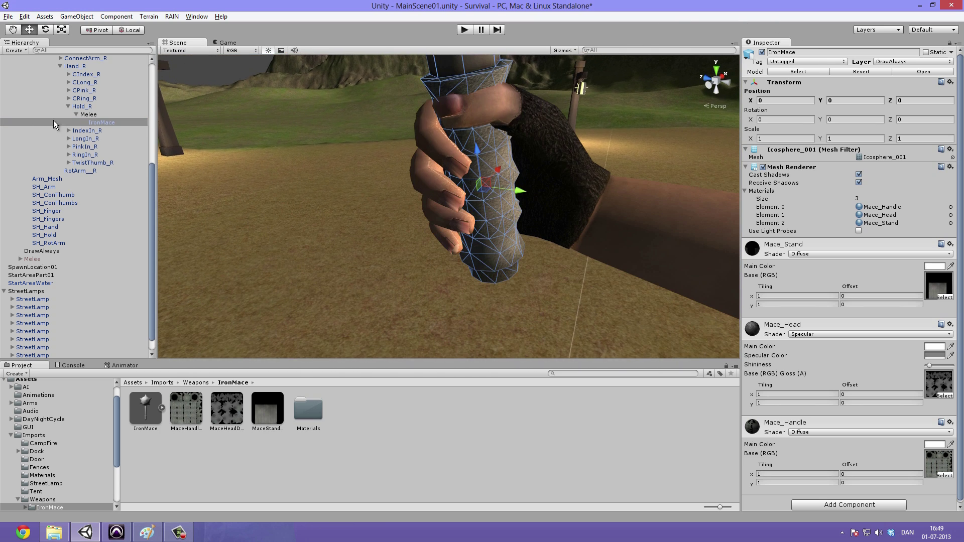
click(93, 122)
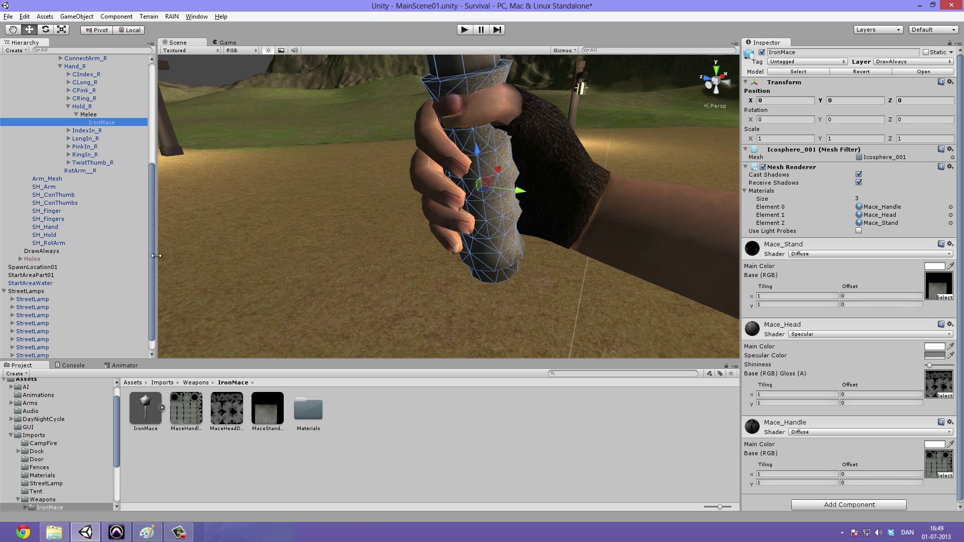
click(105, 154)
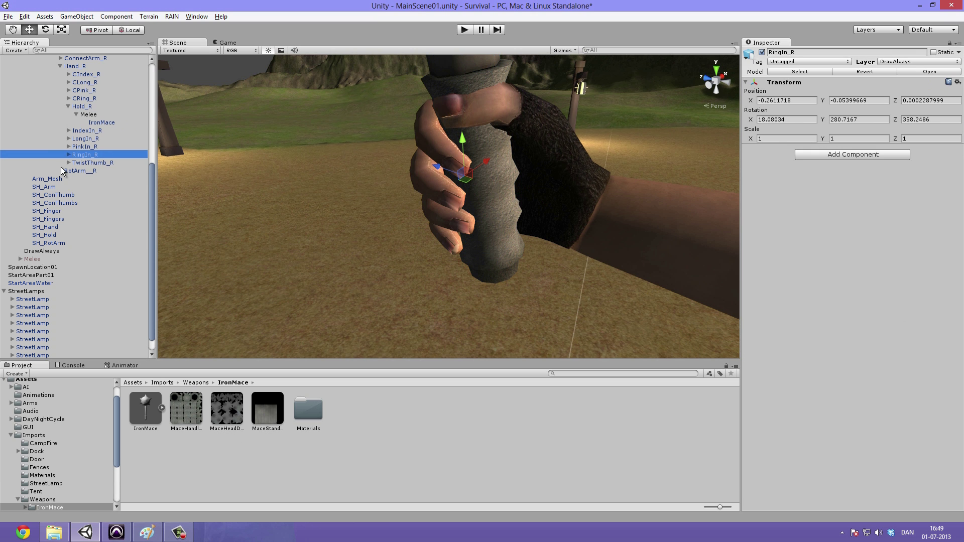
scroll(540, 92, down, 5)
click(441, 133)
alt+drag(441, 133, 507, 137)
scroll(595, 197, down, 3)
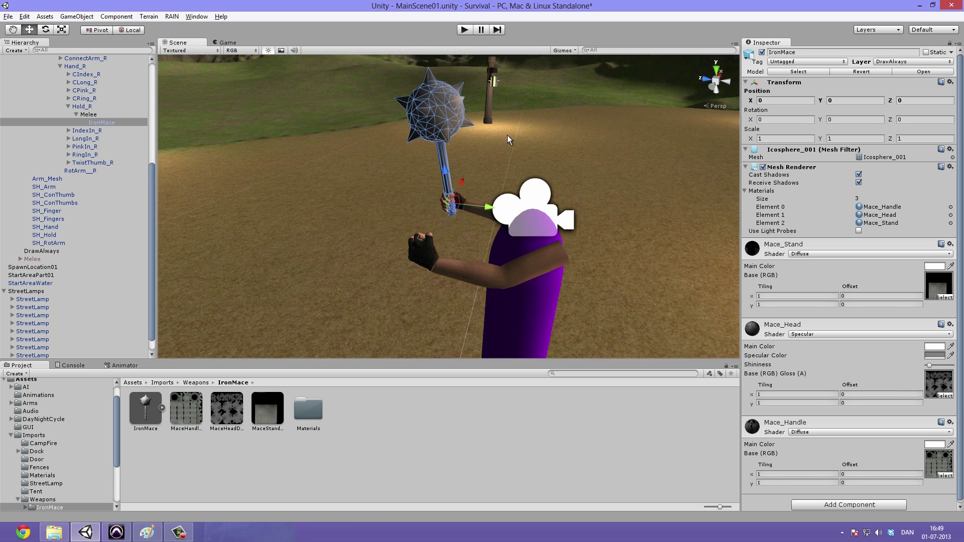
Run the game and walk around the camp to check how the mace renders in the player's hand, and stop it
click(464, 30)
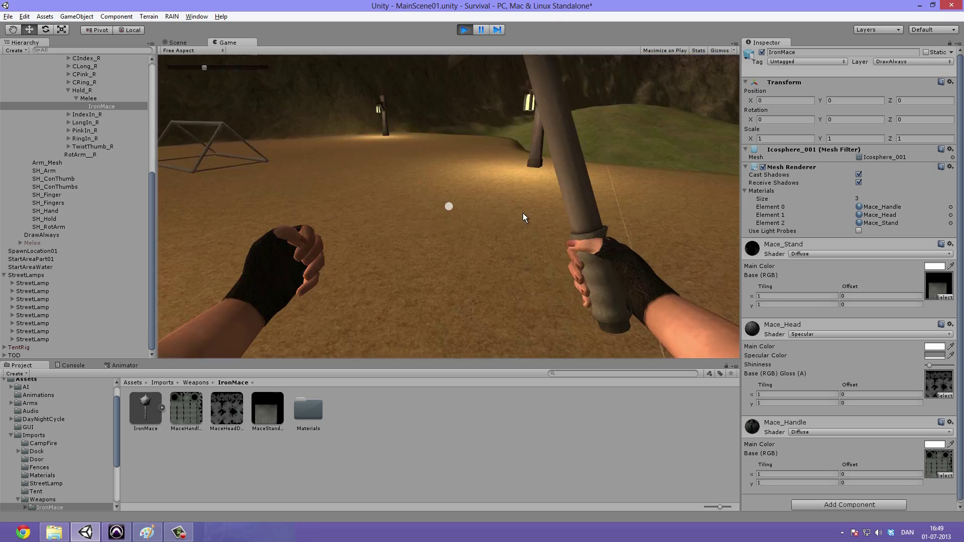
key(w)
key(w)
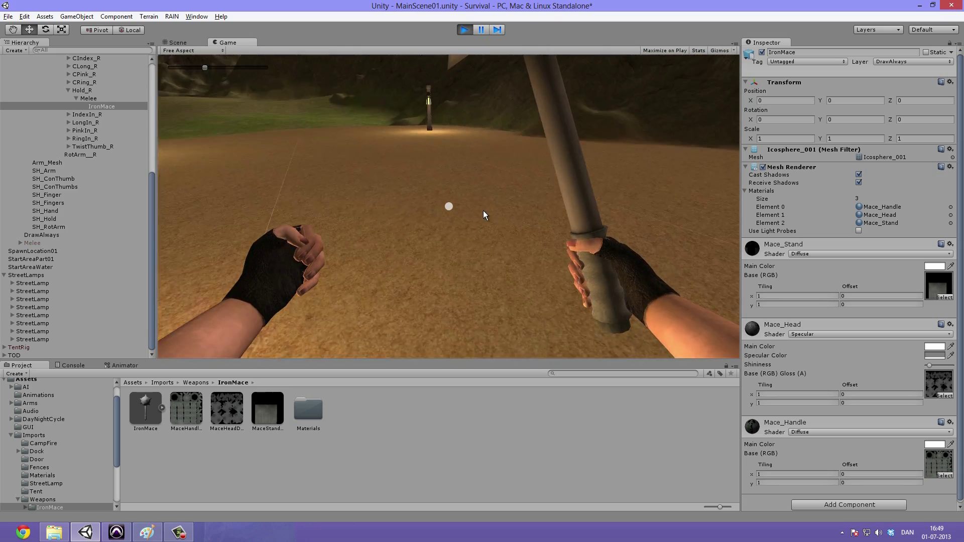
key(s)
key(w)
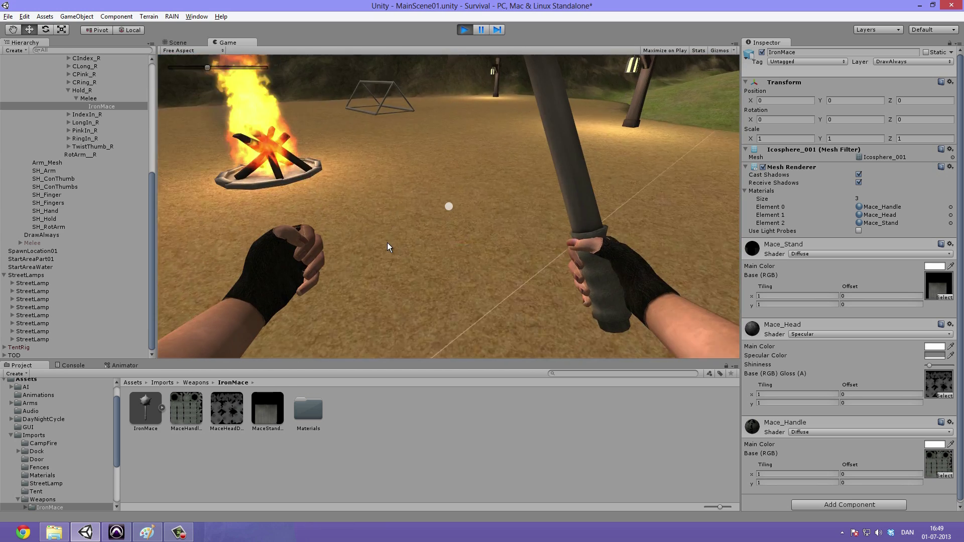
key(w)
click(463, 34)
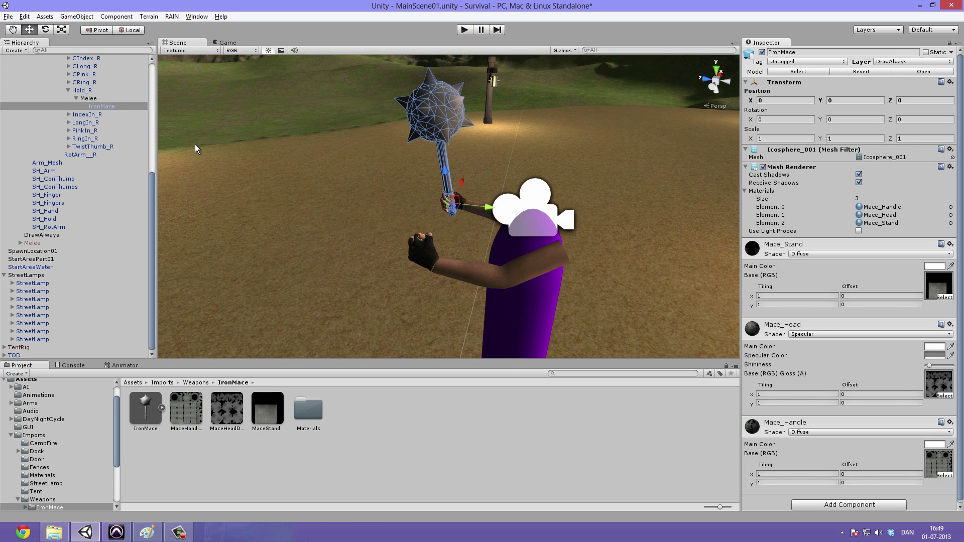
Create a new folder named Axe inside the Weapons assets folder
click(209, 441)
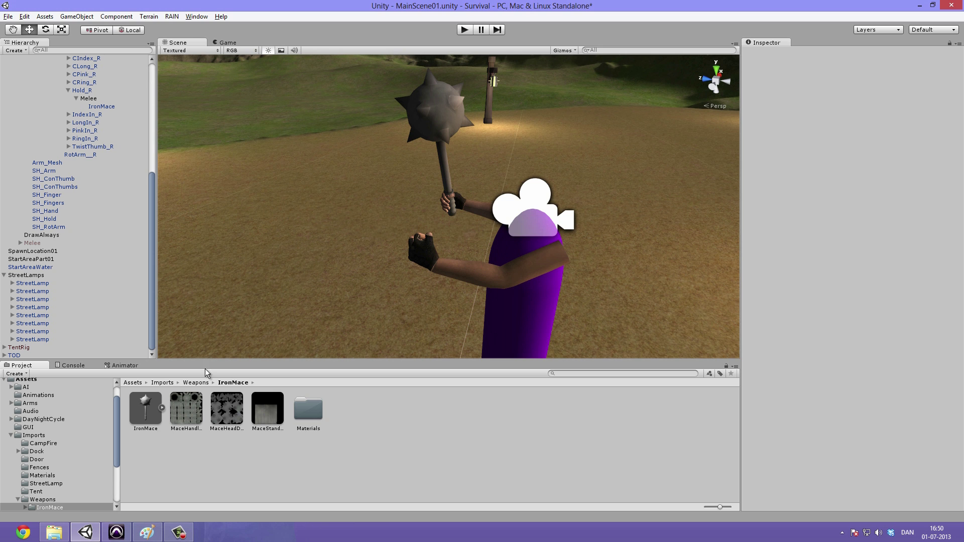
middle_drag(402, 177, 381, 221)
scroll(472, 199, down, 5)
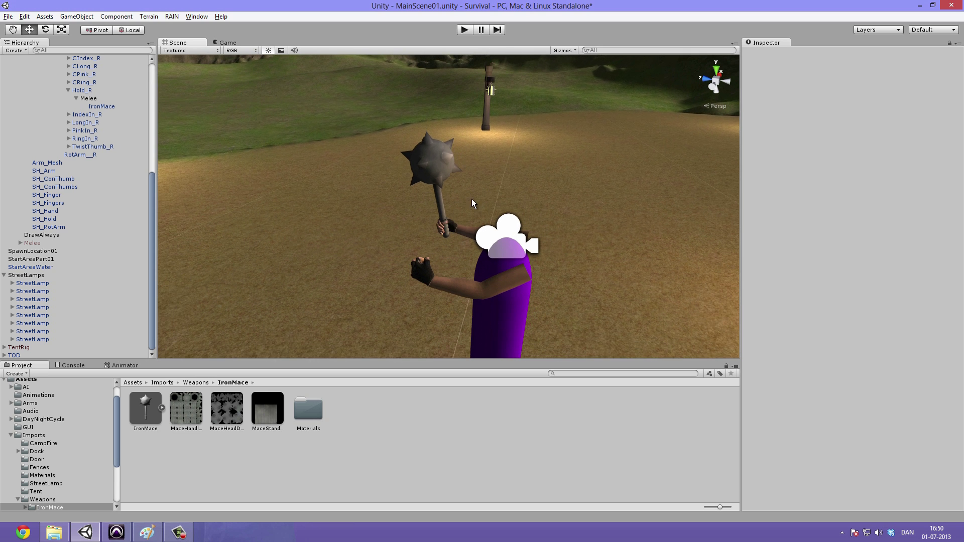
click(198, 383)
right_click(252, 441)
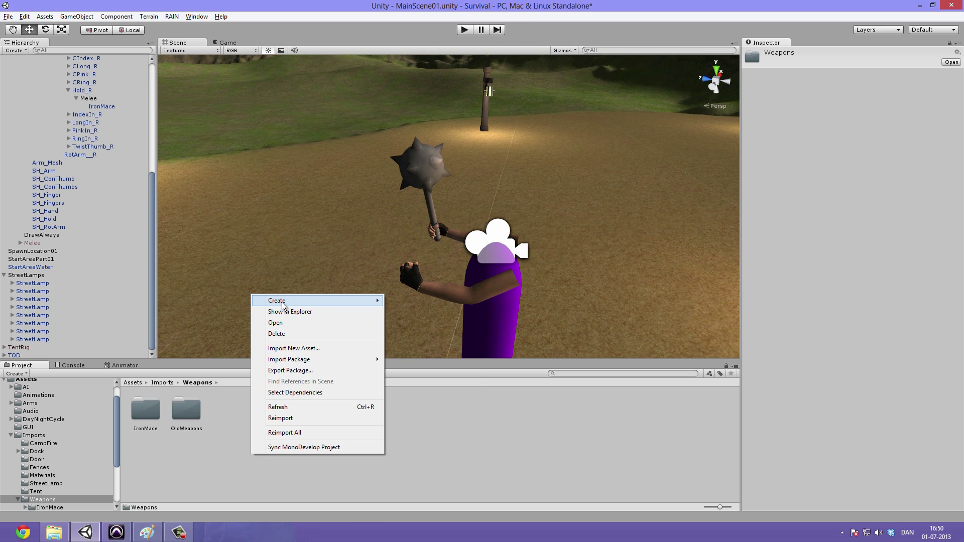
mouse_move(387, 302)
click(438, 301)
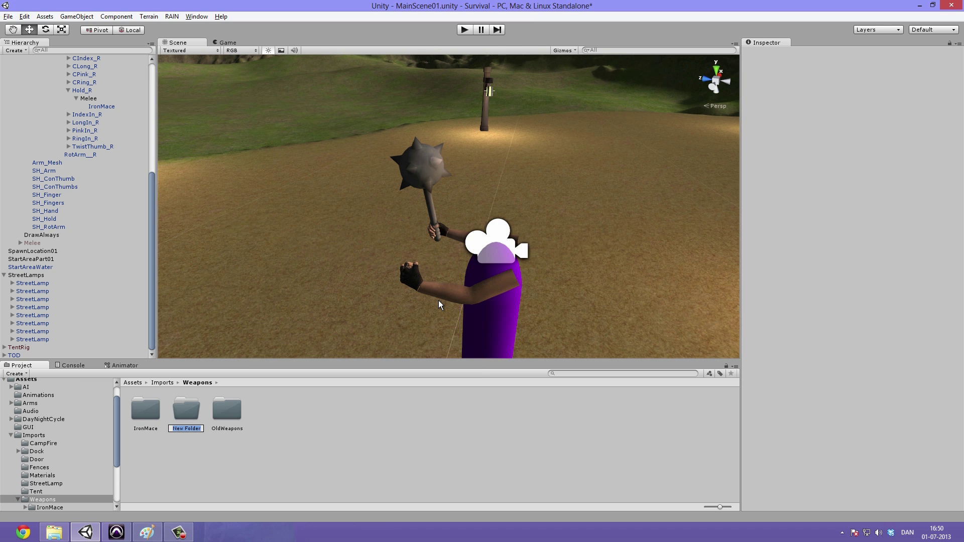
text(Axe)
key(Return)
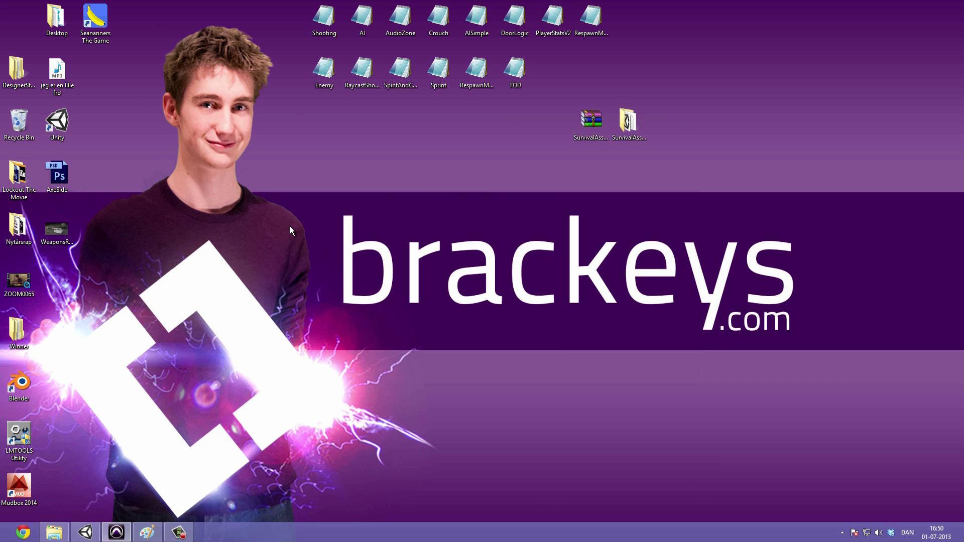
View the WeaponsRender image, and import the Axe Blender file and AxeDiffuse texture from SurvivalAssets into the project's Axe folder
double_click(69, 233)
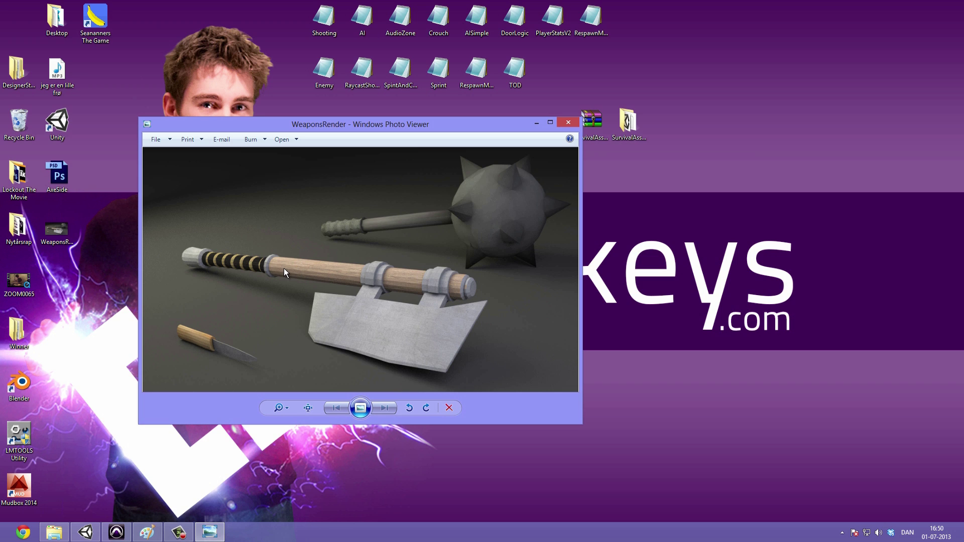
click(54, 533)
click(341, 203)
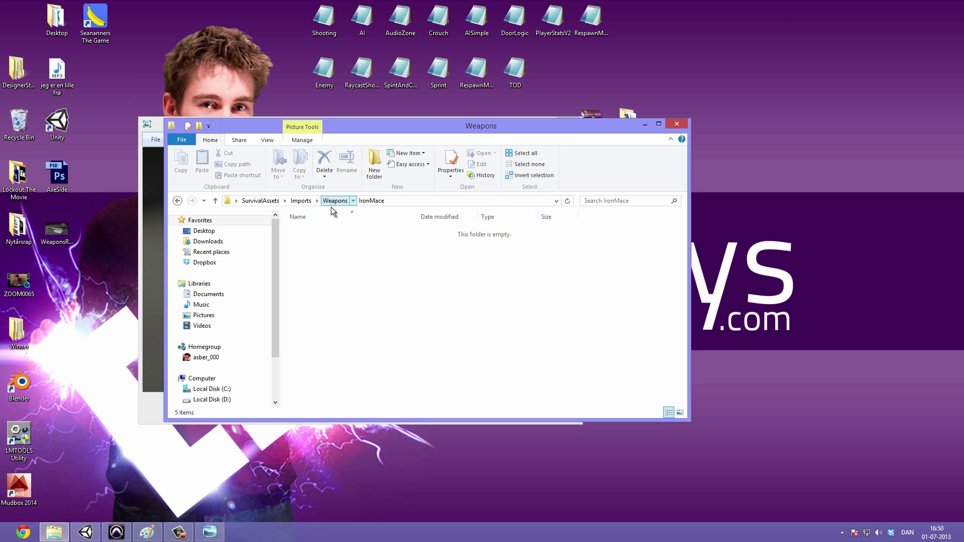
double_click(345, 232)
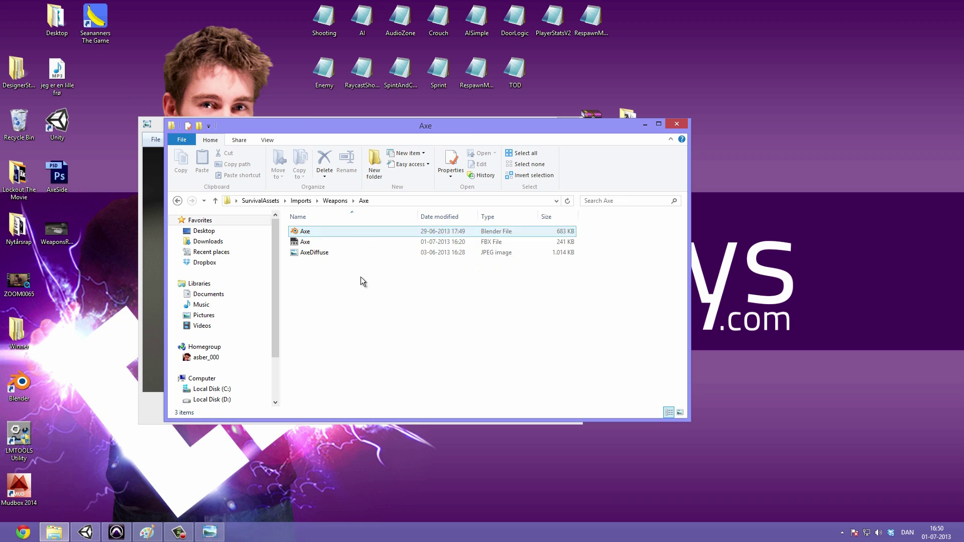
click(324, 231)
ctrl+click(351, 253)
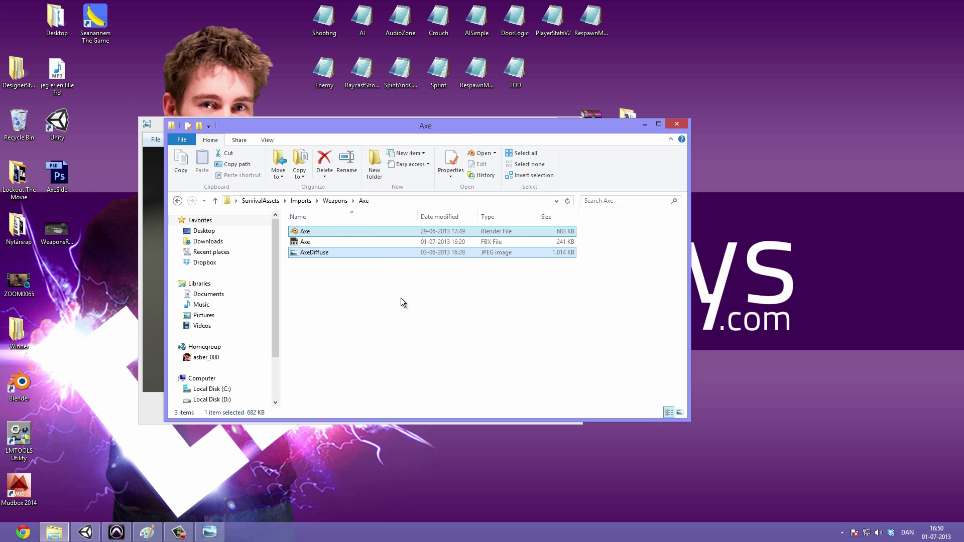
drag(354, 257, 144, 412)
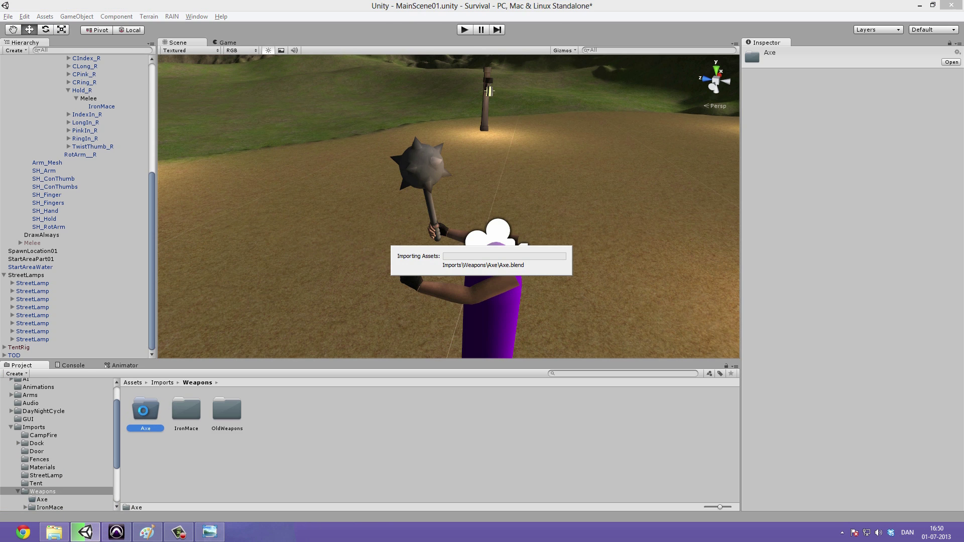
Place the Axe model from the Axe folder in the scene near the player and frame it to judge its size
double_click(143, 412)
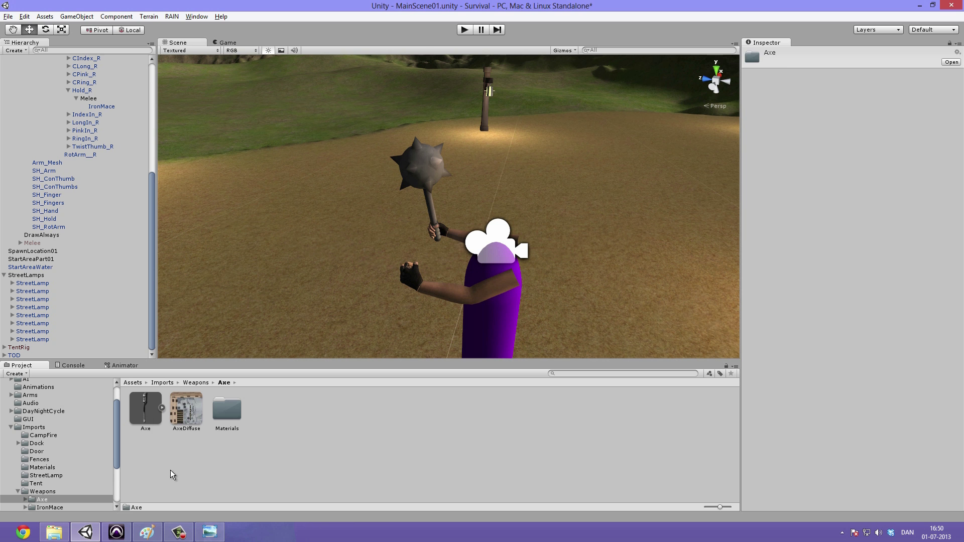
click(137, 416)
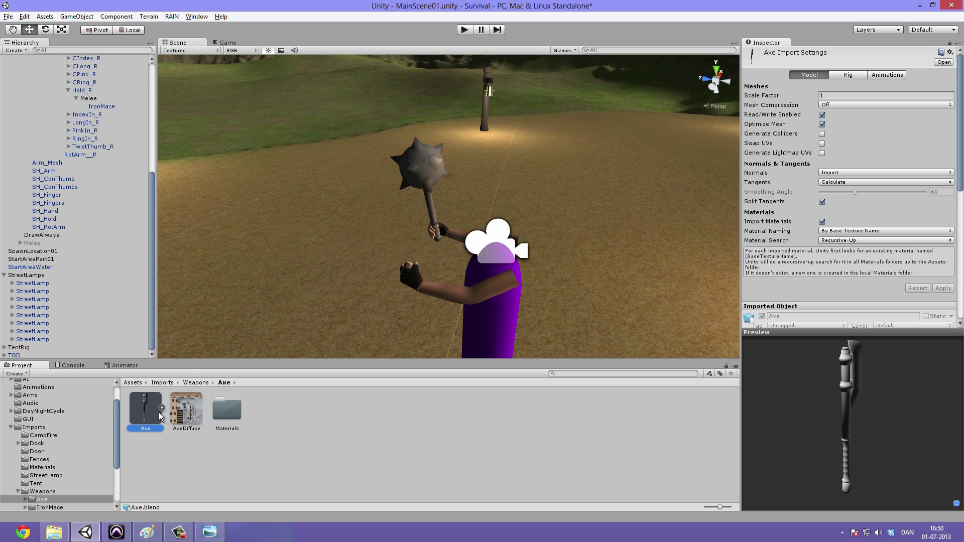
drag(153, 426, 303, 264)
key(f)
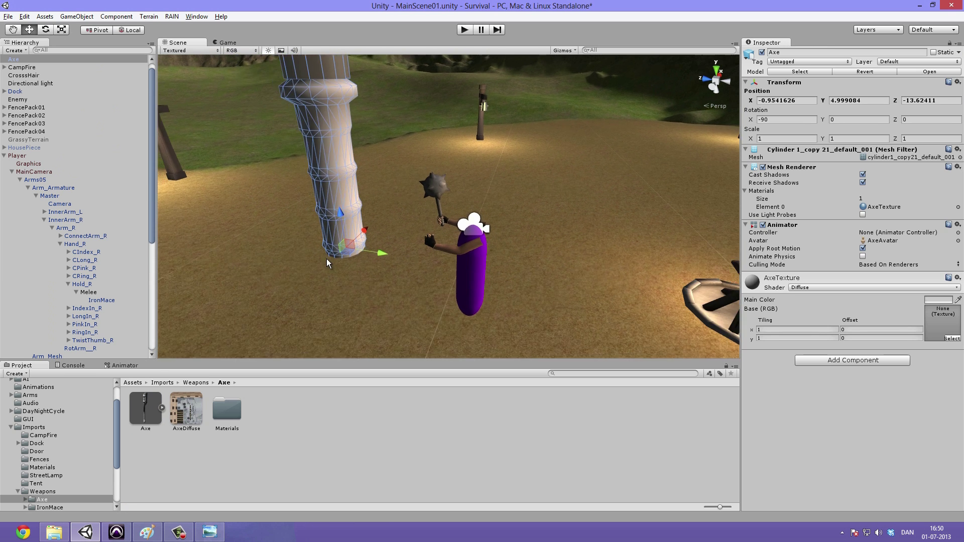
alt+drag(401, 272, 505, 240)
scroll(505, 240, up, 3)
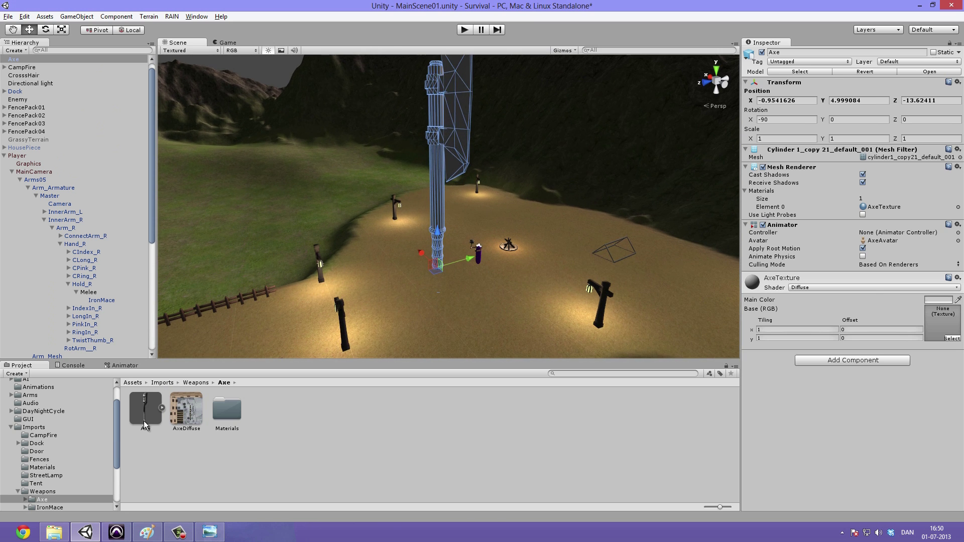
Set the Axe model's import scale factor to 0.09 and apply it
click(145, 426)
click(830, 95)
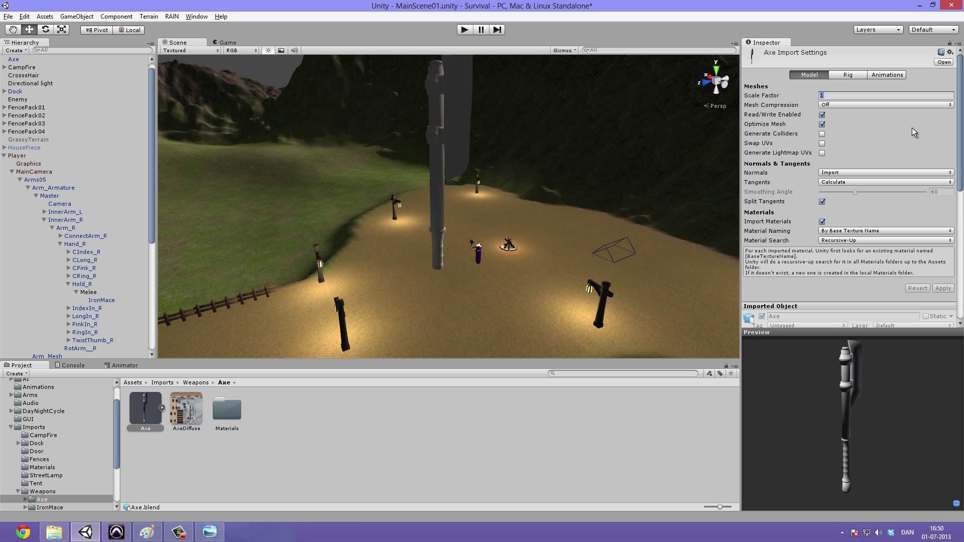
text(0.09)
click(943, 288)
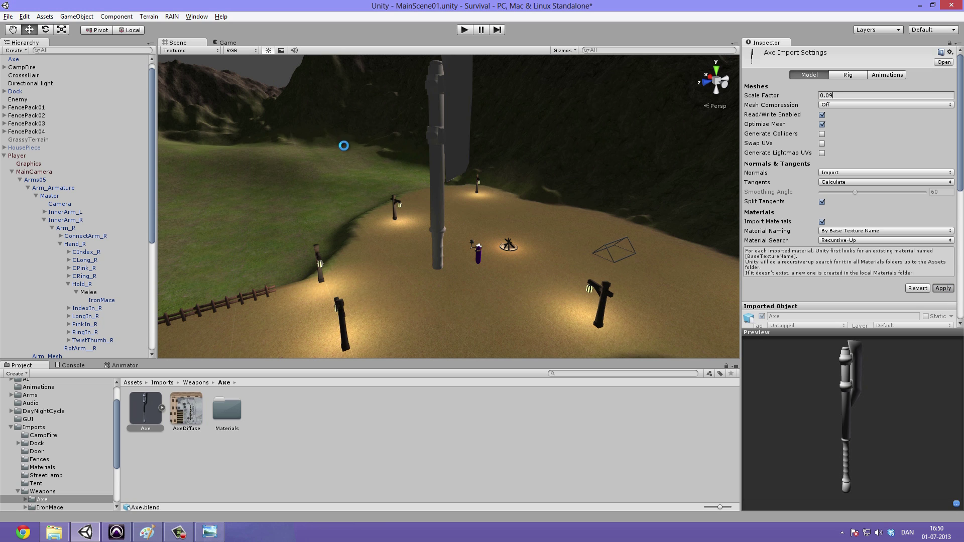
Locate the Axe in the scene and frame it to compare its size with the player and the mace
click(441, 254)
scroll(441, 255, down, 5)
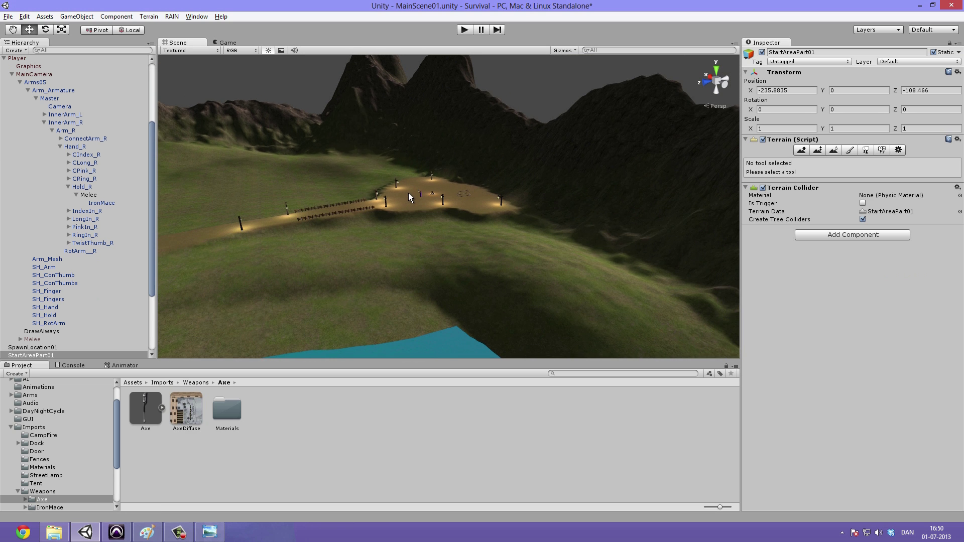
click(89, 107)
click(104, 203)
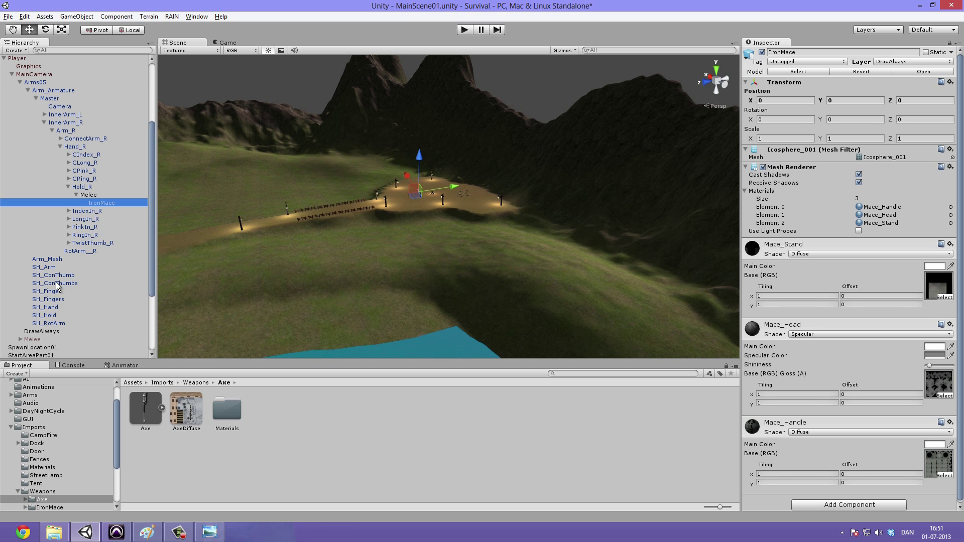
scroll(32, 149, up, 5)
click(31, 68)
key(f)
alt+drag(499, 235, 617, 225)
Reduce the Axe model's import scale factor to 0.05 and apply it
click(145, 409)
click(838, 96)
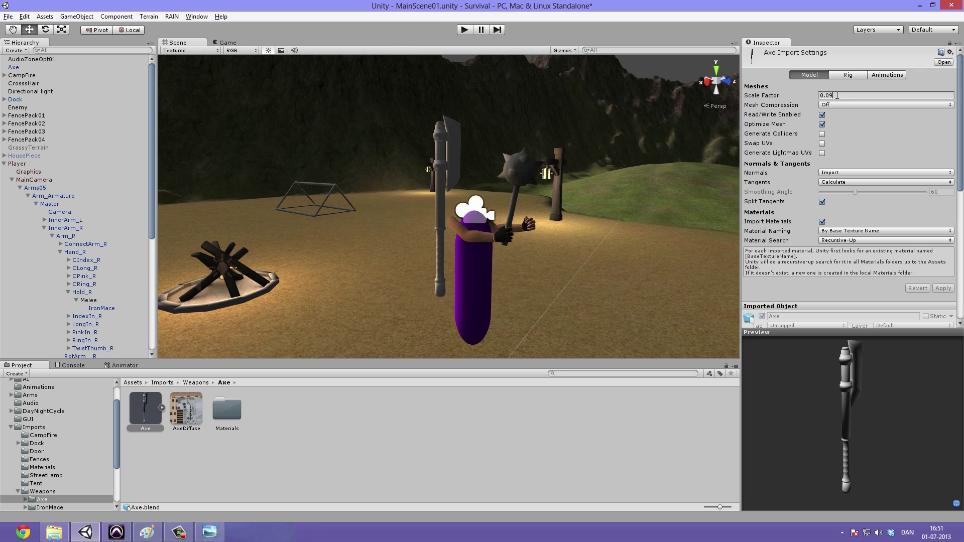
key(BackSpace)
click(942, 289)
alt+drag(463, 197, 887, 114)
click(854, 96)
key(BackSpace)
text(5)
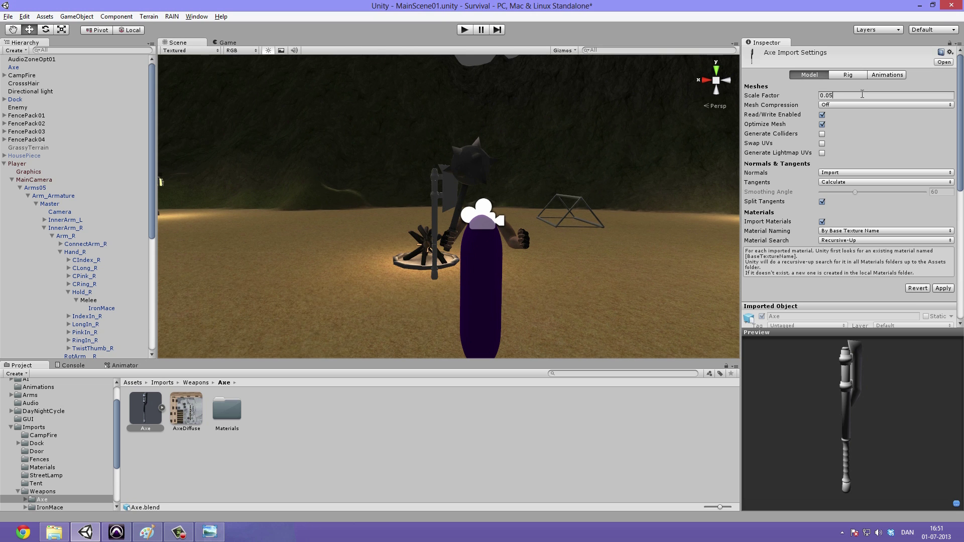
click(938, 289)
Move the Axe up beside the mace in the player's hand and compare the two weapons up close
click(439, 197)
alt+drag(439, 196, 713, 240)
drag(451, 219, 461, 177)
drag(413, 215, 395, 183)
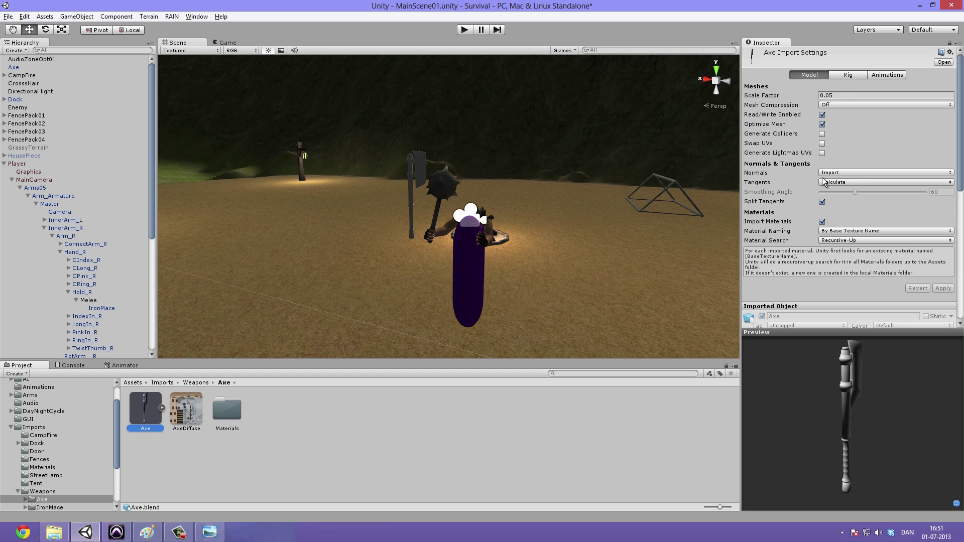
scroll(562, 173, up, 5)
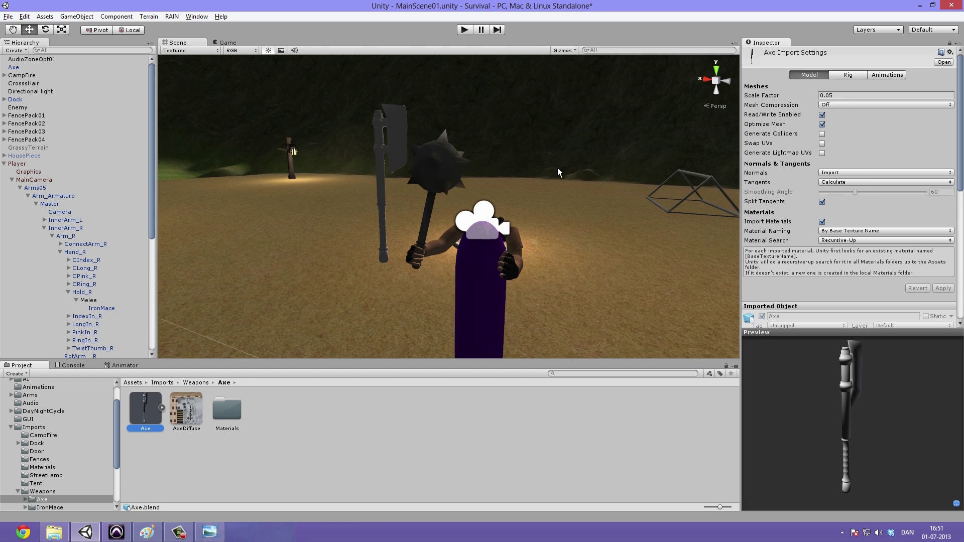
alt+drag(558, 168, 429, 201)
right_drag(429, 201, 509, 153)
middle_drag(510, 153, 523, 227)
scroll(523, 228, up, 6)
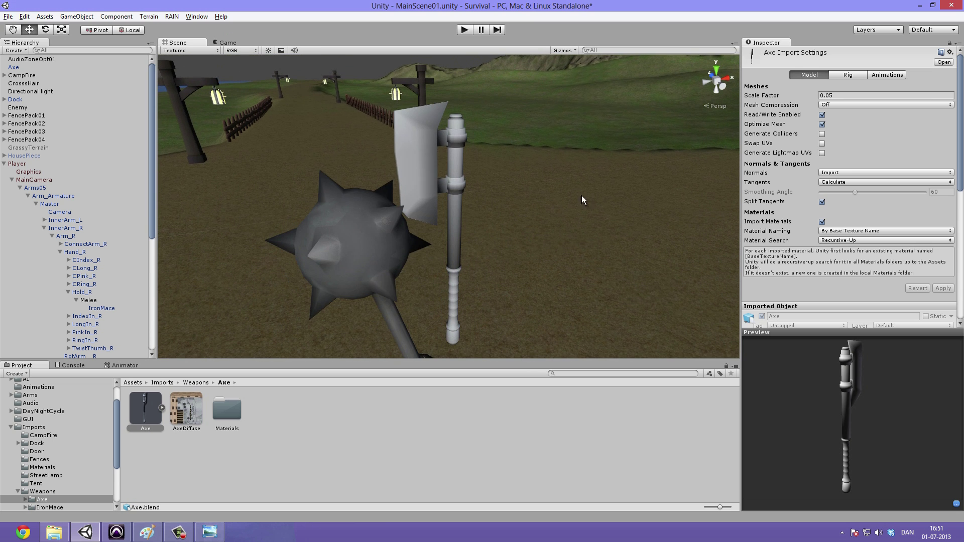
Set the Axe model's normals to Calculate, apply the import settings and check the shading in the scene
click(848, 174)
click(842, 193)
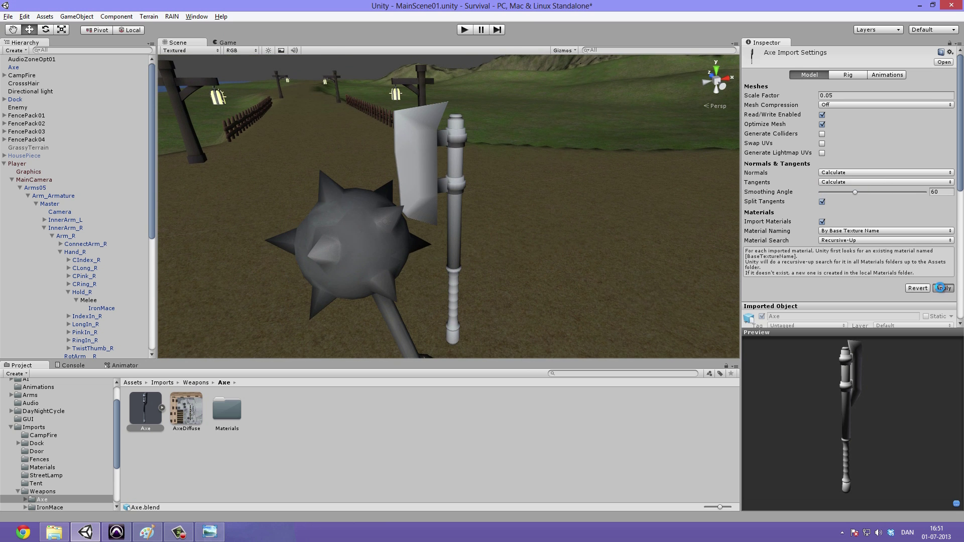
alt+drag(480, 145, 386, 179)
middle_drag(499, 169, 473, 177)
right_drag(474, 177, 484, 174)
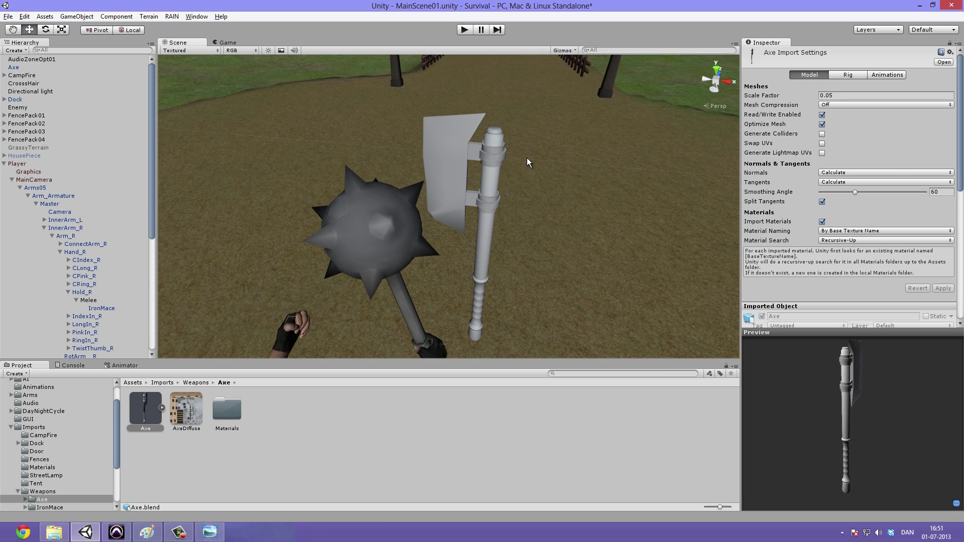
Set the Axe model's rig animation type to None and apply the import settings
click(850, 76)
click(838, 84)
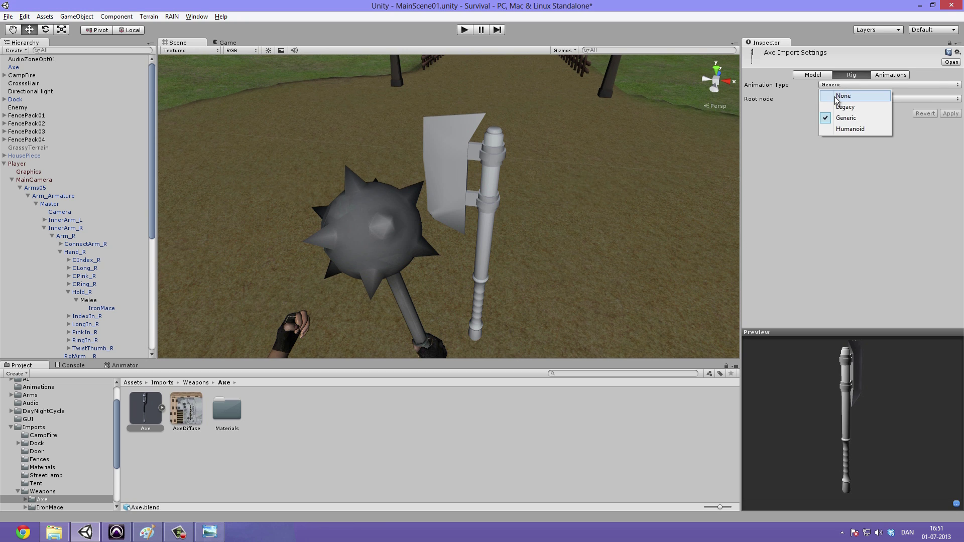
click(837, 97)
click(890, 76)
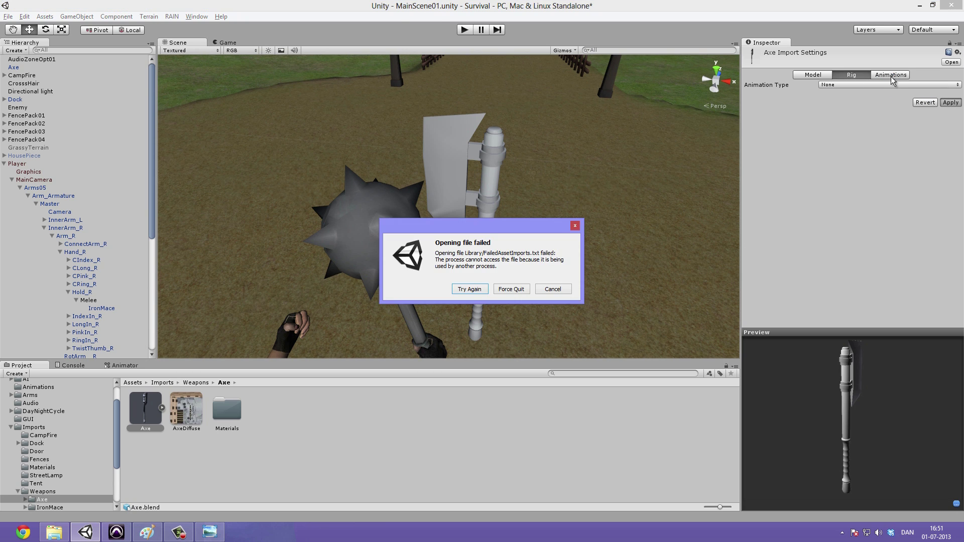
click(420, 287)
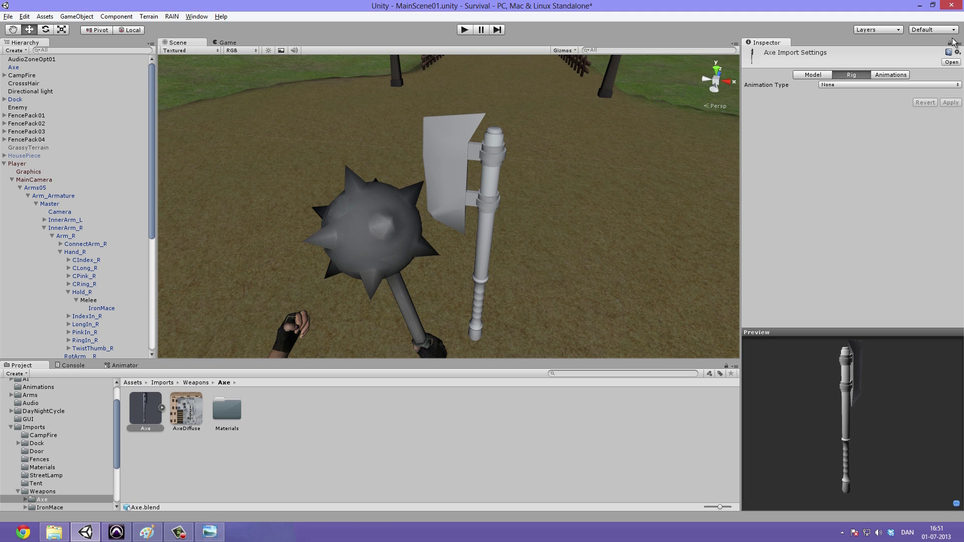
Turn off animation import for the Axe model and return to its mesh import settings
click(893, 74)
click(823, 86)
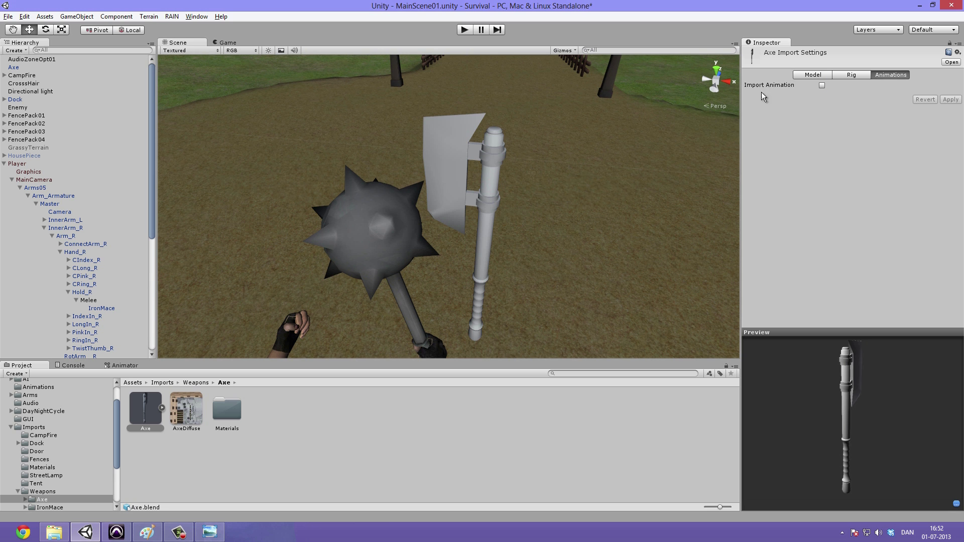
click(807, 73)
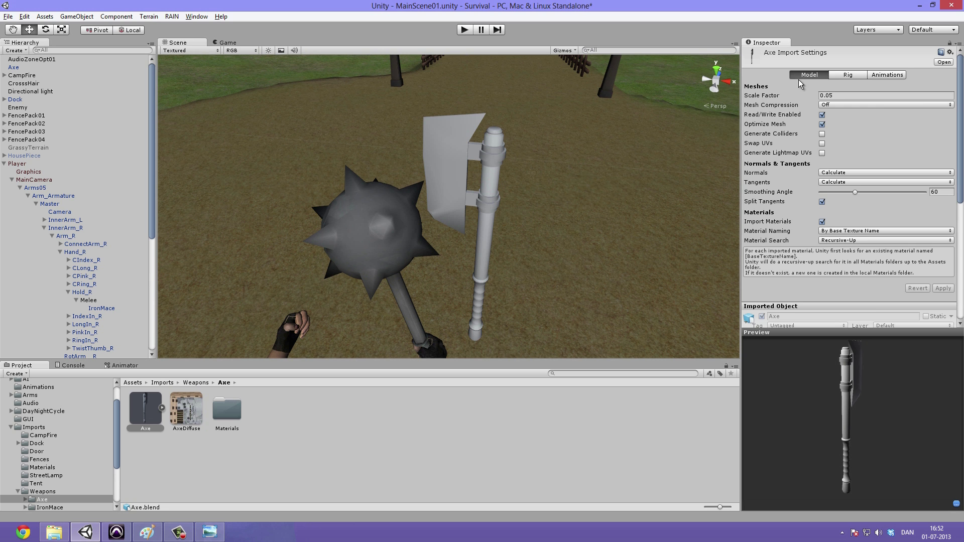
Parent the scene's Axe under the Melee object in Hold_R and assign it to the DrawAlways layer
click(498, 147)
scroll(367, 182, down, 8)
alt+drag(366, 183, 516, 221)
right_drag(518, 226, 593, 241)
drag(25, 71, 110, 301)
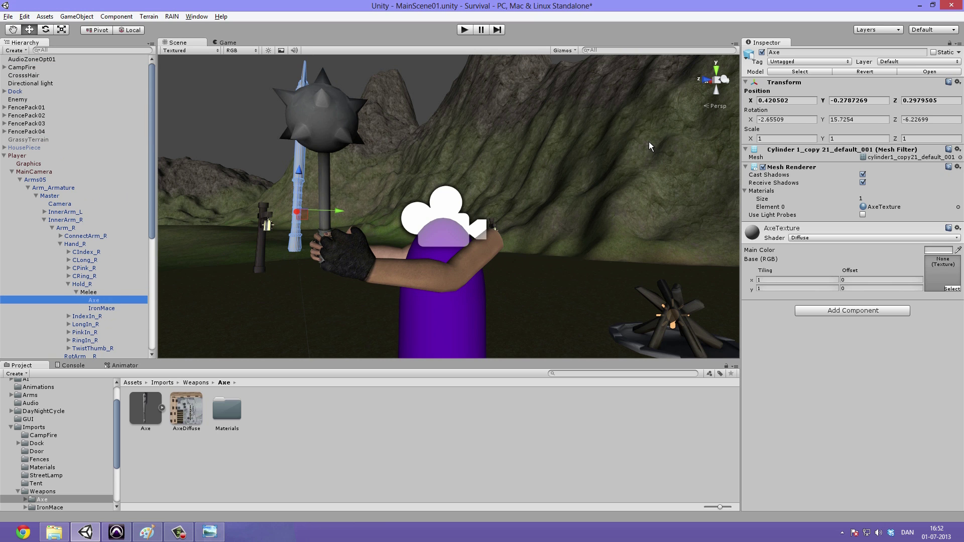
click(926, 61)
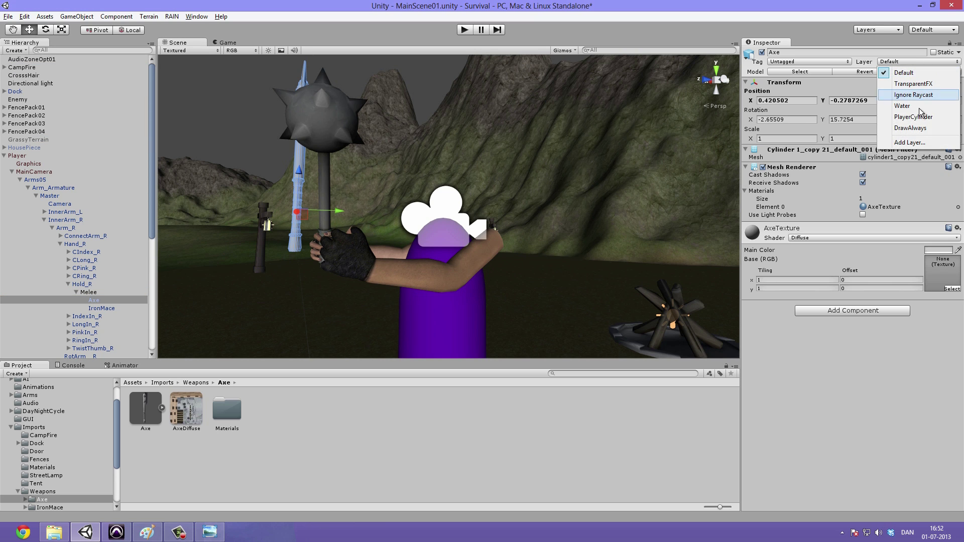
click(892, 130)
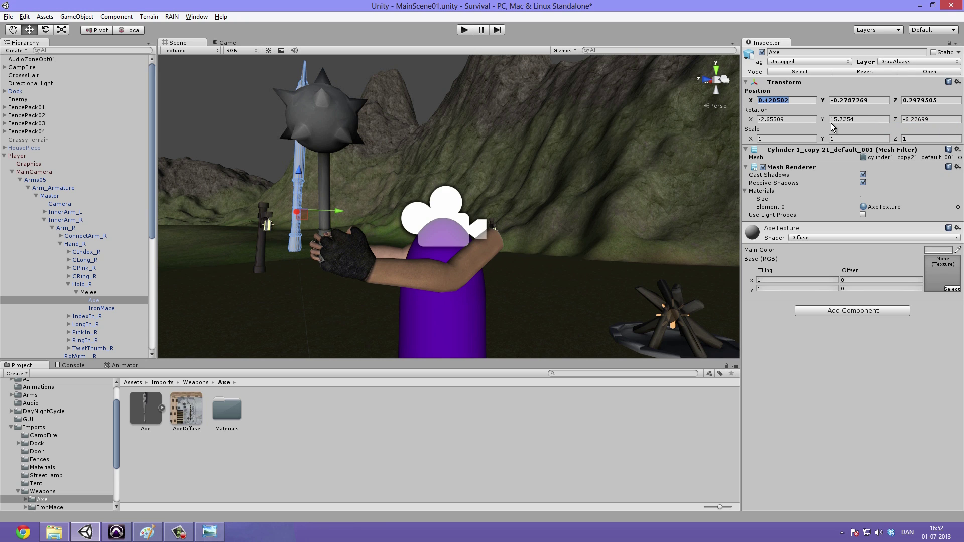
Reset the Axe's local position and rotation to 0 on all three axes
text(0)
key(Tab)
text(0)
key(Tab)
text(0)
key(Tab)
text(0)
key(Tab)
text(0)
key(Tab)
text(0)
Examine how the Axe lines up with the mace and the player's right hand from several angles
alt+drag(575, 270, 447, 167)
click(386, 153)
click(399, 181)
click(382, 196)
click(385, 197)
click(118, 289)
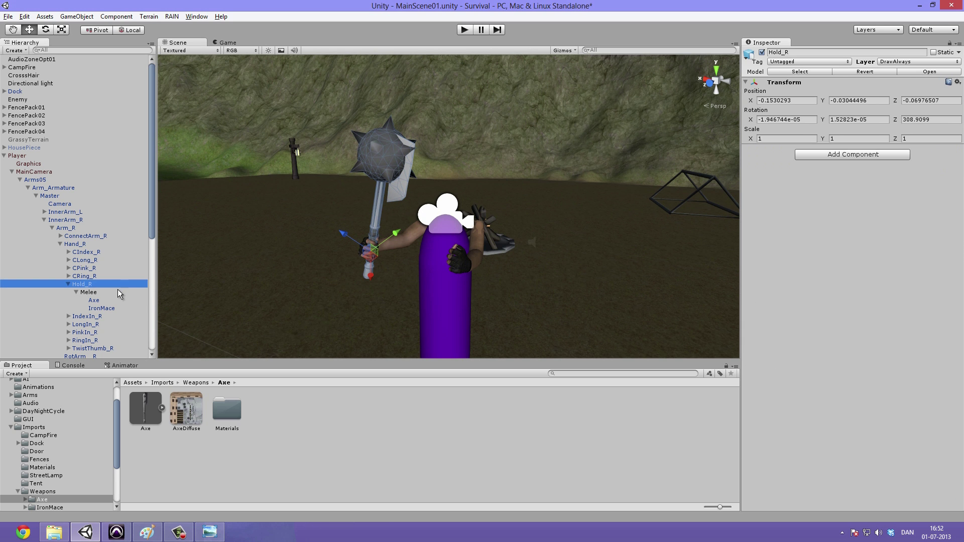
alt+drag(269, 276, 314, 263)
key(e)
alt+drag(369, 277, 458, 145)
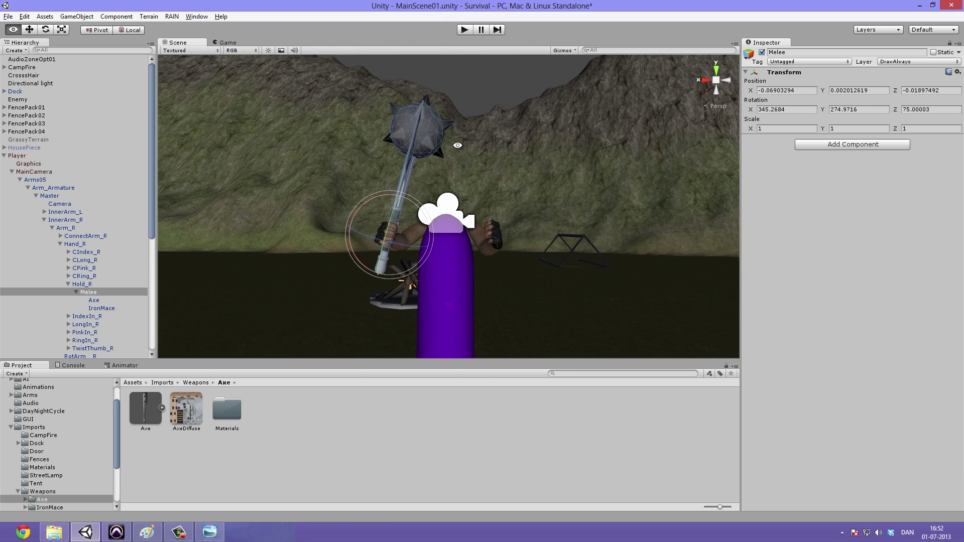
alt+drag(424, 207, 294, 253)
click(94, 301)
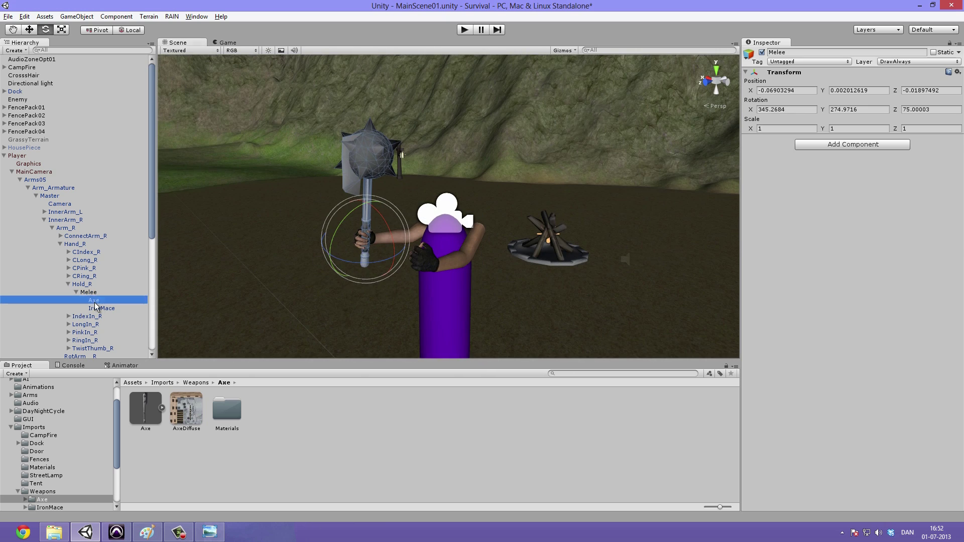
Deactivate the IronMace object under Melee in the player's right hand
click(111, 314)
scroll(379, 221, down, 1)
scroll(381, 244, up, 5)
alt+drag(344, 254, 153, 327)
click(101, 309)
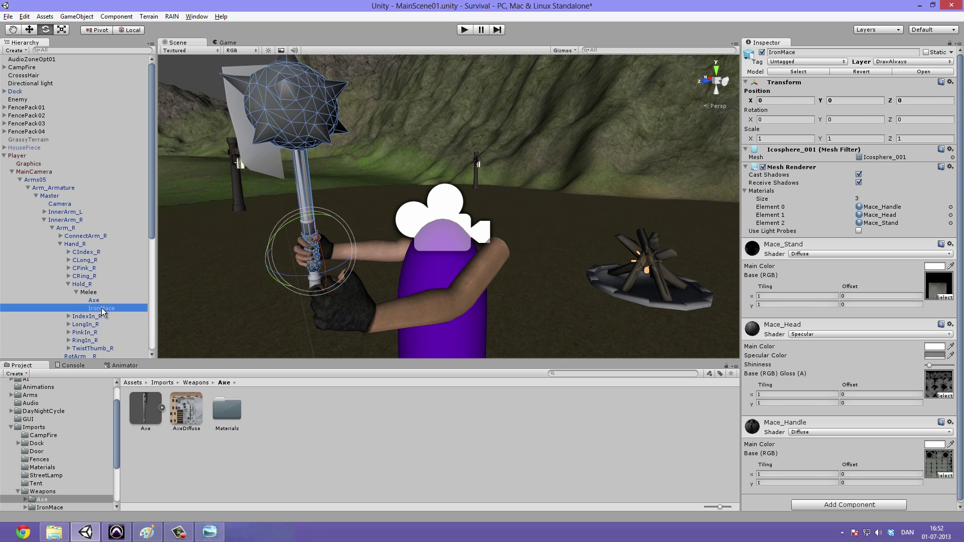
click(762, 52)
Select the Axe in the scene and assign the AxeDiffuse texture to its AxeTexture material
alt+drag(412, 252, 355, 185)
click(339, 146)
key(f)
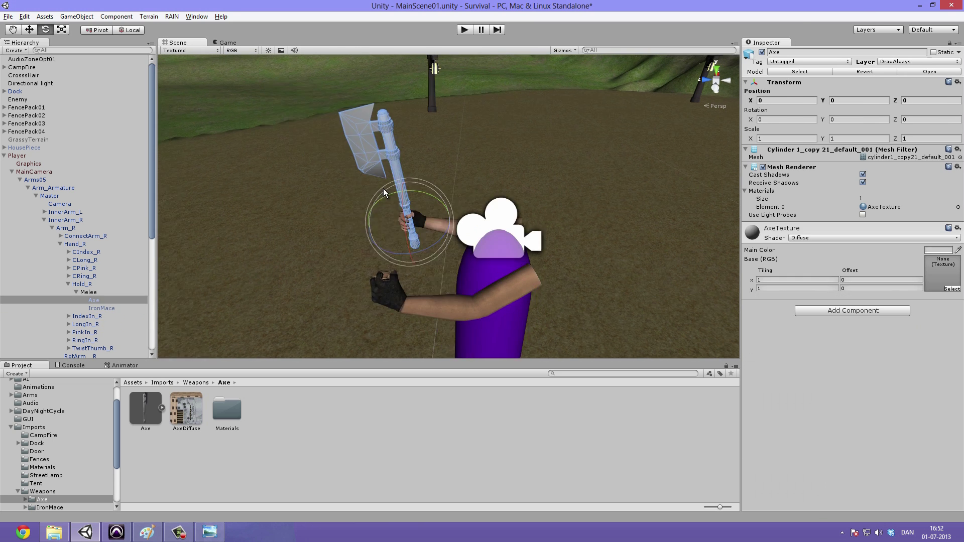
alt+drag(536, 257, 299, 334)
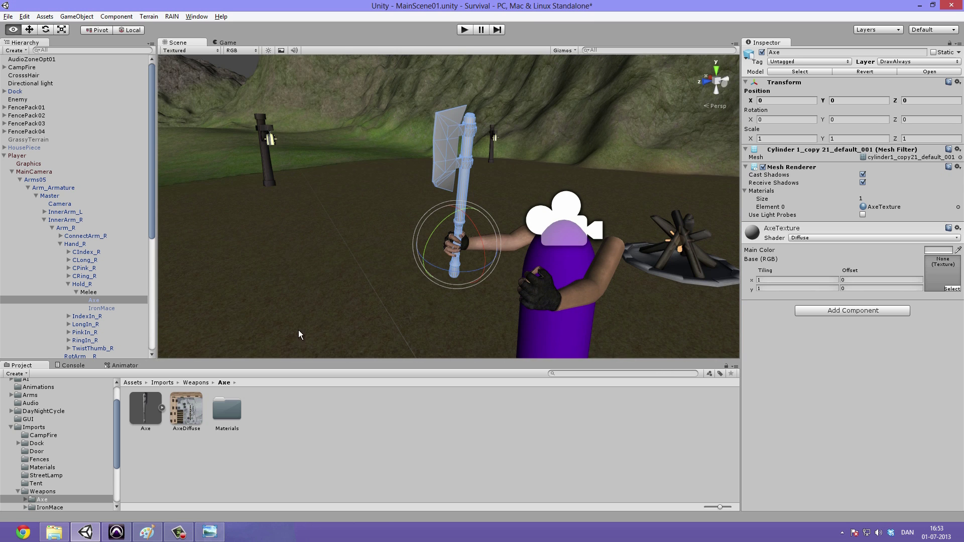
drag(195, 417, 818, 301)
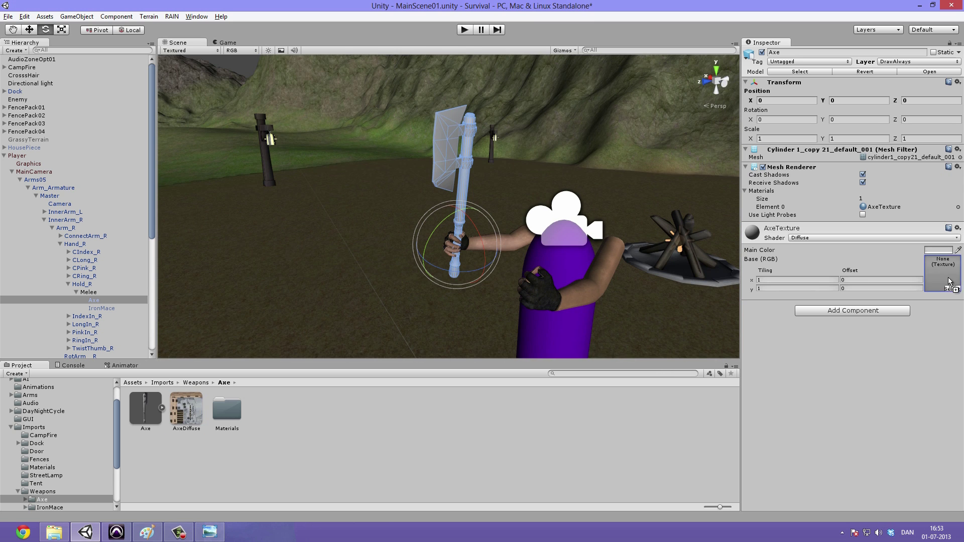
drag(949, 282, 947, 276)
Set the AxeTexture material's main color to white and turn on scene lighting to inspect the Axe
click(938, 250)
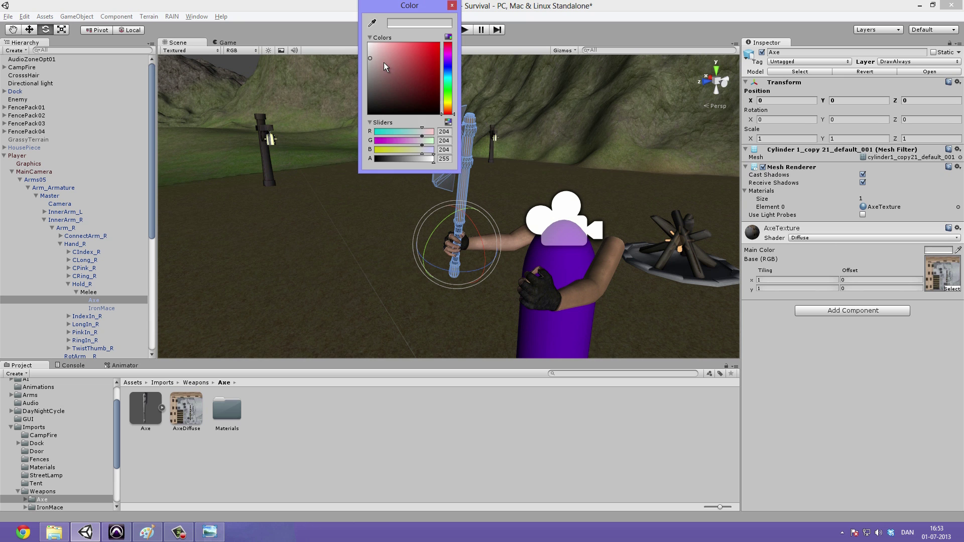
click(452, 6)
click(517, 89)
alt+drag(507, 166, 371, 180)
click(267, 50)
alt+drag(577, 168, 510, 199)
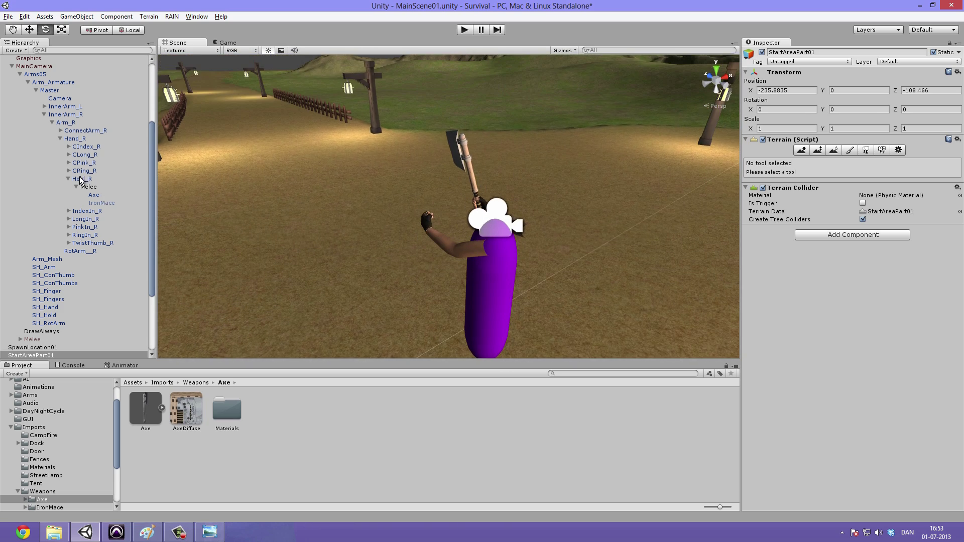
Play-test the game briefly to see the Axe in the player's hand, and stop it
click(102, 196)
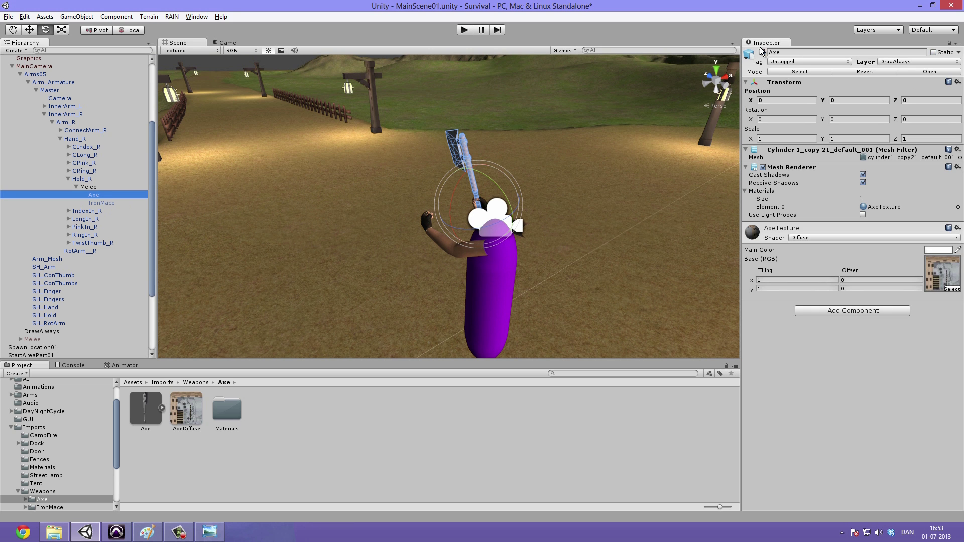
click(465, 29)
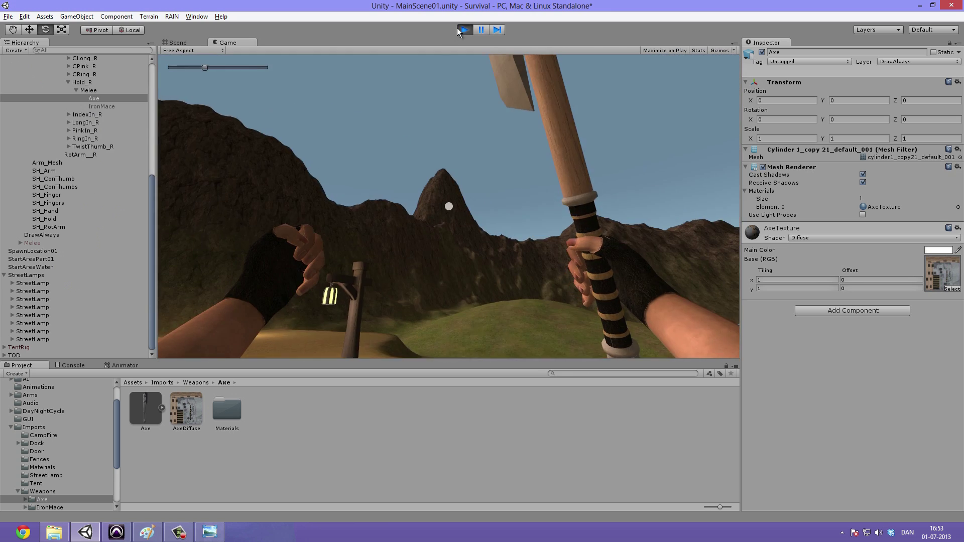
click(461, 30)
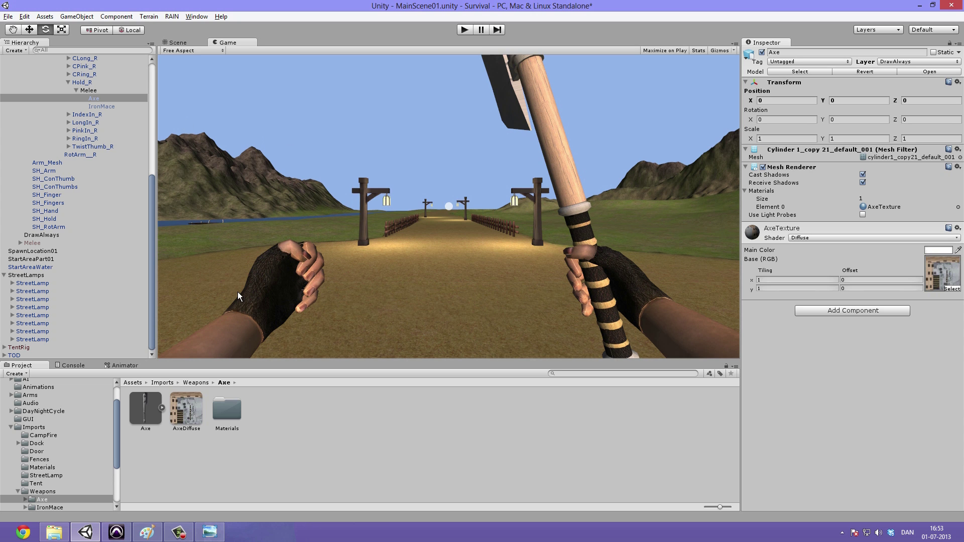
Show the Animator, enlarge it and bring the whole Test02Controller state graph into view
click(123, 366)
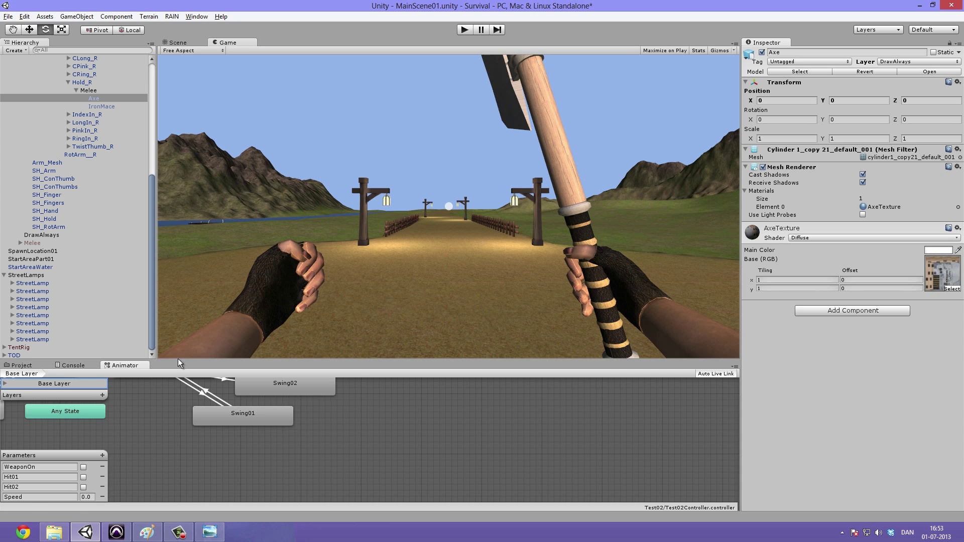
drag(196, 361, 196, 316)
middle_drag(174, 387, 476, 451)
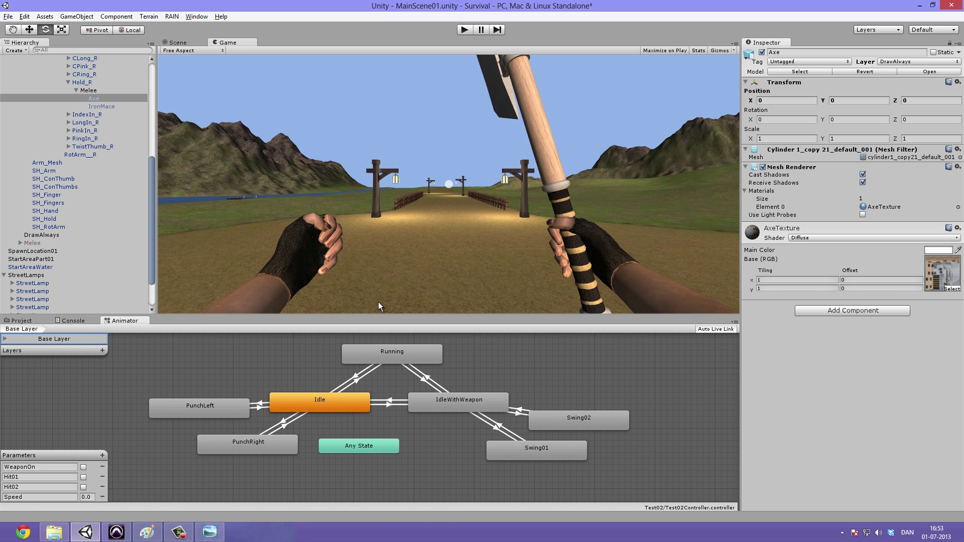
Try enabling the WeaponOn parameter of Test02Controller while the game runs, and stop the game
click(470, 29)
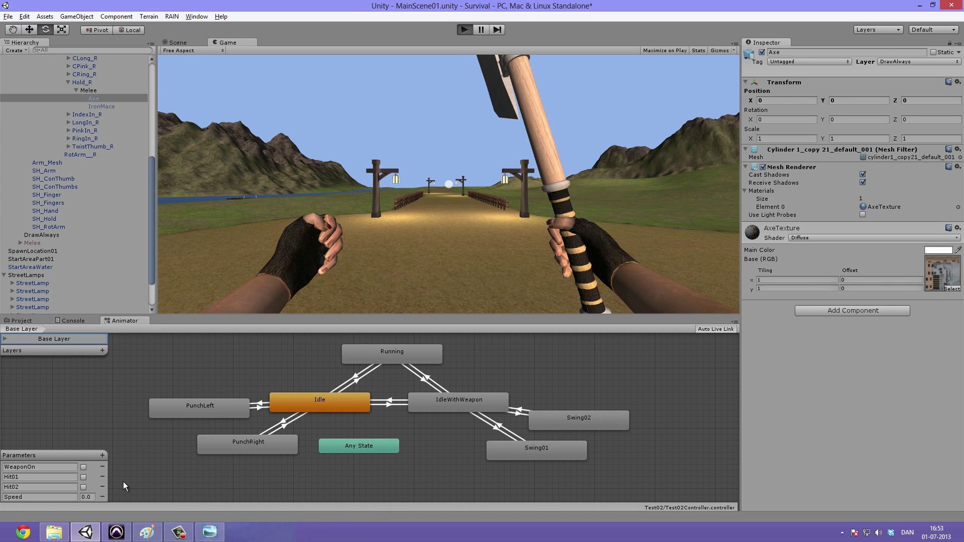
click(83, 477)
click(84, 477)
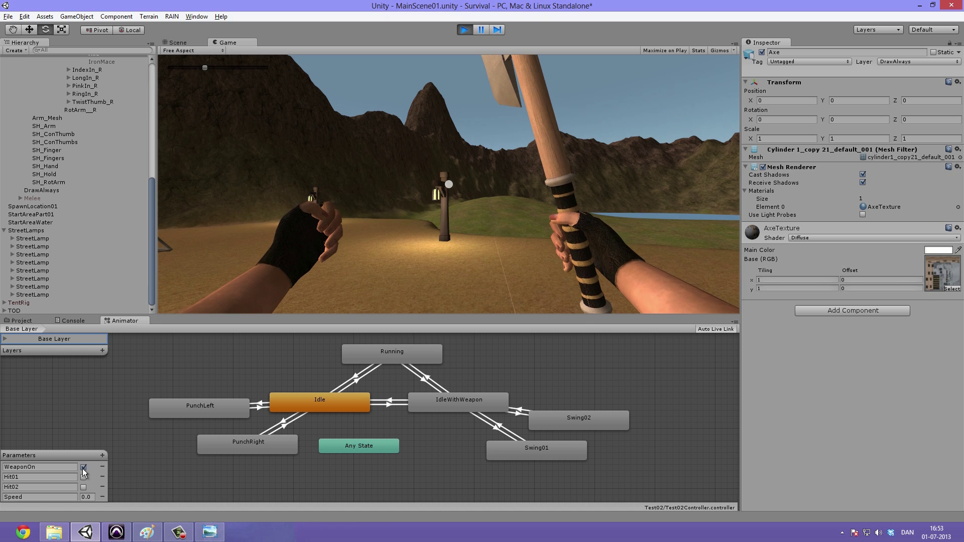
key(ctrl+p)
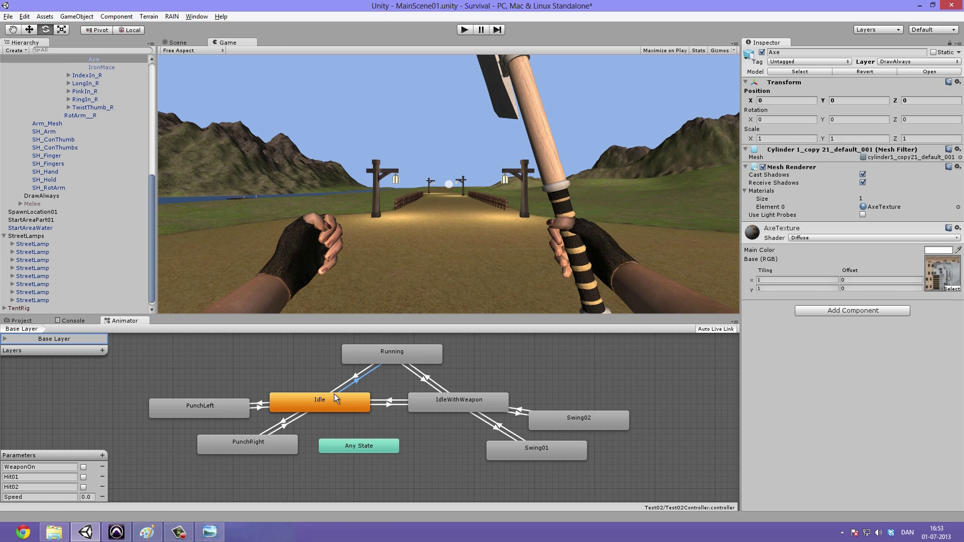
Open ArmsController from the Arms assets folder and center its state graph
click(334, 396)
click(19, 321)
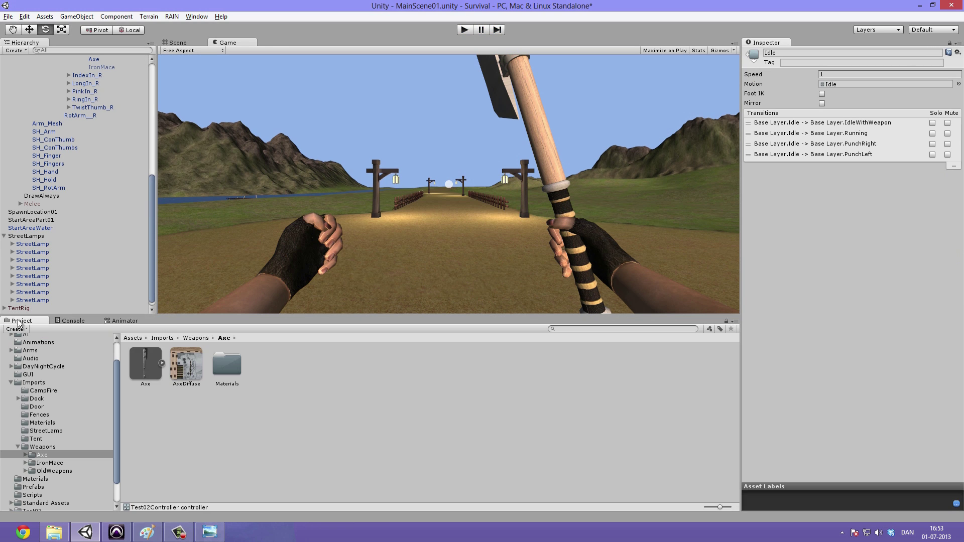
click(134, 338)
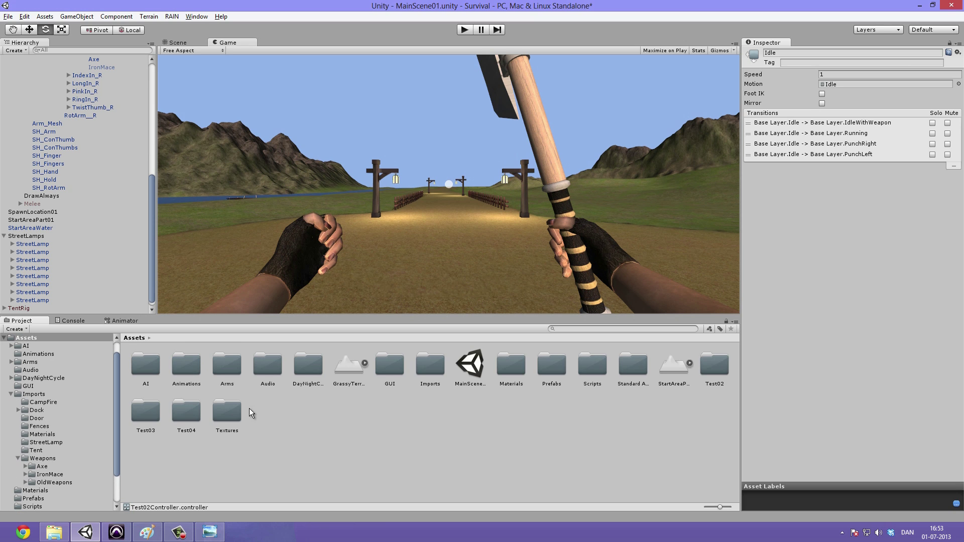
click(296, 437)
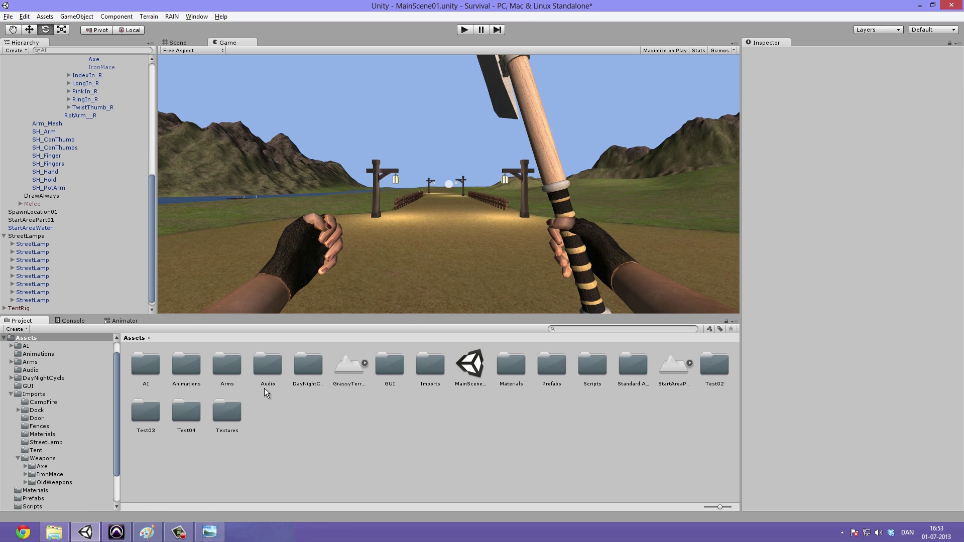
double_click(227, 366)
double_click(196, 365)
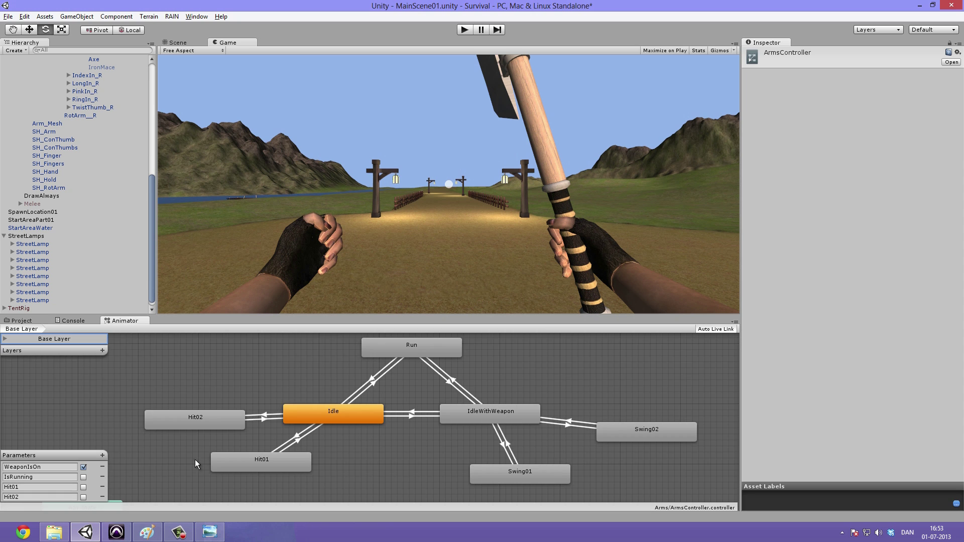
click(252, 367)
alt+drag(272, 375, 228, 376)
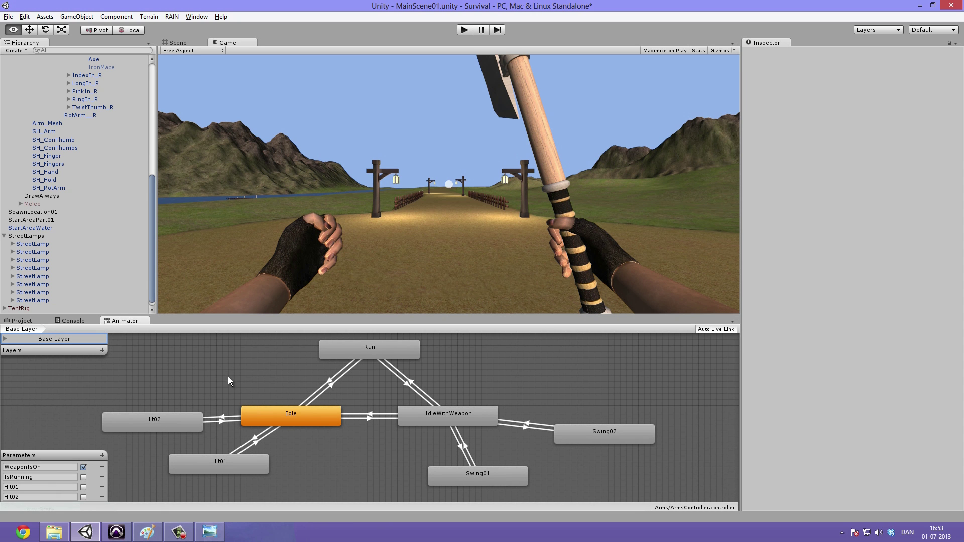
Turn off Apply Root Motion in the Animator component of the player's Arms05 object
scroll(98, 159, up, 5)
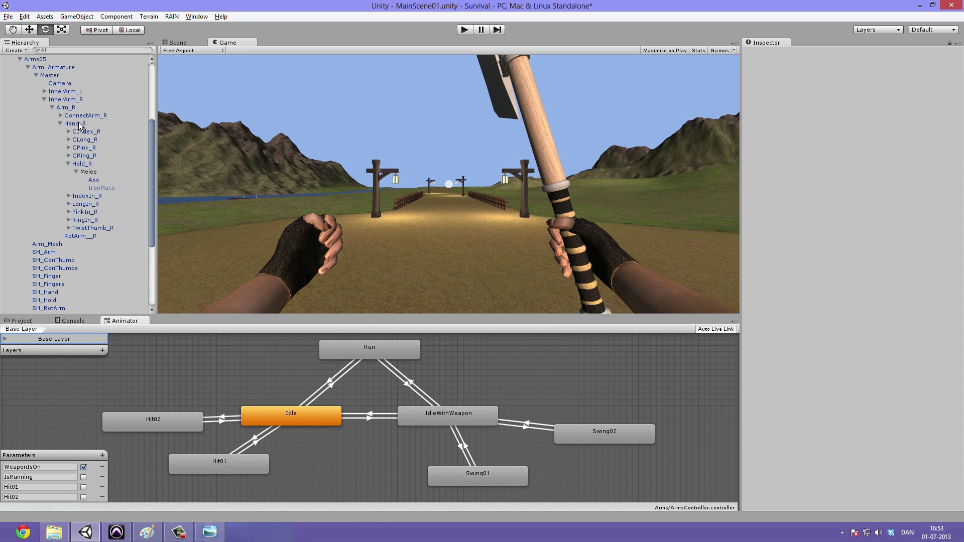
click(71, 107)
click(68, 84)
scroll(59, 74, up, 3)
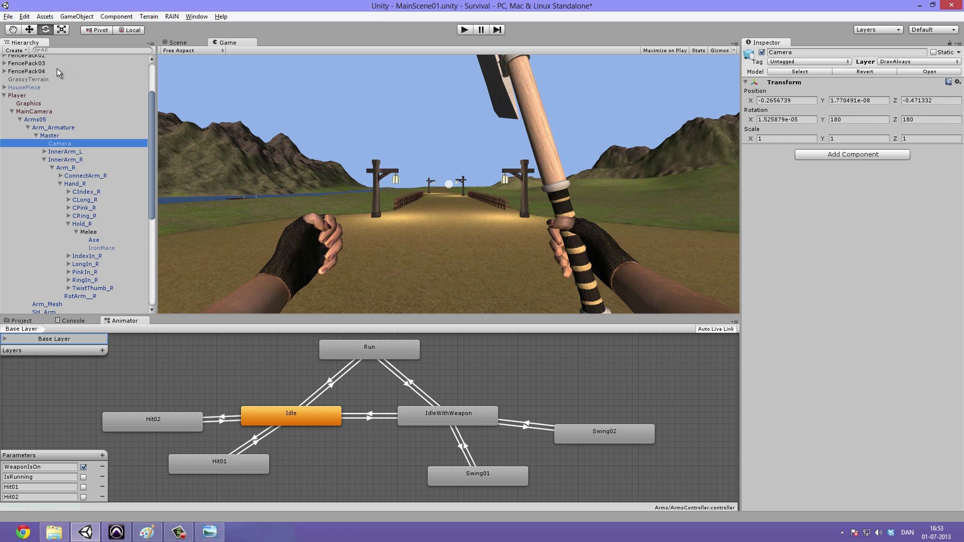
click(45, 119)
scroll(77, 129, down, 1)
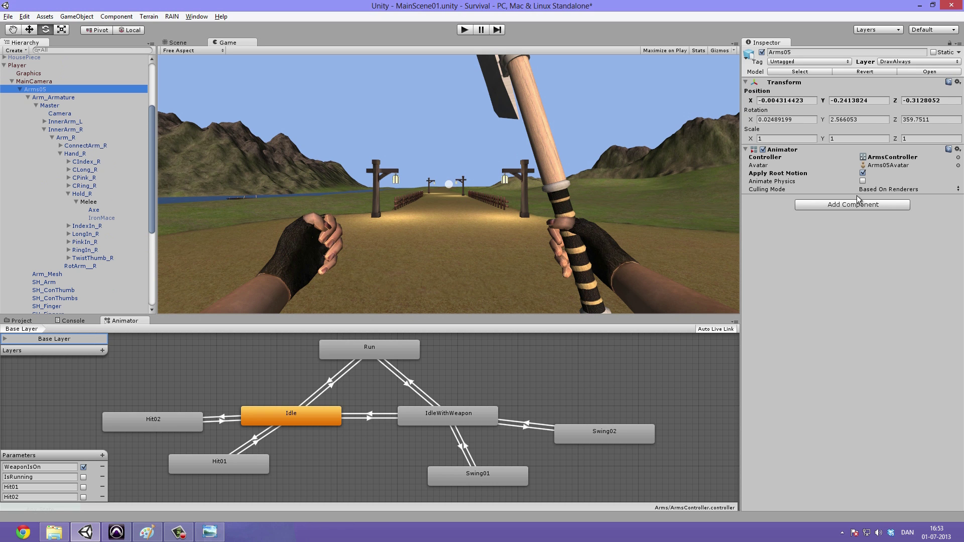
click(863, 173)
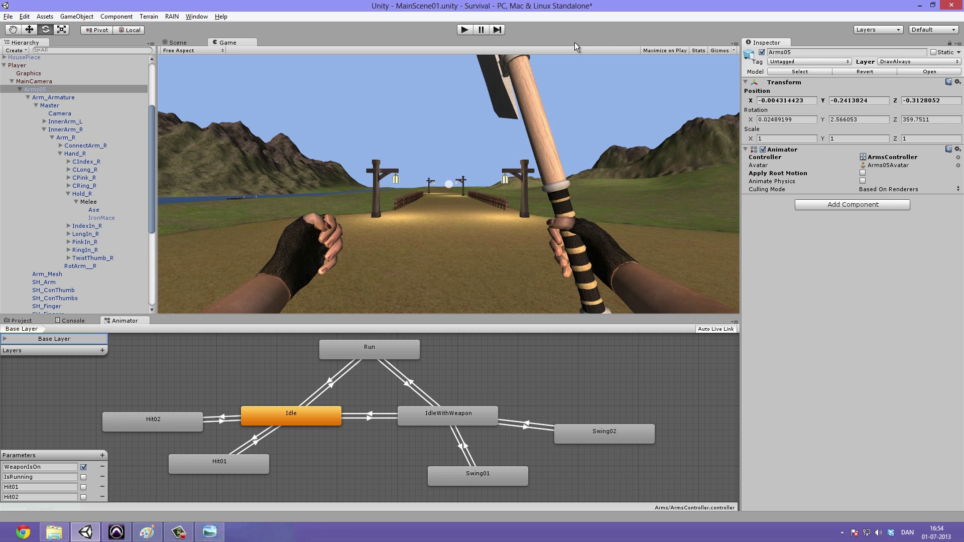
Run the game, test the ArmsController's Hit01, Hit02 and IsRunning parameters one after another with the axe held, and stop it
click(468, 31)
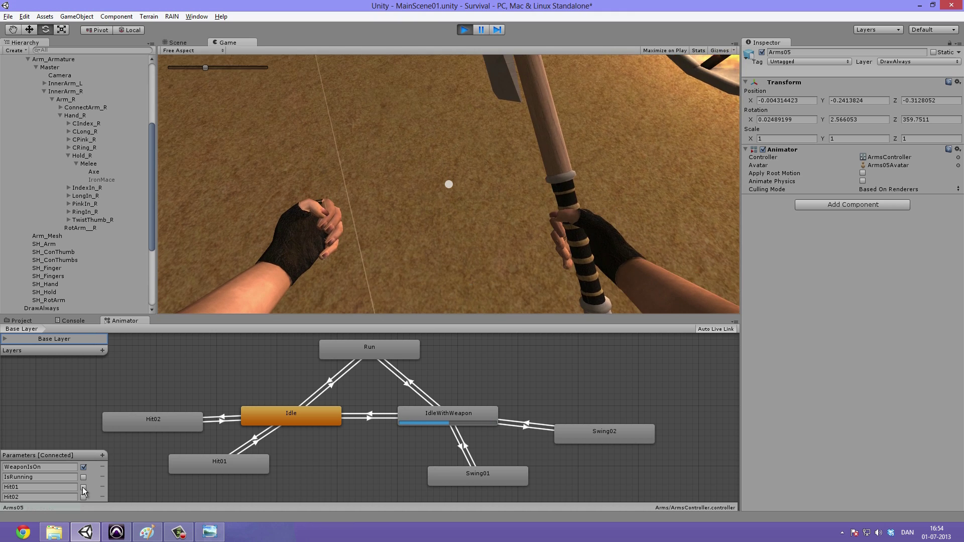
click(83, 487)
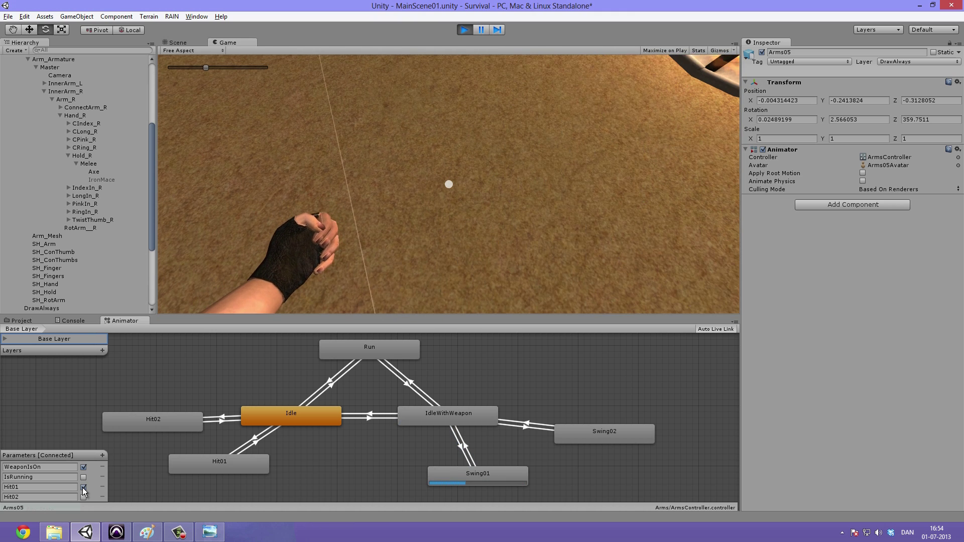
click(82, 487)
click(83, 497)
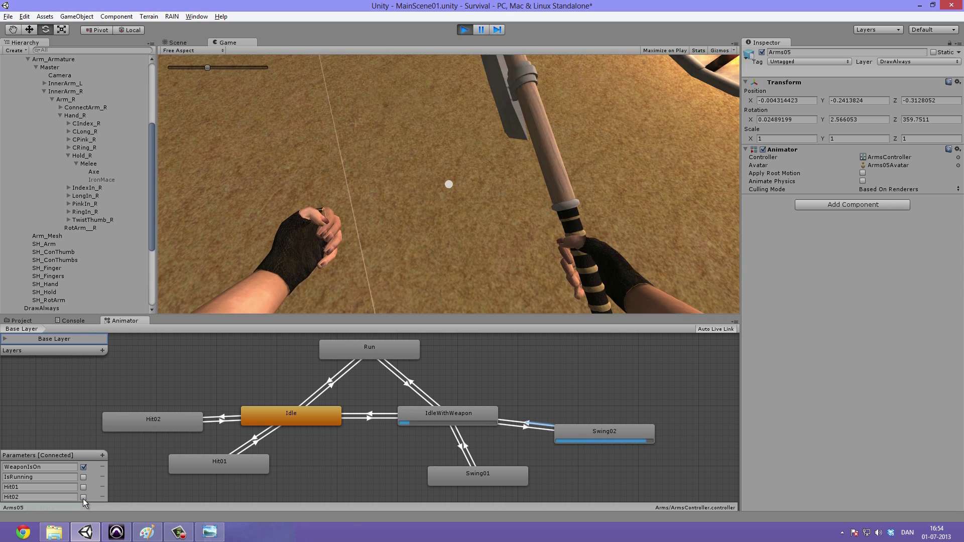
click(83, 497)
click(86, 481)
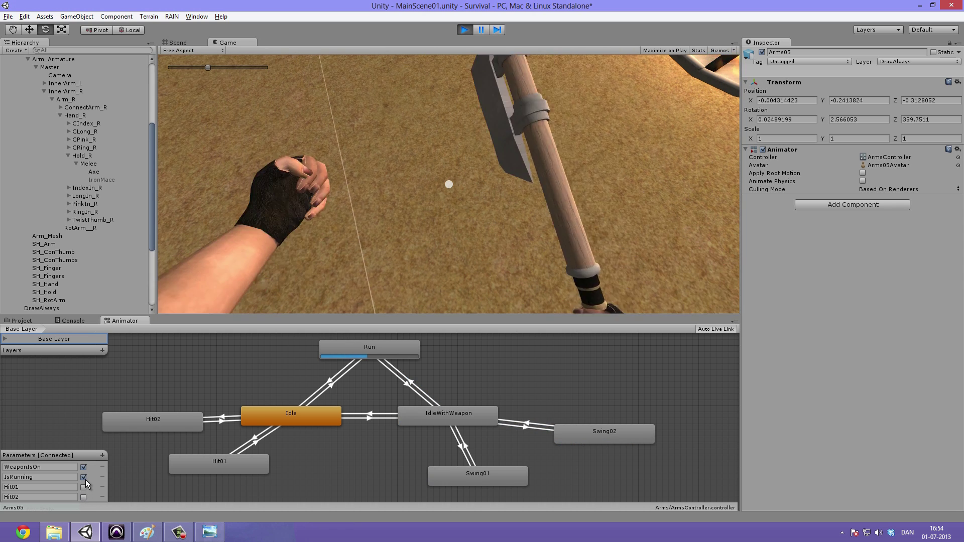
click(85, 480)
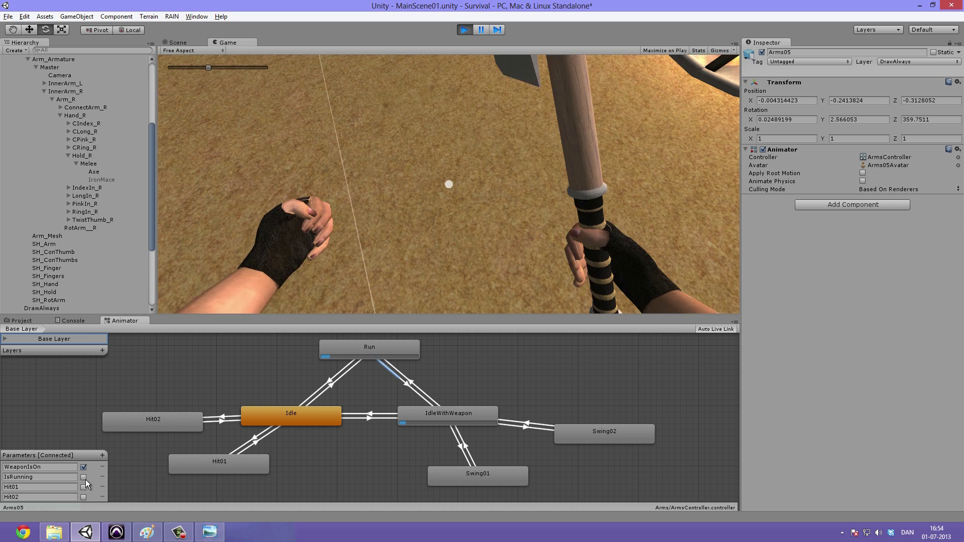
click(459, 31)
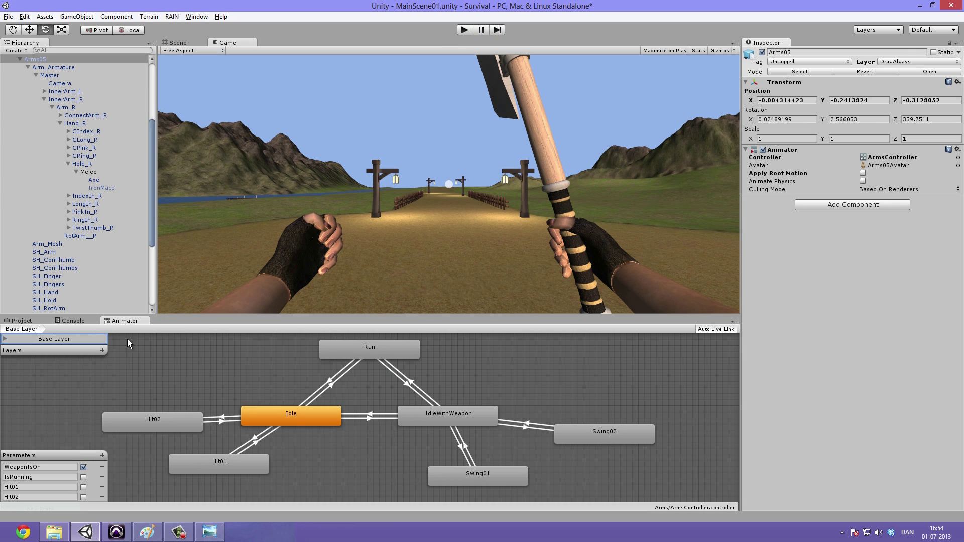
Return to the Project assets and inspect the Axe and its Melee parent in the player's right hand
click(60, 321)
click(46, 321)
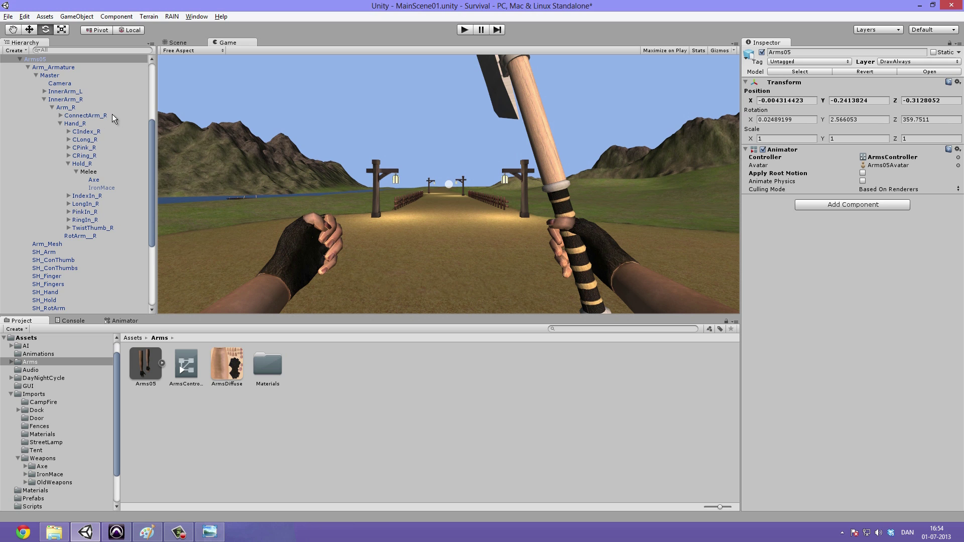
scroll(98, 117, up, 2)
click(90, 139)
click(109, 211)
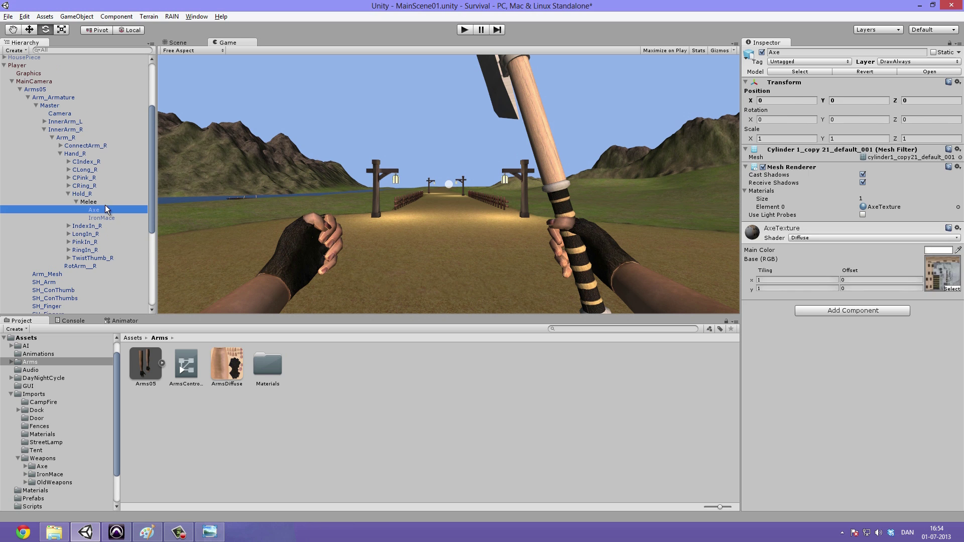
click(104, 203)
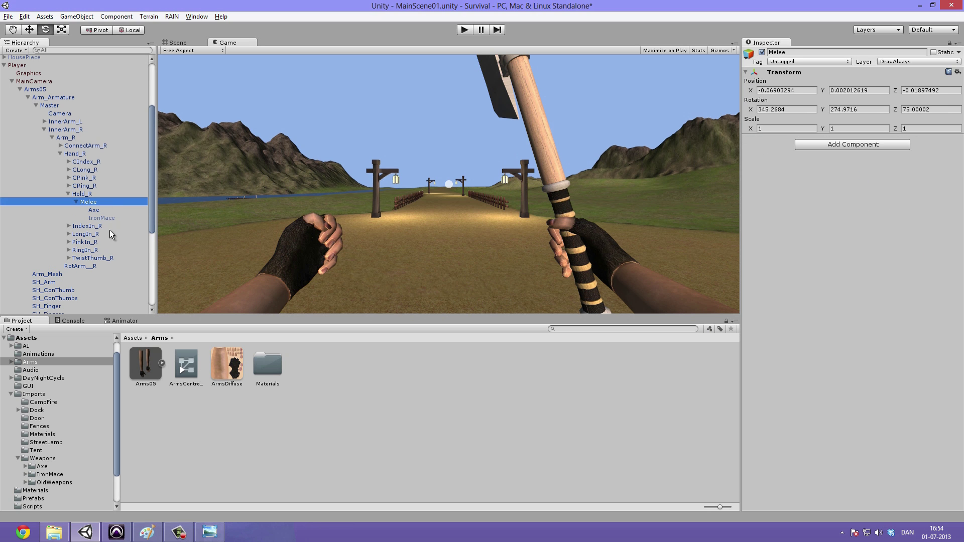
Create a folder named Knife inside the Imports/Weapons assets folder
click(133, 338)
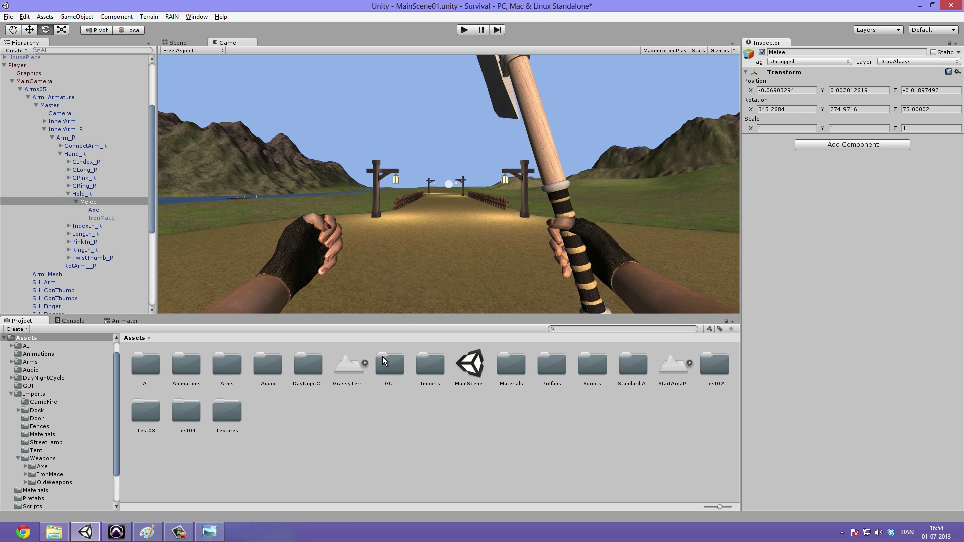
double_click(430, 365)
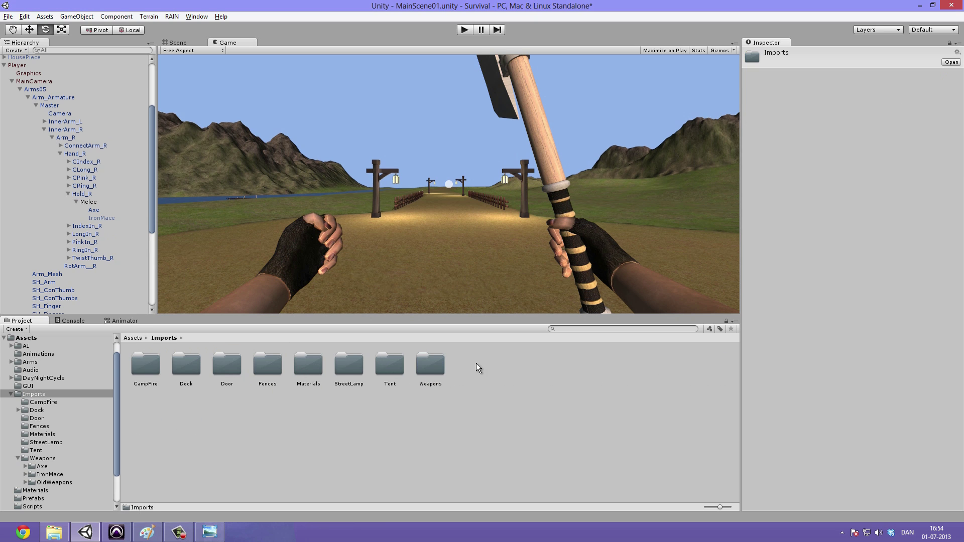
double_click(428, 368)
click(220, 369)
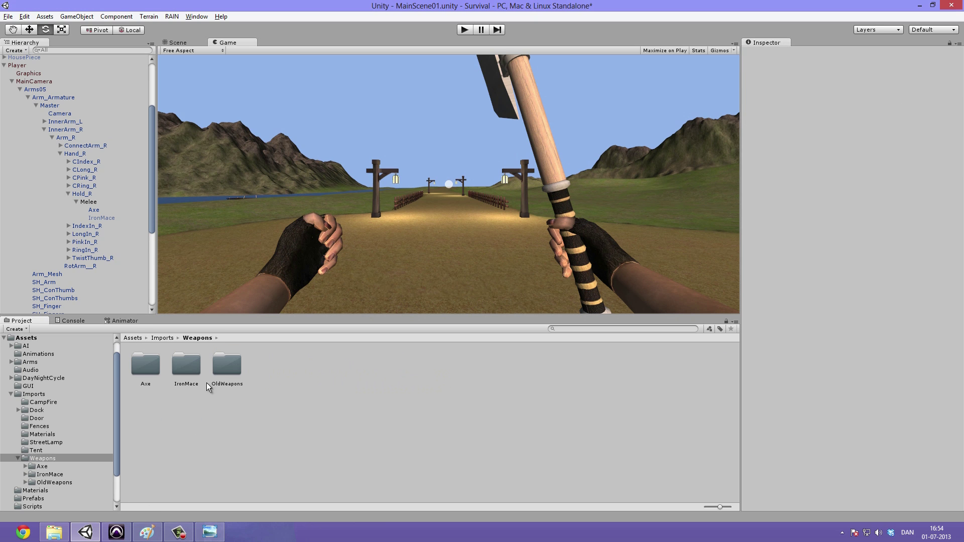
right_click(209, 435)
mouse_move(235, 284)
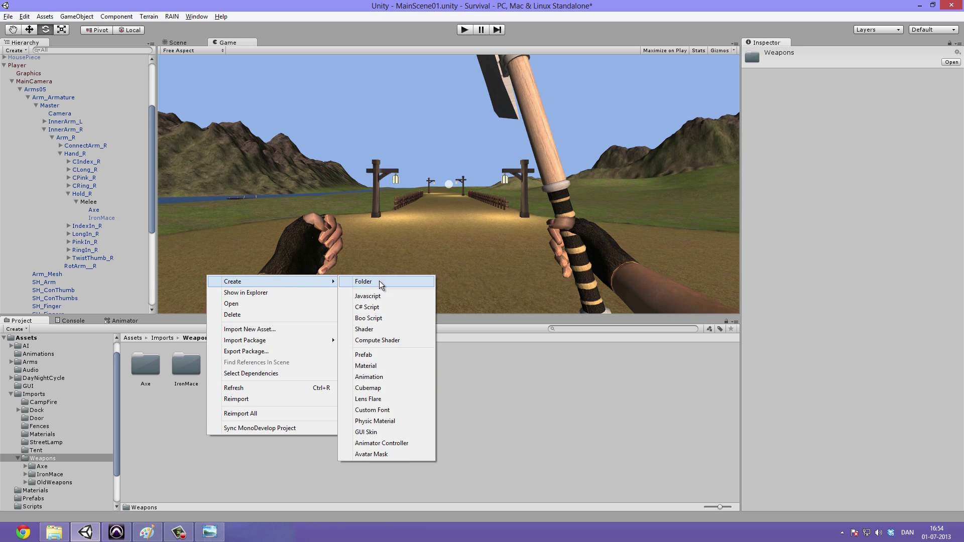
click(379, 281)
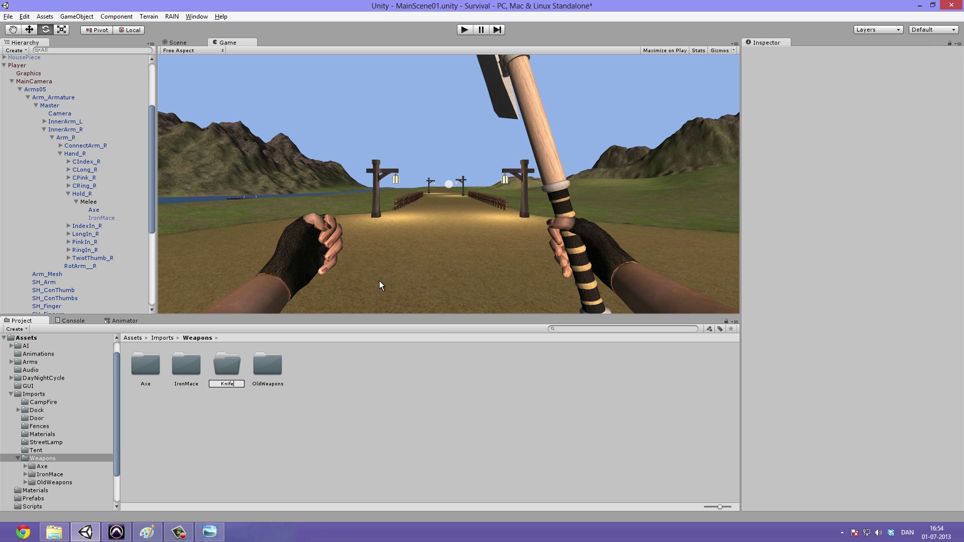
key(Return)
View the WeaponsRender image in Windows Photo Viewer and hide it again
key(alt+Tab)
click(378, 329)
key(alt+Tab)
click(217, 539)
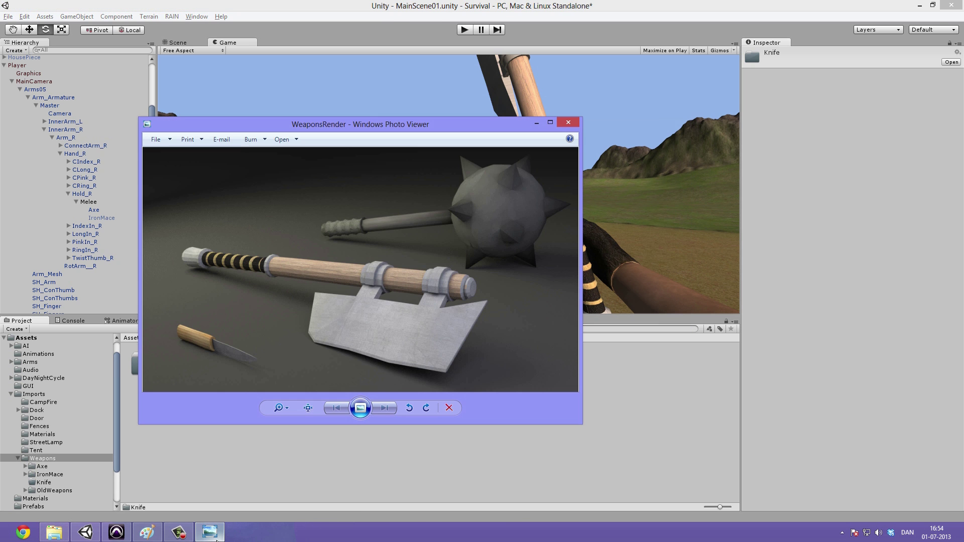
click(214, 536)
click(214, 536)
click(222, 519)
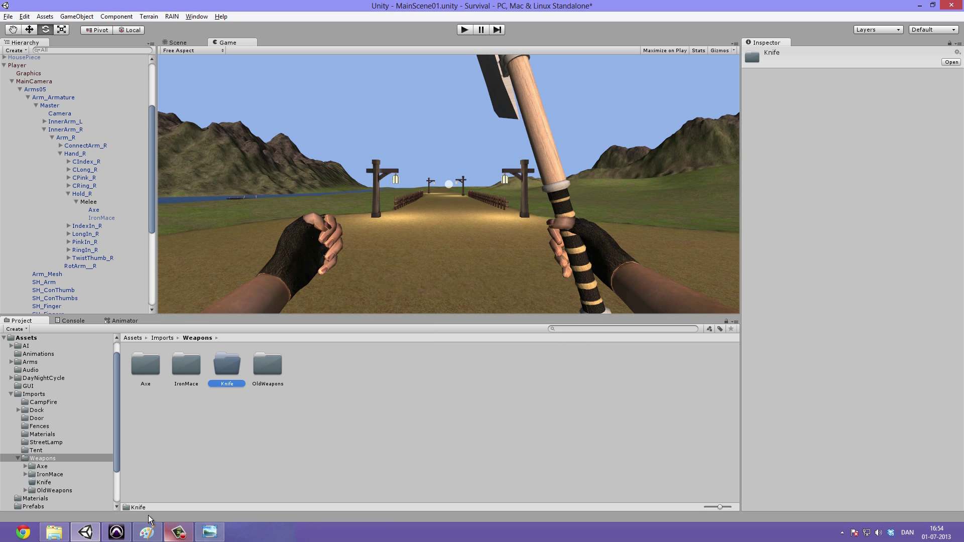
Switch to File Explorer, import the Knife Blender file and KnifeDiffuse image into the project's Knife folder, and open that folder
click(86, 536)
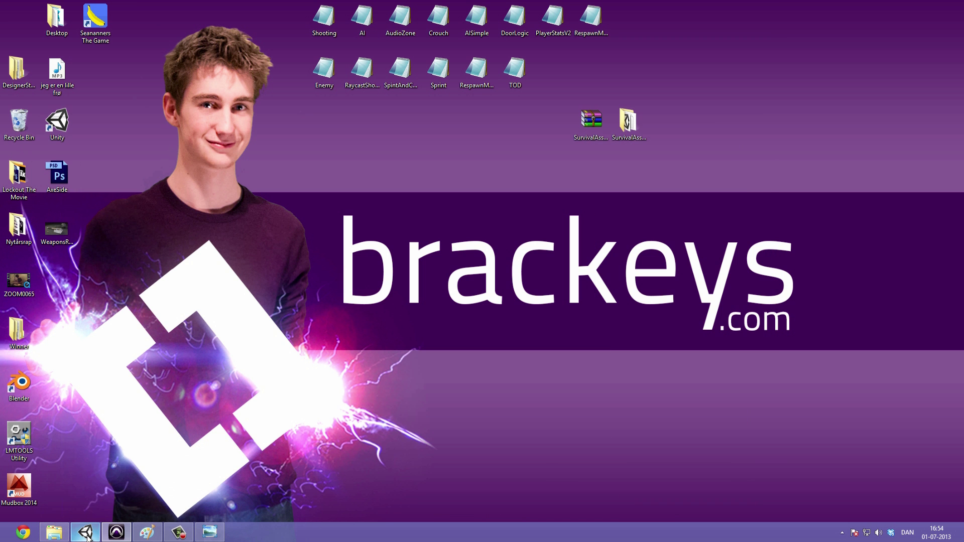
click(86, 535)
click(54, 532)
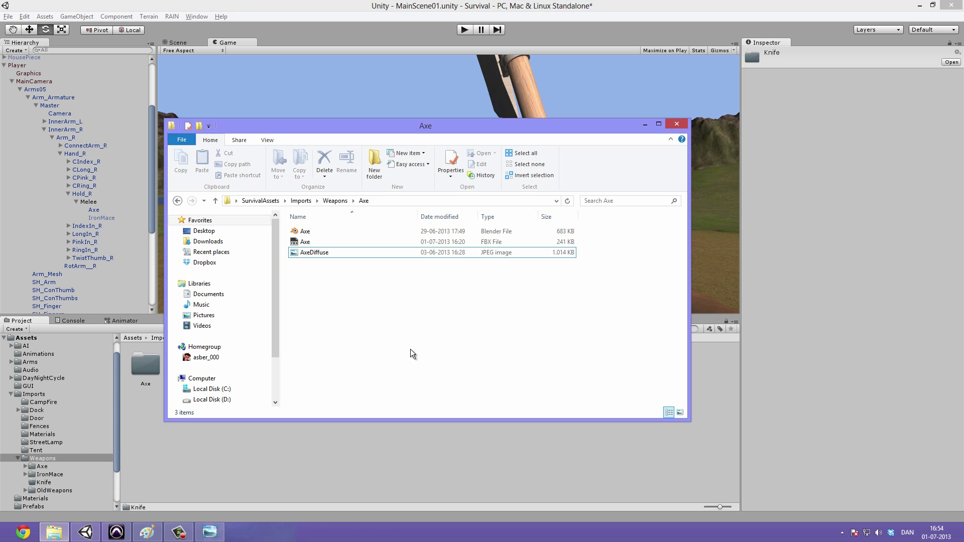
double_click(333, 254)
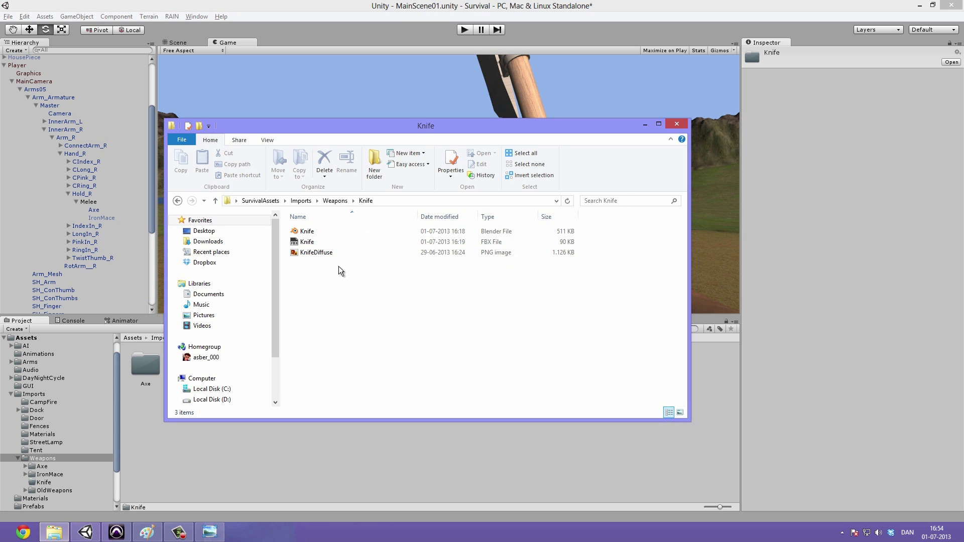
click(321, 231)
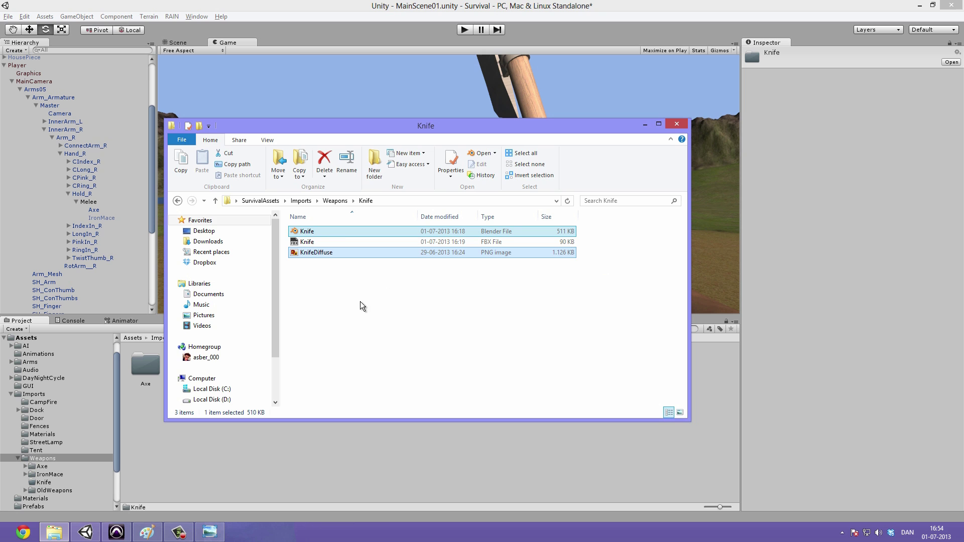
drag(394, 134, 576, 104)
drag(533, 222, 224, 363)
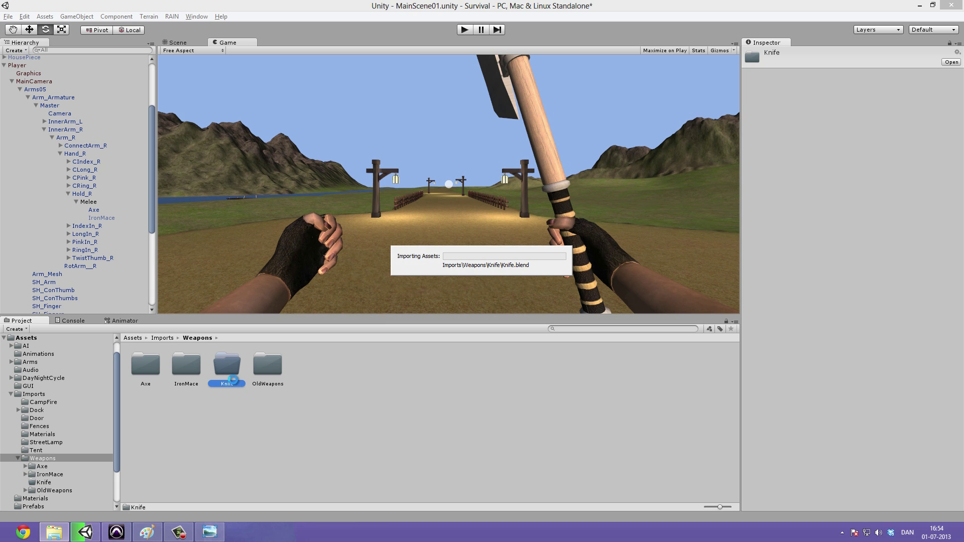
double_click(234, 366)
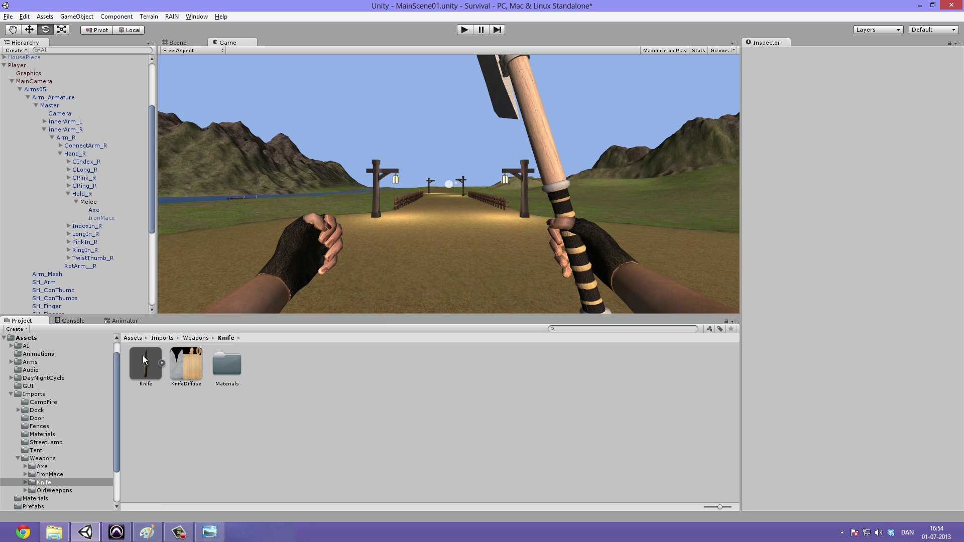
Place the Knife model in the scene on the ground near the player
click(145, 361)
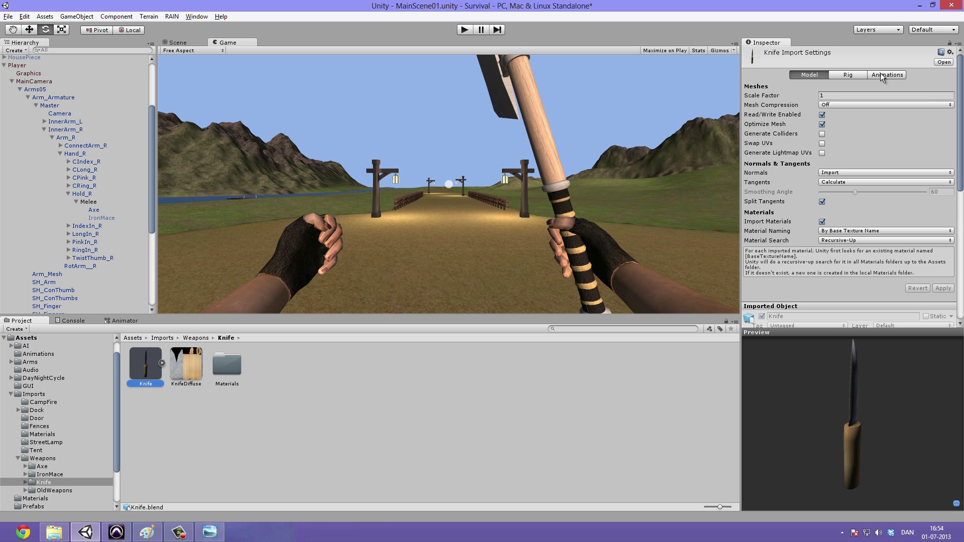
click(846, 173)
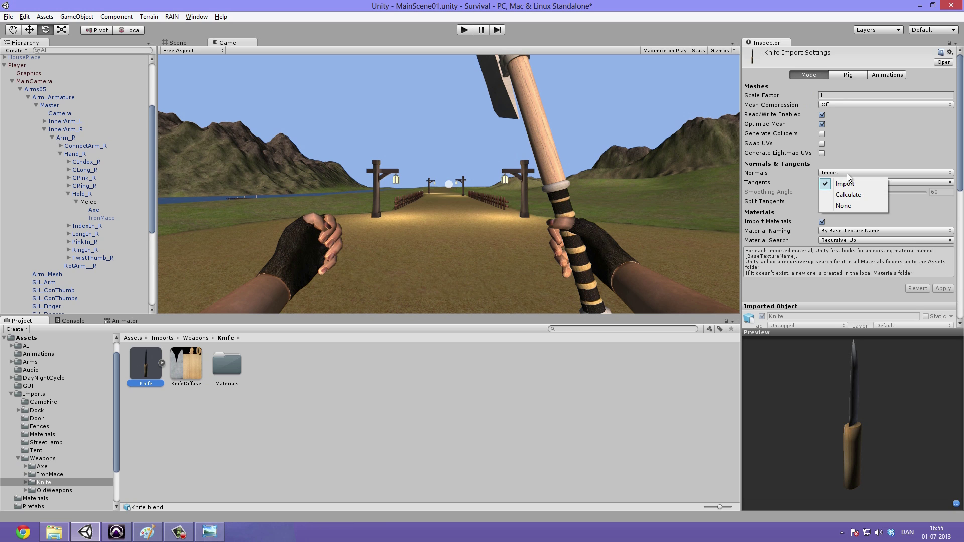
click(140, 376)
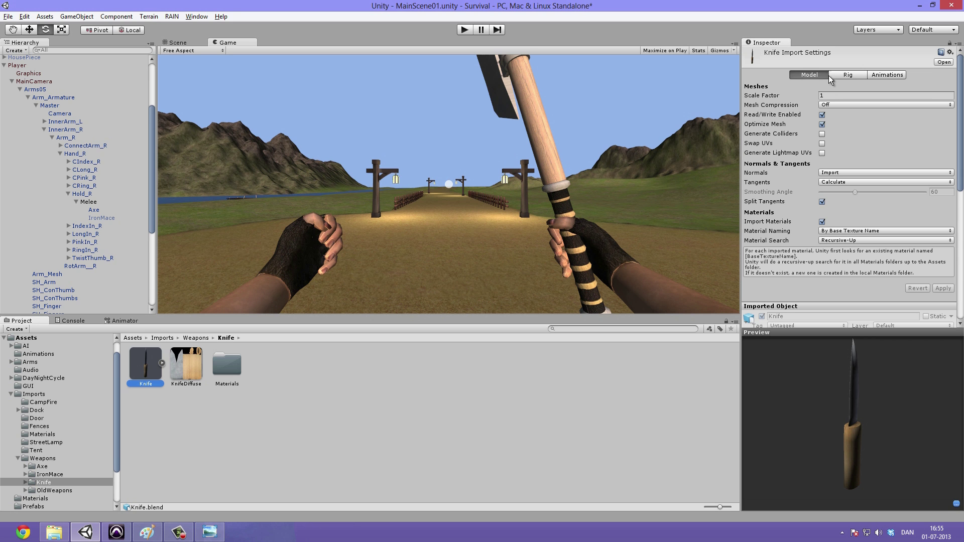
click(180, 40)
scroll(399, 153, down, 8)
alt+drag(355, 250, 490, 256)
drag(155, 384, 351, 241)
Set the Knife model's import Scale Factor to 0.1 and apply it
click(133, 385)
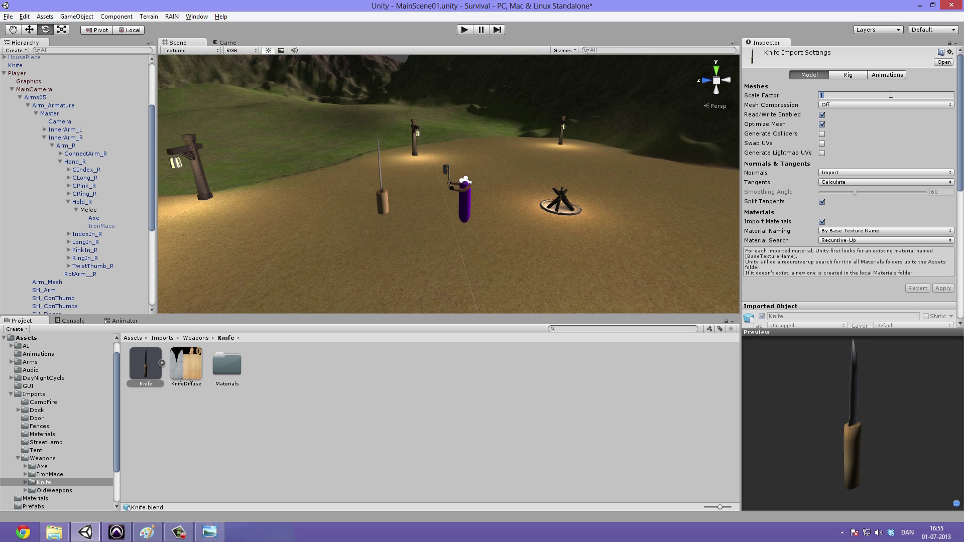
text(0.)
click(943, 288)
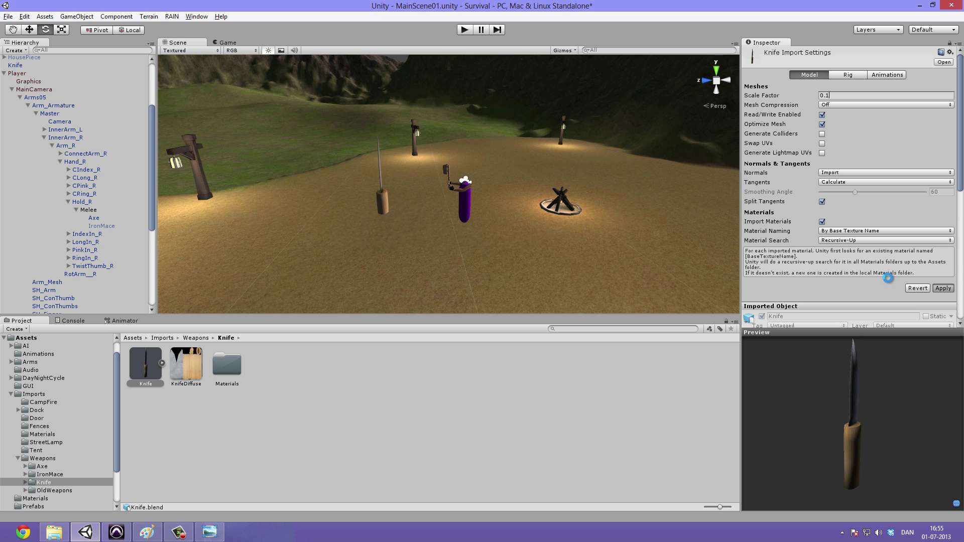
Move the scene's Knife closer to the player and raise it above the ground to about Y 7.52
click(383, 211)
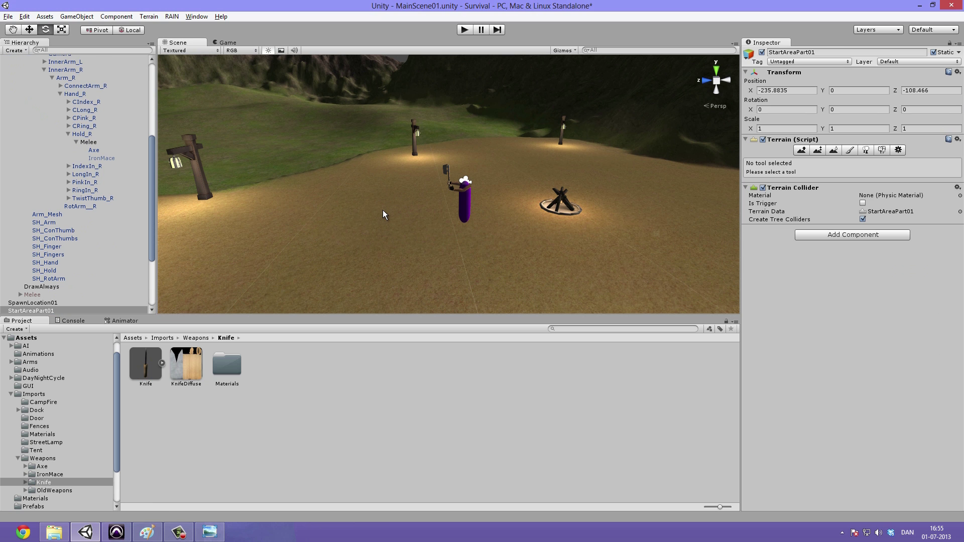
scroll(53, 113, up, 5)
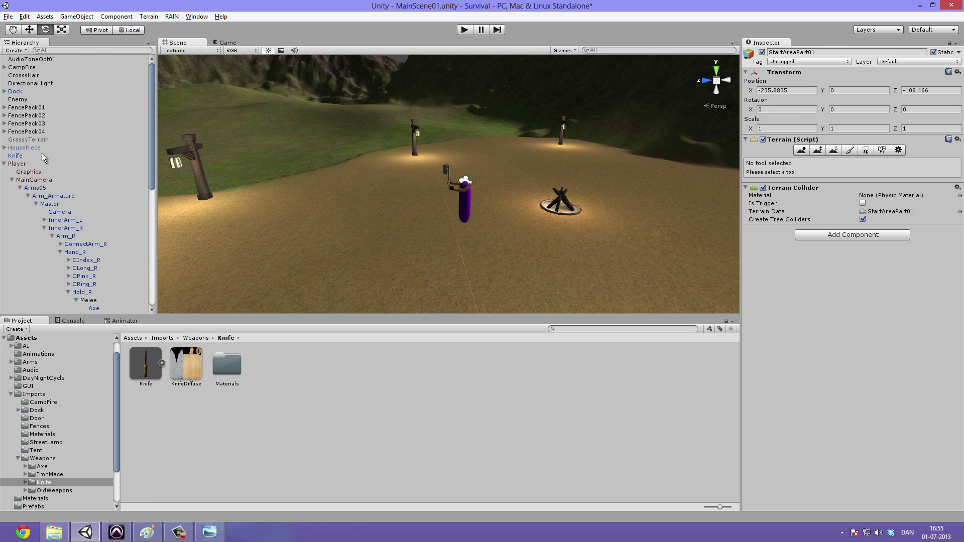
double_click(27, 155)
scroll(641, 205, down, 3)
alt+drag(640, 206, 523, 284)
key(w)
click(533, 182)
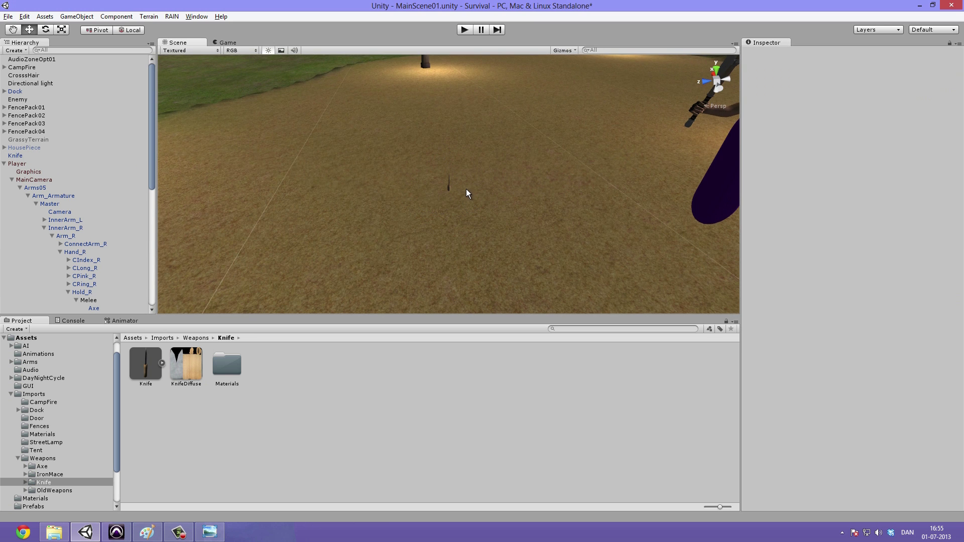
click(449, 187)
drag(495, 187, 709, 187)
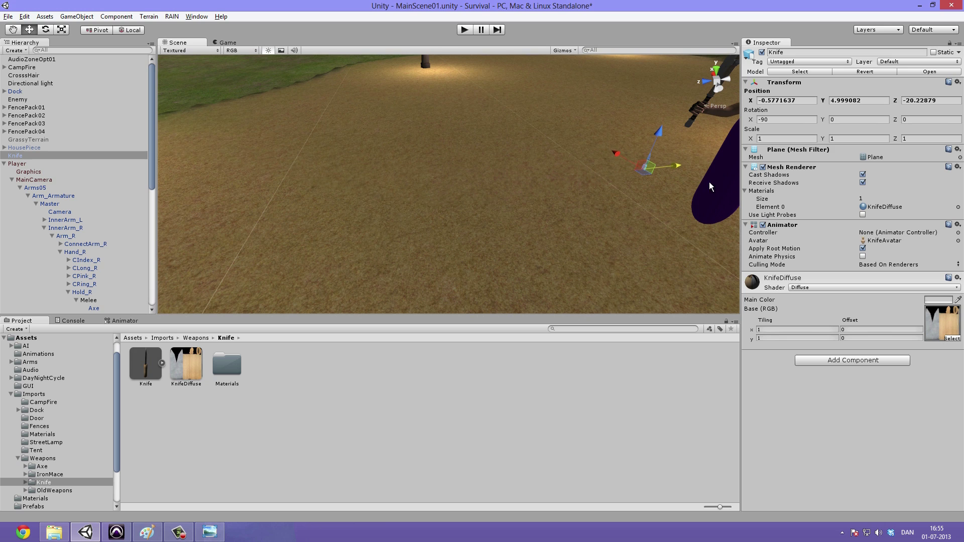
drag(658, 132, 699, 62)
key(f)
alt+drag(707, 179, 392, 221)
scroll(621, 177, down, 5)
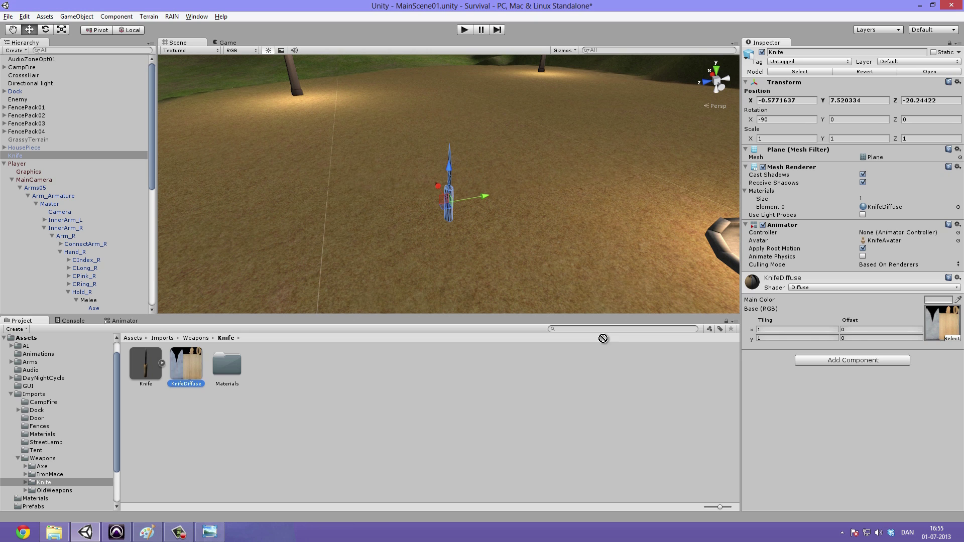
Set the Main Color of the KnifeDiffuse material to white
click(934, 301)
drag(401, 75, 316, 4)
click(449, 6)
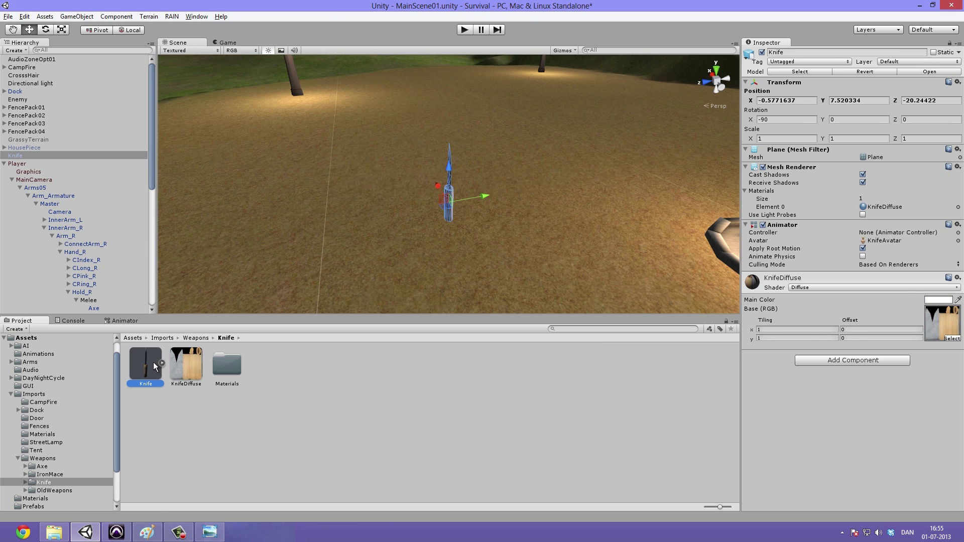
Change the Knife model's rig animation type, turn off Import Animation, and apply both changes
click(153, 363)
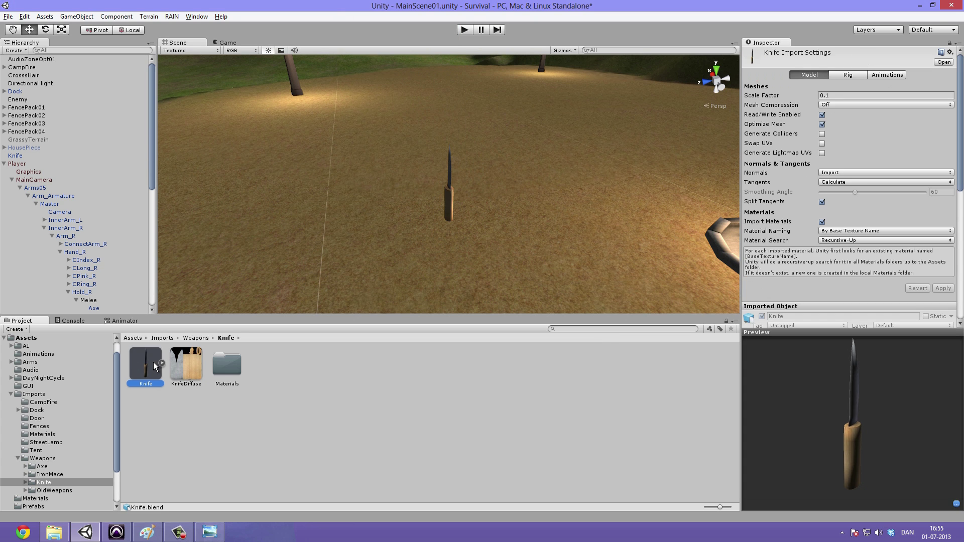
click(854, 75)
click(845, 85)
click(874, 92)
click(950, 103)
click(893, 74)
click(822, 86)
click(951, 100)
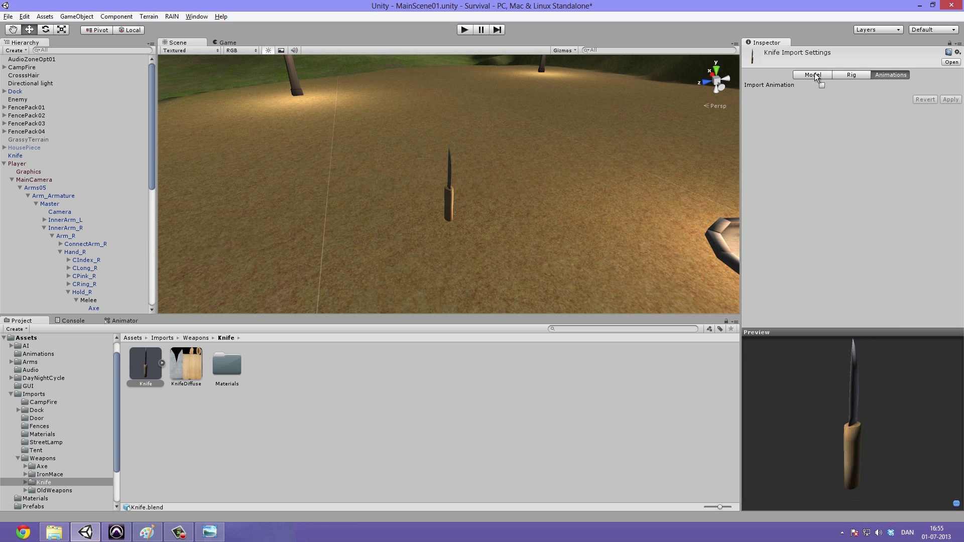
Examine the Knife's shading in the scene up close and from several sides
click(814, 74)
scroll(555, 148, down, 10)
alt+drag(603, 165, 744, 162)
click(450, 187)
scroll(464, 185, up, 2)
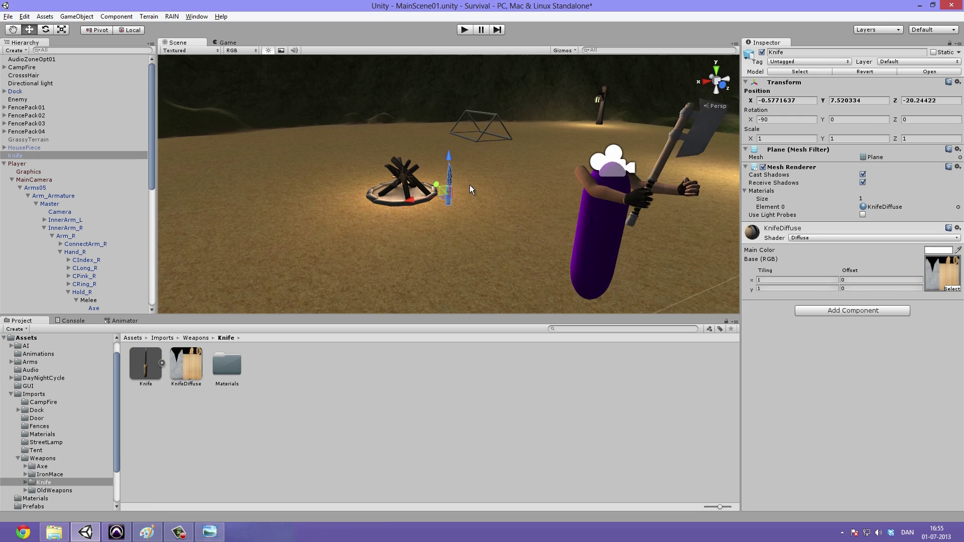
scroll(475, 184, up, 15)
alt+drag(481, 183, 79, 151)
scroll(405, 196, down, 10)
alt+drag(406, 200, 467, 210)
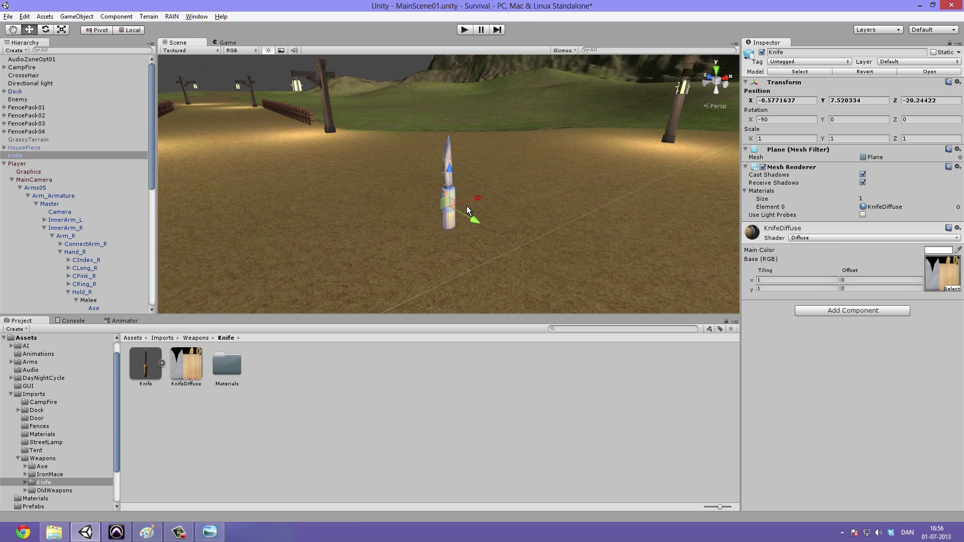
scroll(466, 206, up, 5)
click(465, 110)
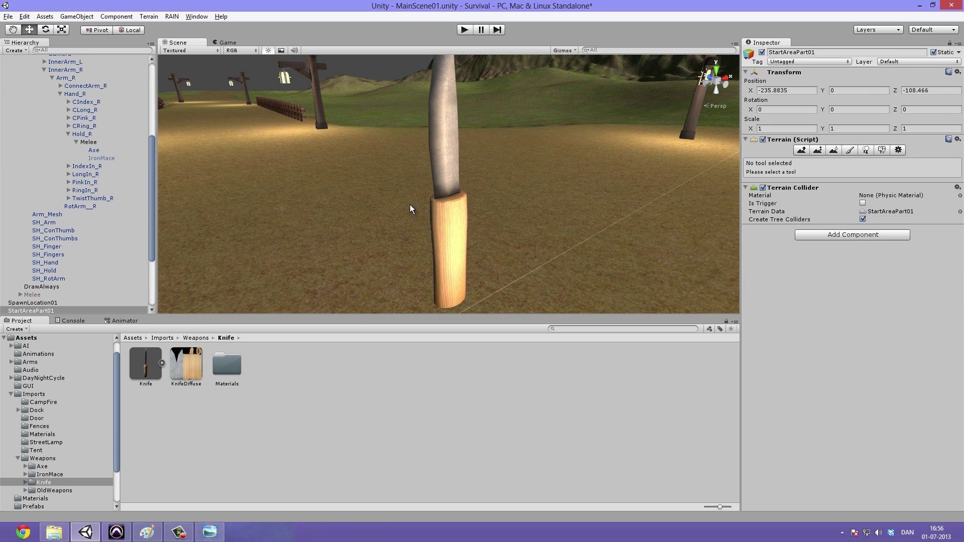
Set the Knife model's Normals import option to Calculate and apply it
click(134, 373)
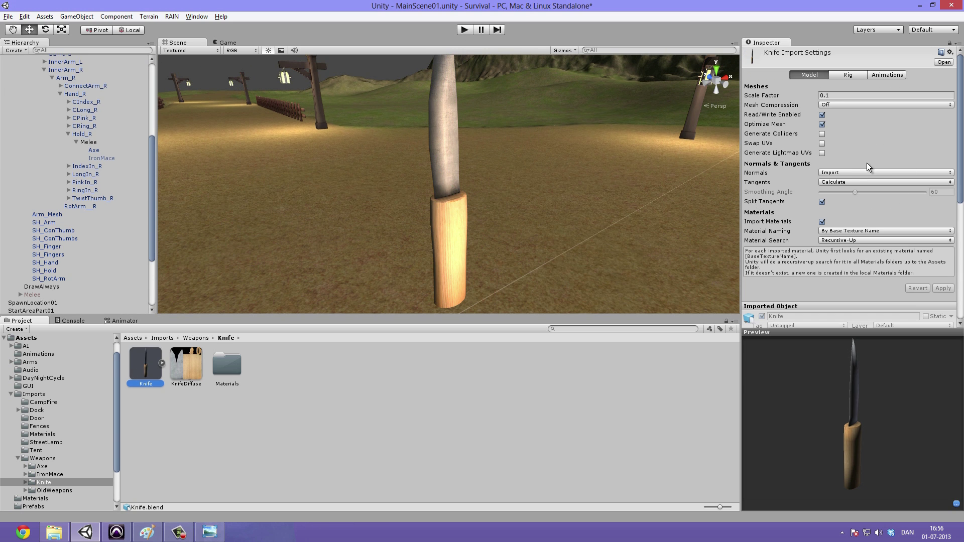
click(840, 174)
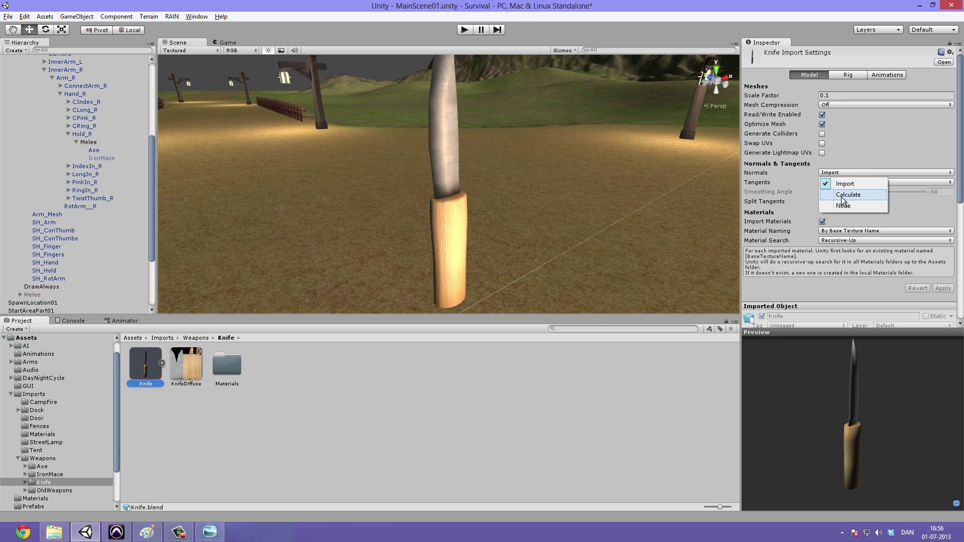
click(845, 194)
click(943, 288)
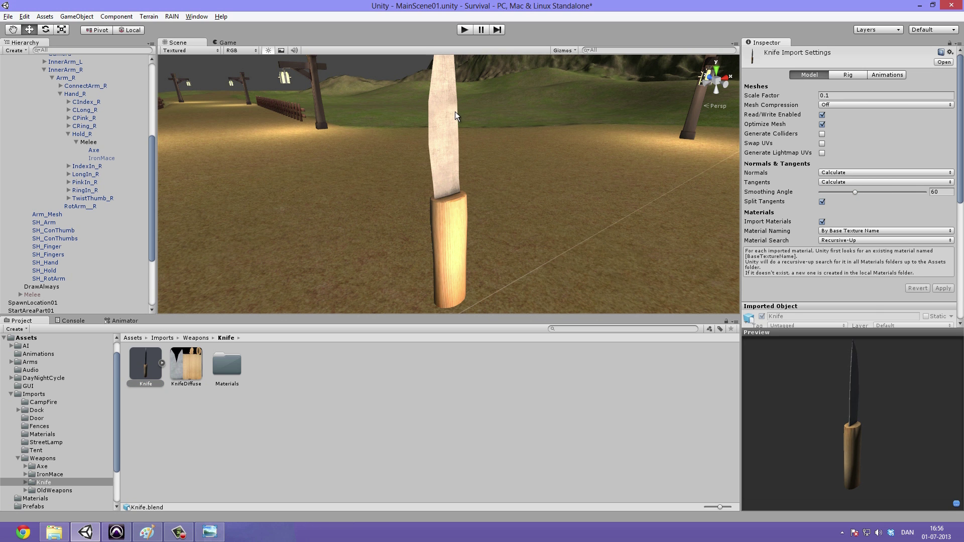
Parent the scene's Knife to the Melee object under the player's Hold_R bone
click(451, 113)
scroll(399, 166, down, 6)
click(399, 189)
alt+drag(399, 189, 150, 142)
click(444, 194)
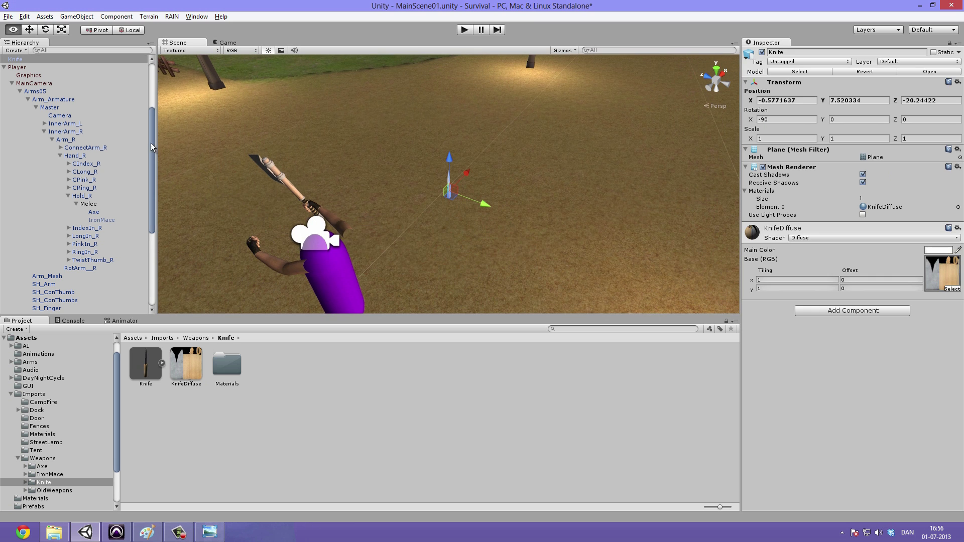
drag(46, 60, 119, 204)
alt+drag(367, 199, 480, 188)
Reset the Knife's local position and rotation to 0 on X, Y and Z
click(781, 100)
text(0)
key(Tab)
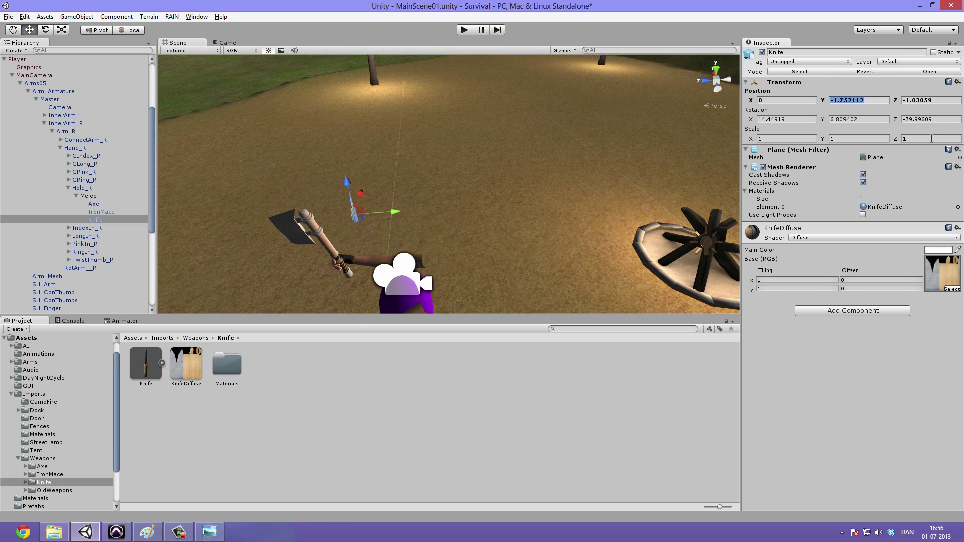
text(0)
key(Tab)
text(0)
key(Tab)
text(0)
key(Tab)
text(0)
key(Tab)
text(0)
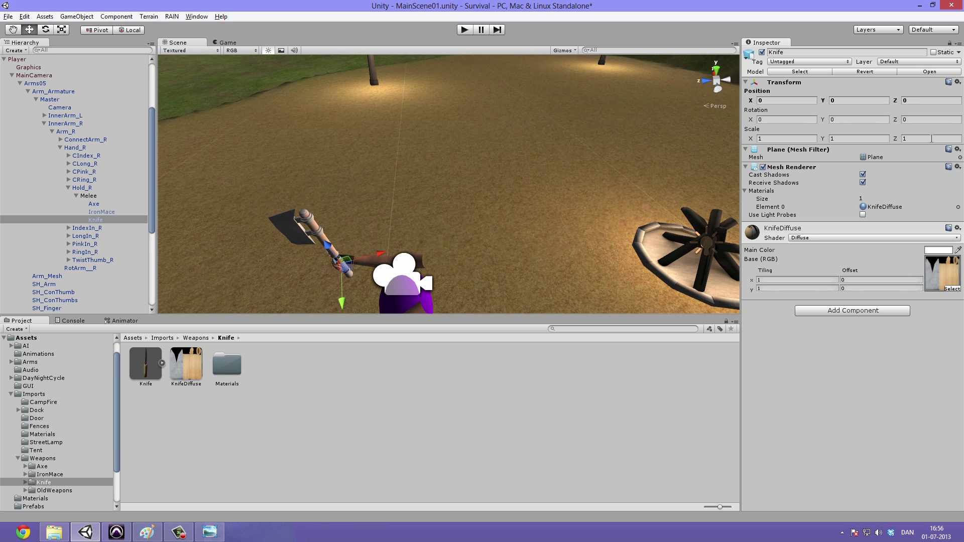
Deactivate the Axe under Melee and check the Knife in the player's game view
alt+drag(246, 207, 328, 130)
alt+right_drag(328, 130, 447, 171)
alt+drag(447, 171, 157, 203)
click(116, 204)
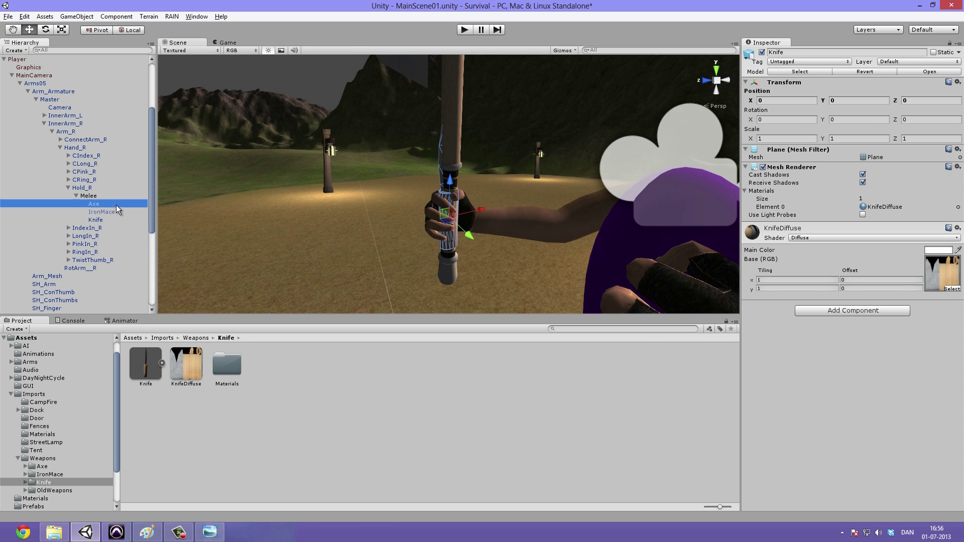
click(762, 52)
click(232, 41)
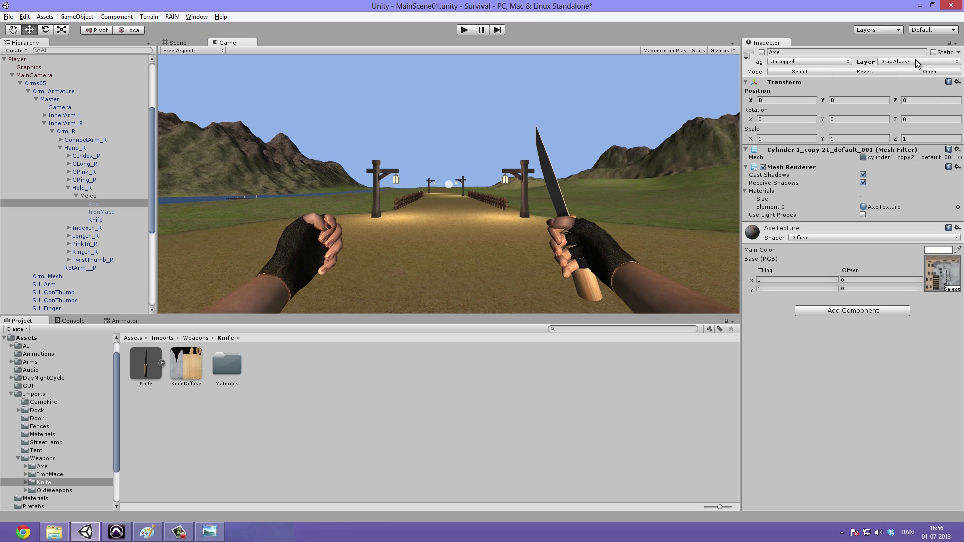
Assign the Knife to the DrawAlways layer and play-test how it renders in the hand
click(109, 221)
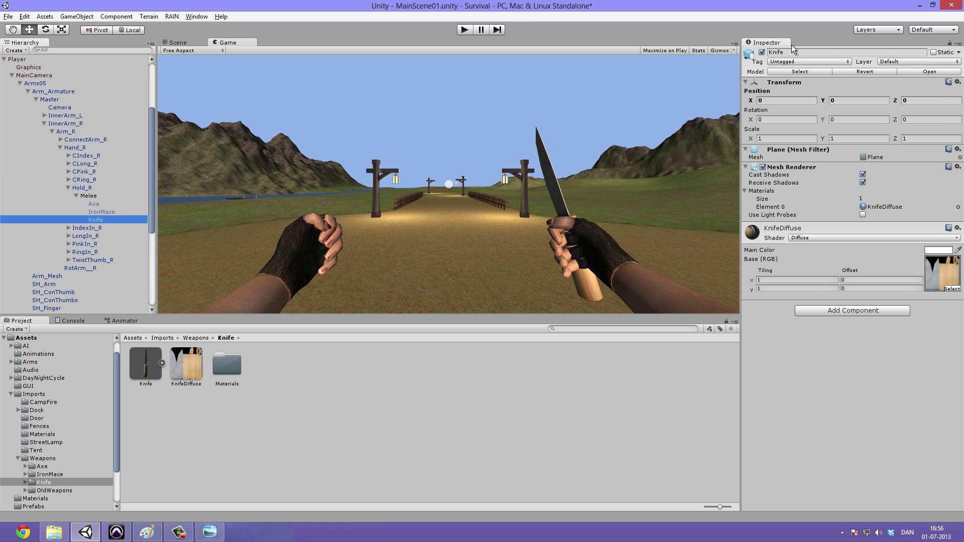
click(912, 61)
click(921, 132)
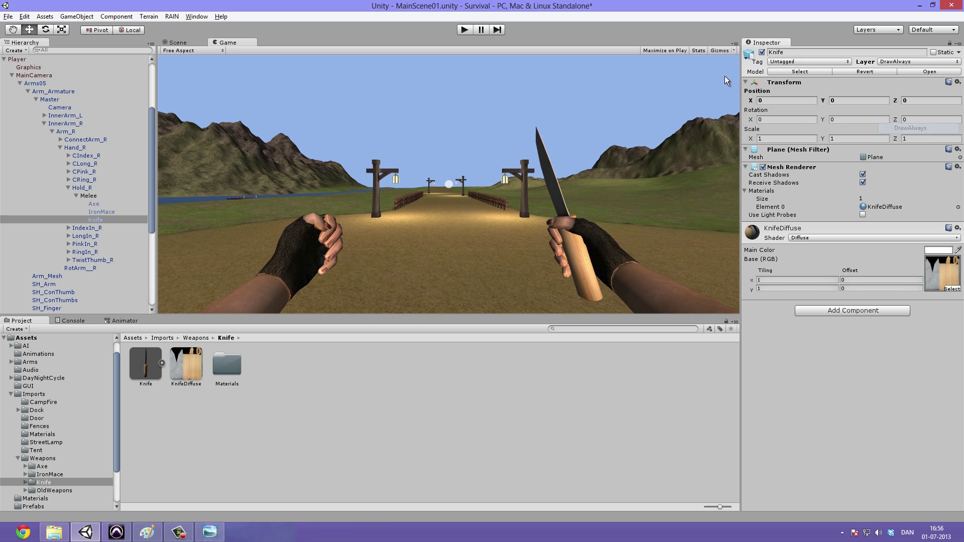
click(471, 30)
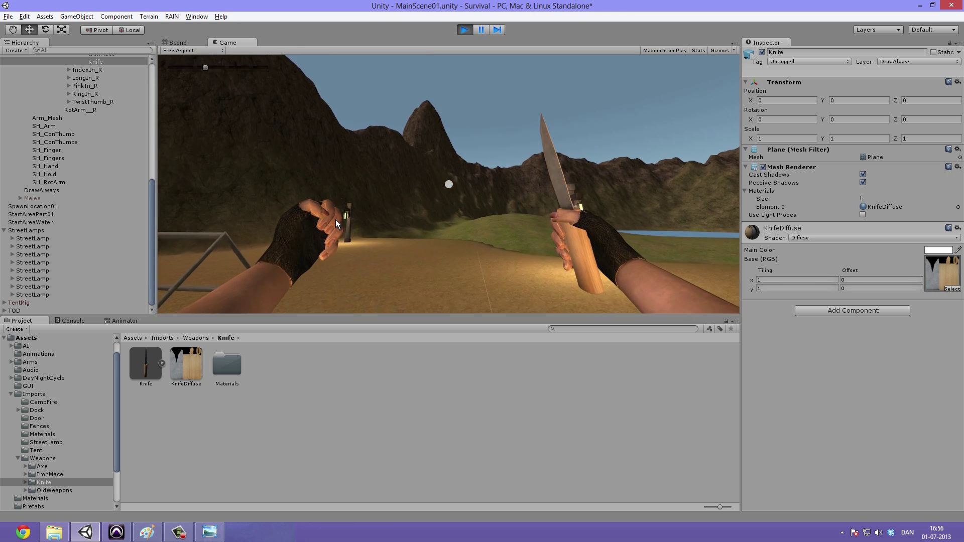
click(464, 29)
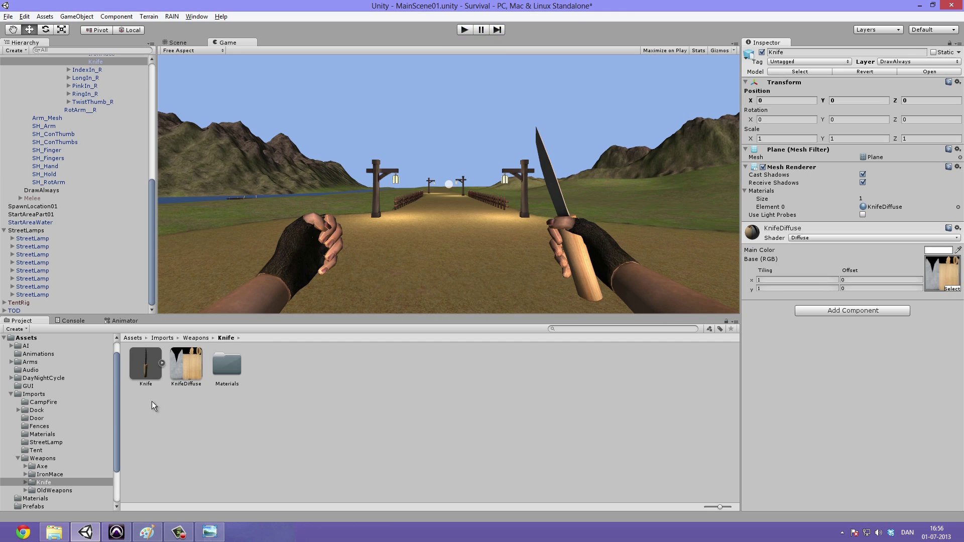
Open the Knife model's source file in Blender and turn the view to face the flat of the blade
click(132, 368)
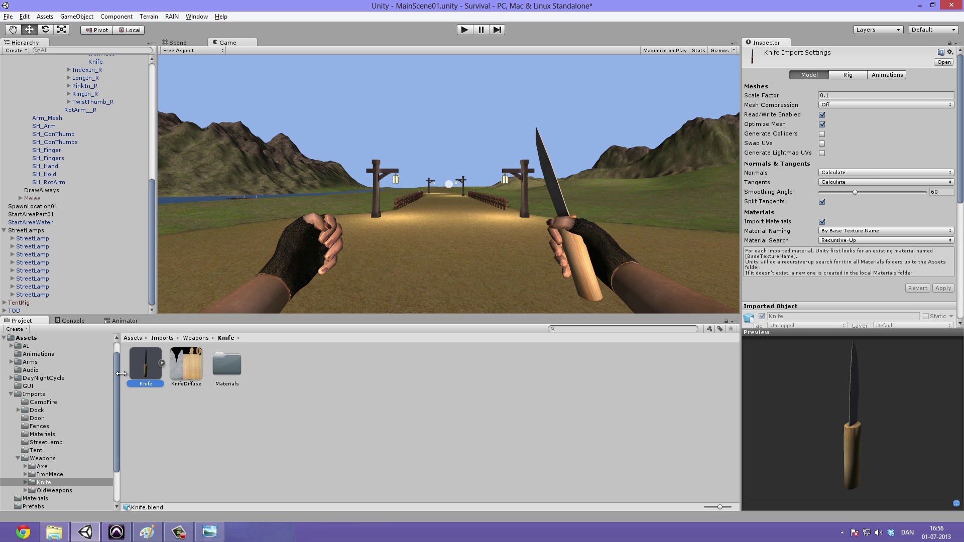
double_click(150, 360)
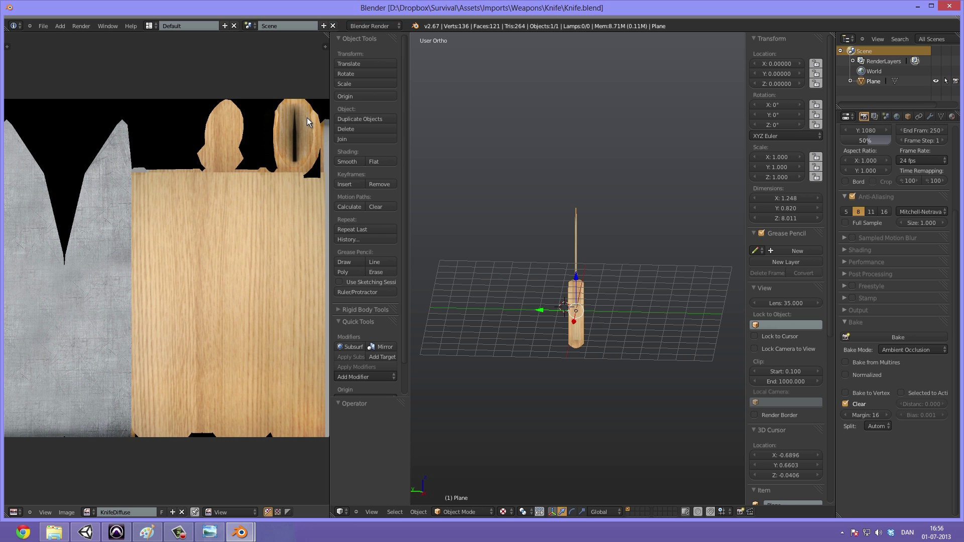
middle_drag(531, 268, 535, 342)
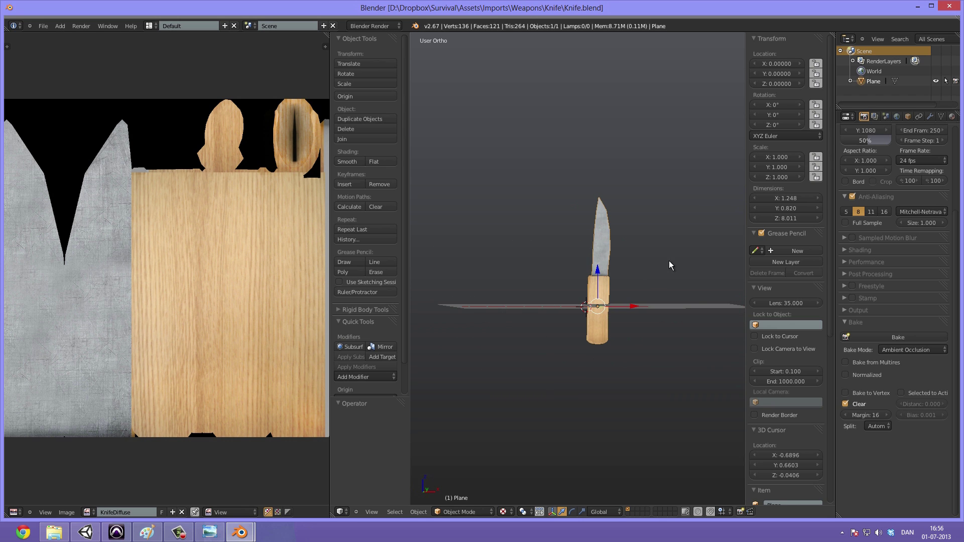
Move the entire knife mesh up about 0.27 along the Z axis in Edit Mode and save Knife.blend
key(Tab)
key(a)
key(a)
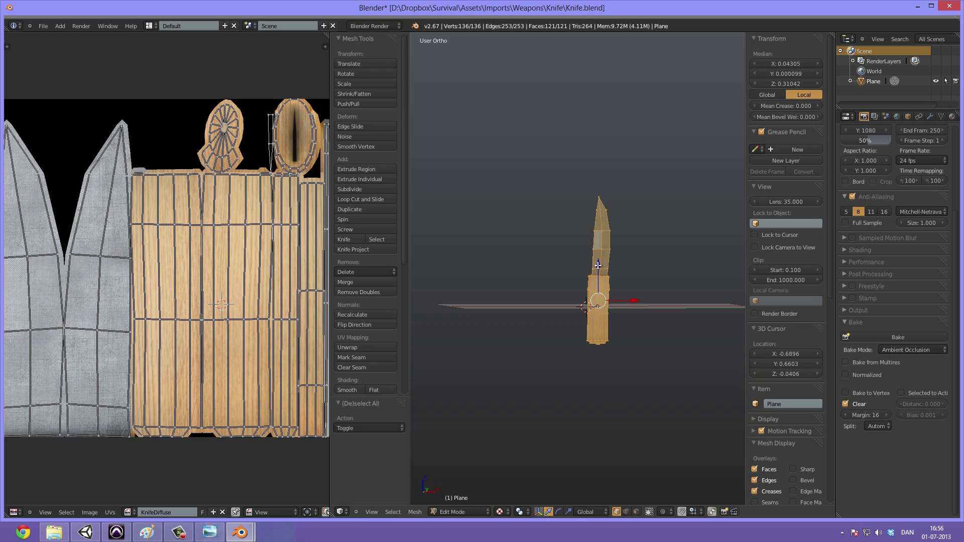
key(g)
key(z)
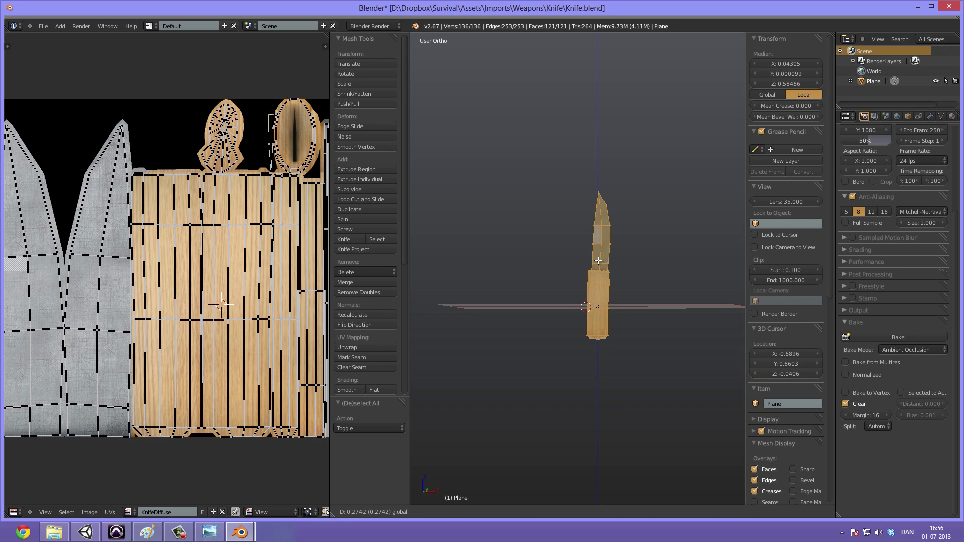
click(598, 261)
key(Tab)
key(ctrl+s)
click(616, 276)
Switch back to Unity and play-test the Knife's position in the right hand
click(86, 533)
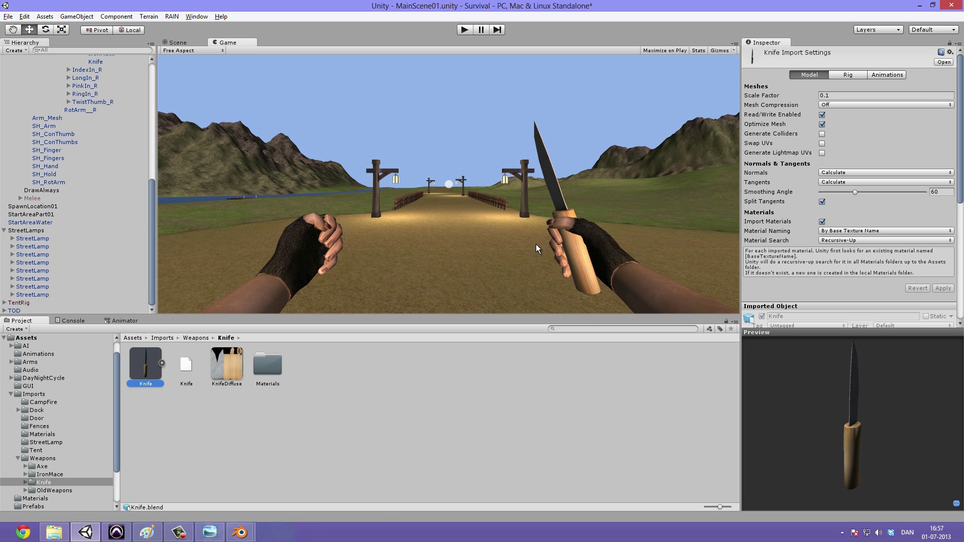
click(464, 29)
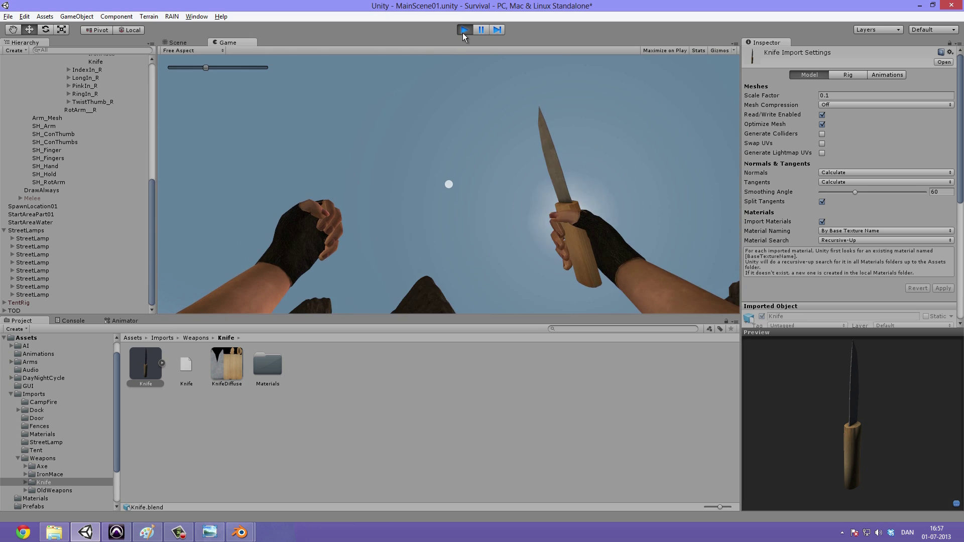
click(464, 30)
Delete the extra blank Knife file from the Knife folder and go up to the Weapons folder
click(187, 372)
key(Delete)
key(Return)
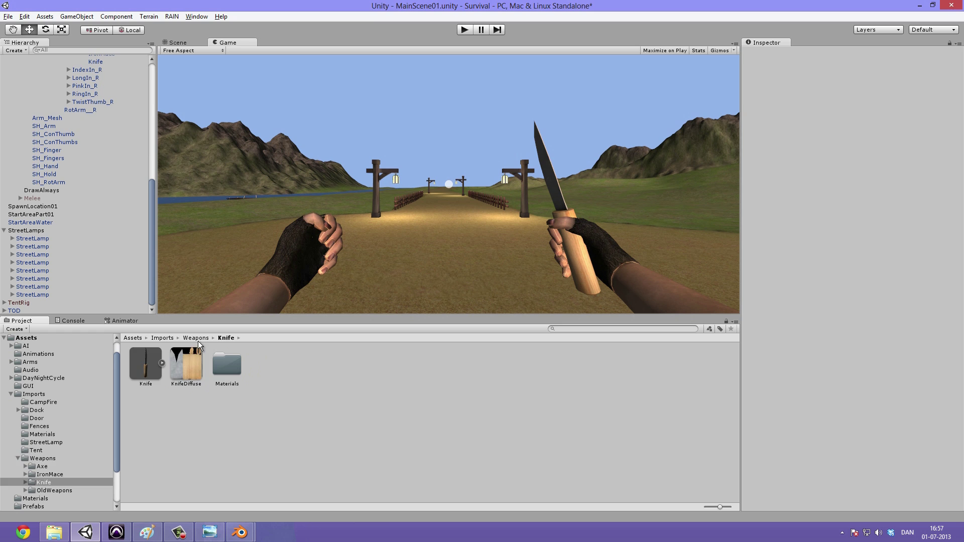
click(198, 341)
click(188, 384)
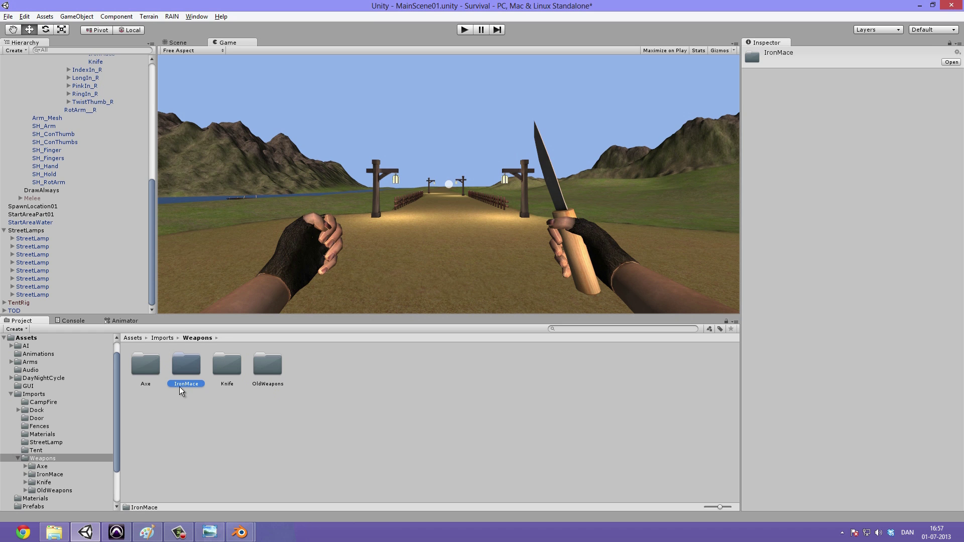
click(166, 365)
Collapse the player's arm bones from Melee up to Arm_Armature and look over the arms' animator state graph
scroll(86, 237, up, 4)
click(76, 157)
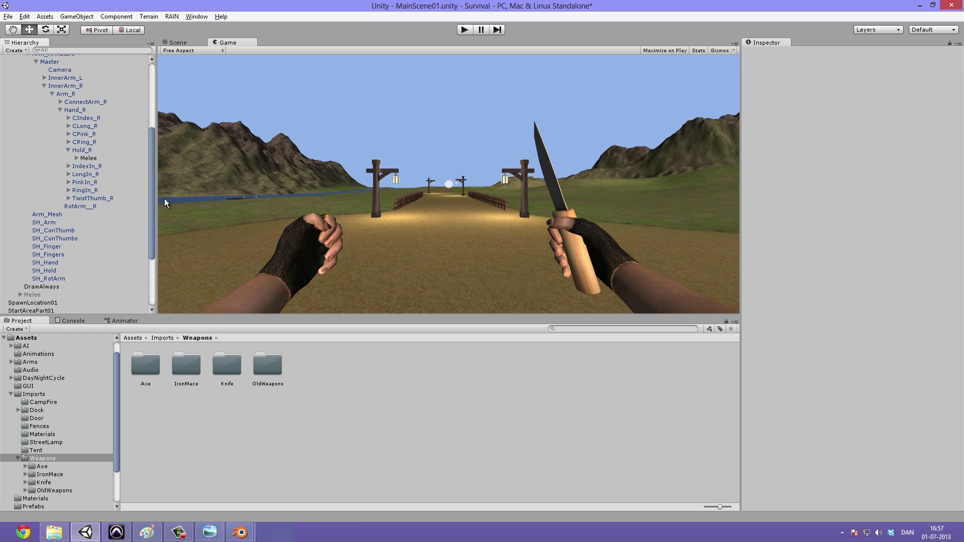
click(68, 149)
scroll(70, 153, up, 3)
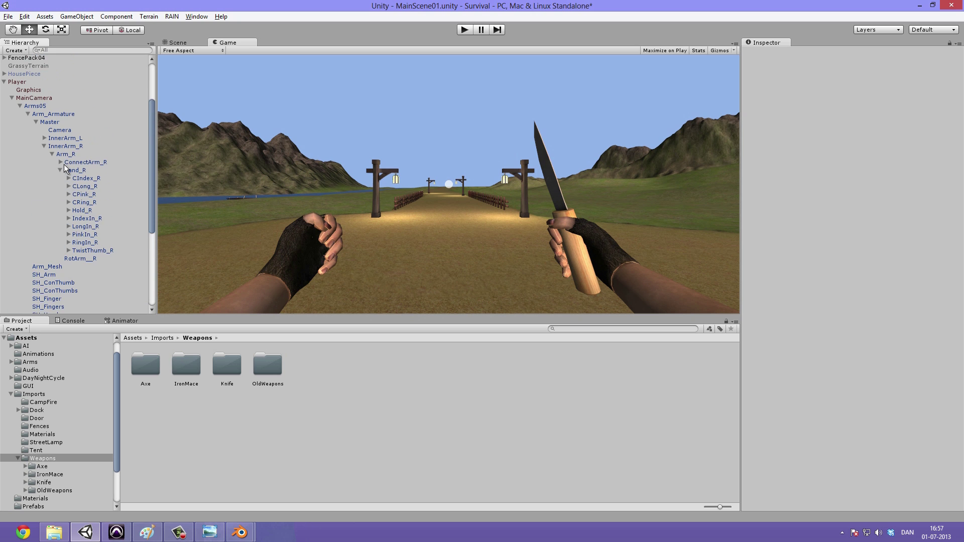
click(52, 154)
click(41, 152)
click(44, 146)
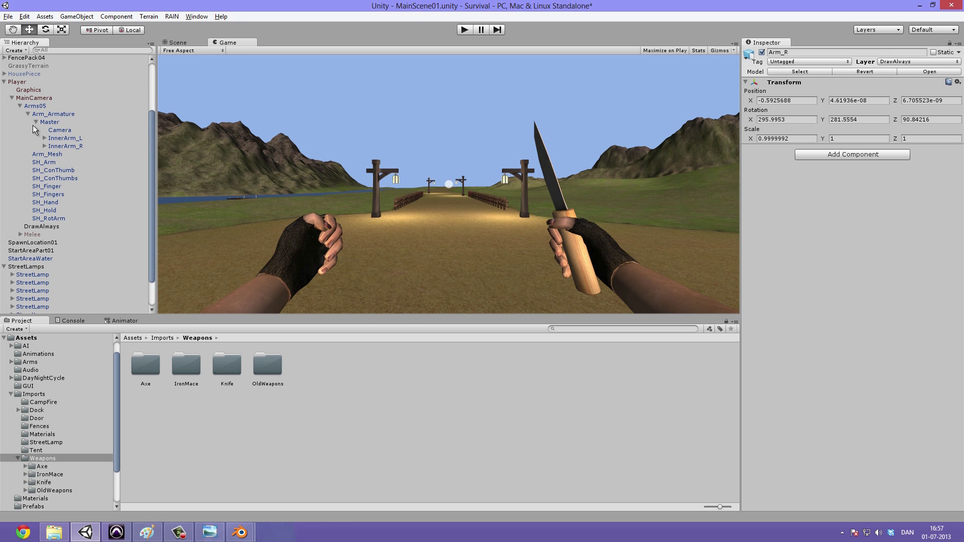
click(33, 125)
click(28, 114)
scroll(36, 141, up, 4)
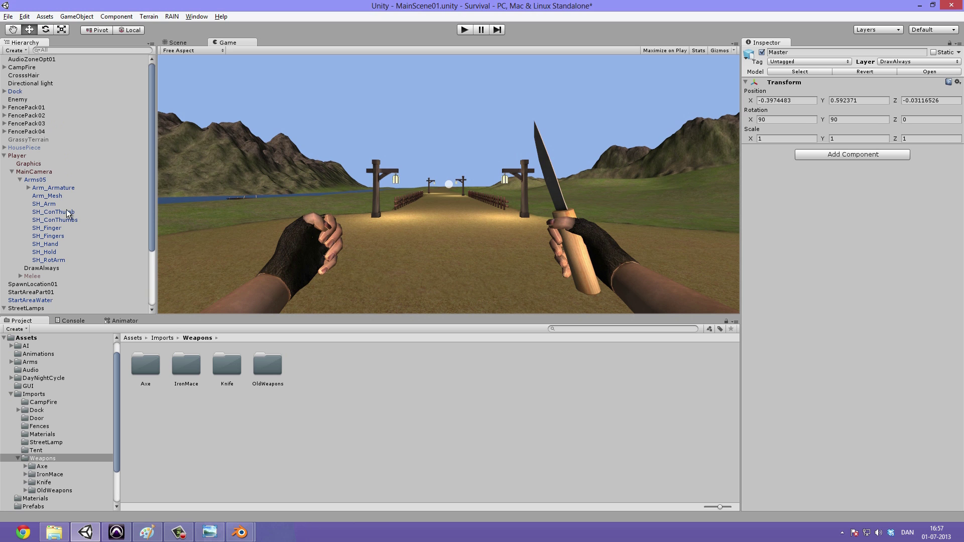
click(121, 321)
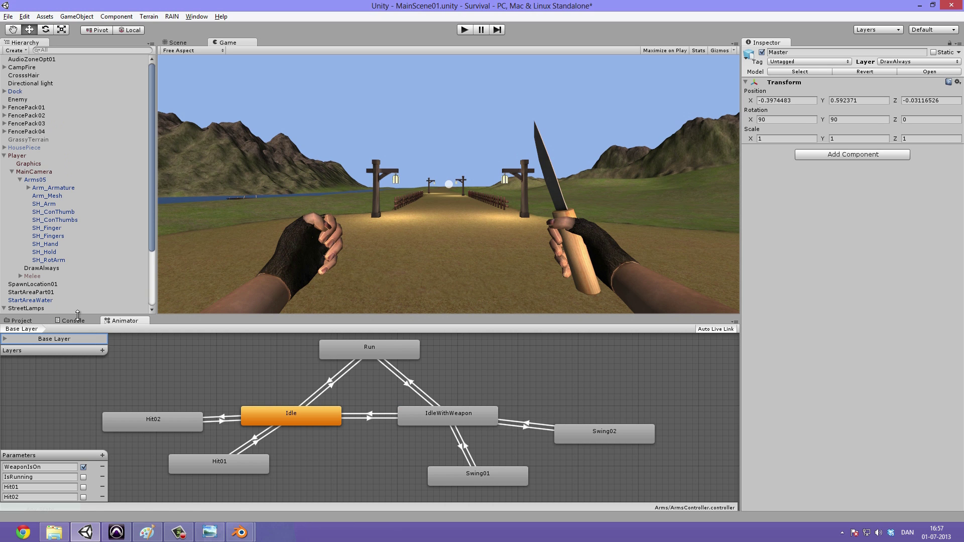
click(21, 321)
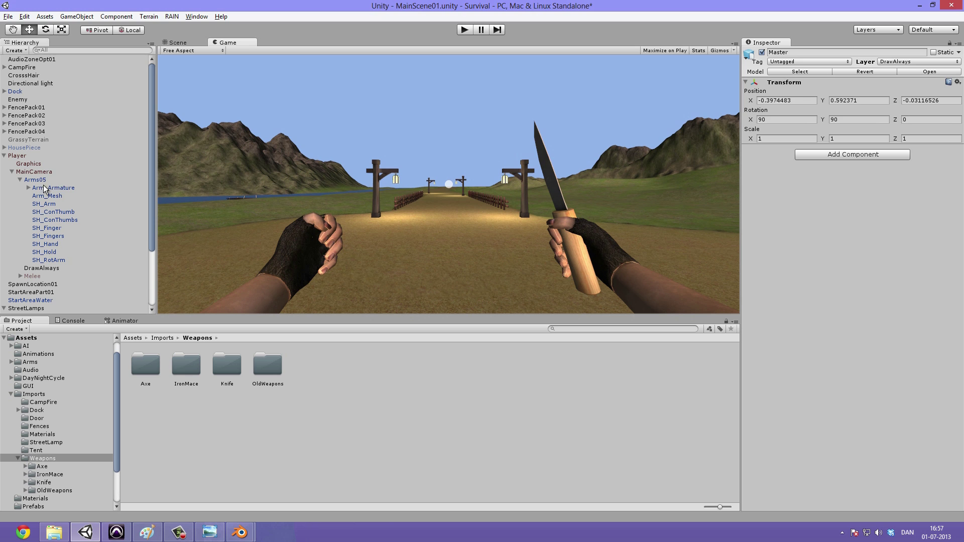
Collapse Arms05 and MainCamera in the hierarchy and select the Player object
click(27, 179)
click(21, 178)
click(15, 172)
click(13, 172)
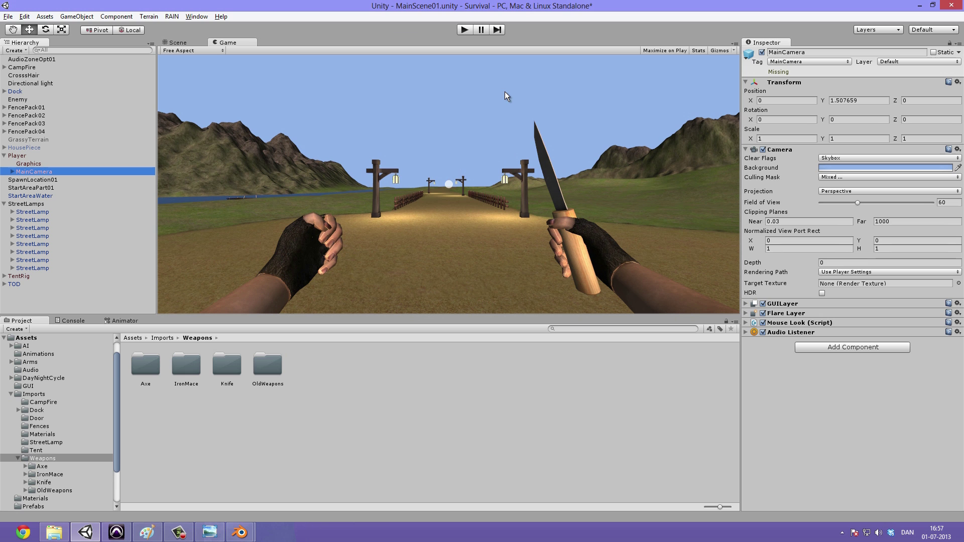
click(76, 155)
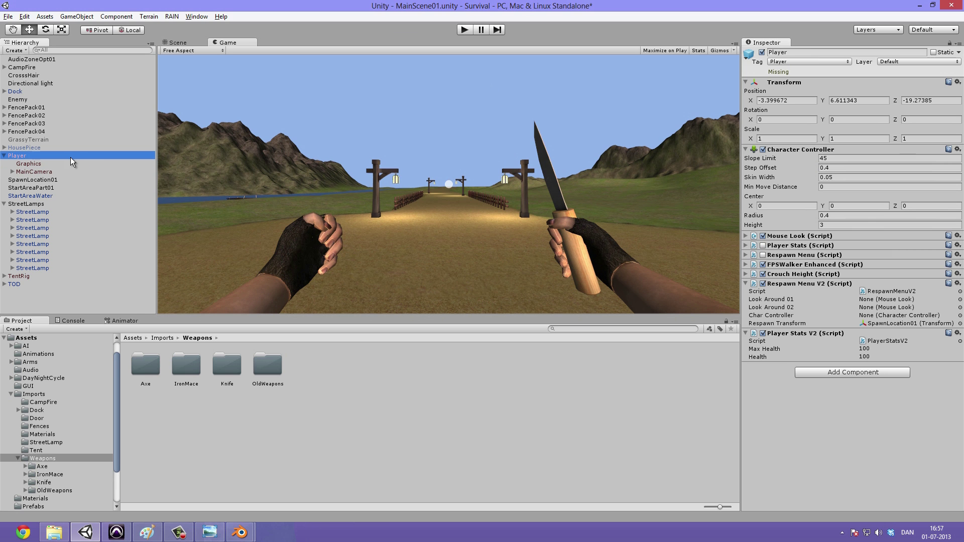